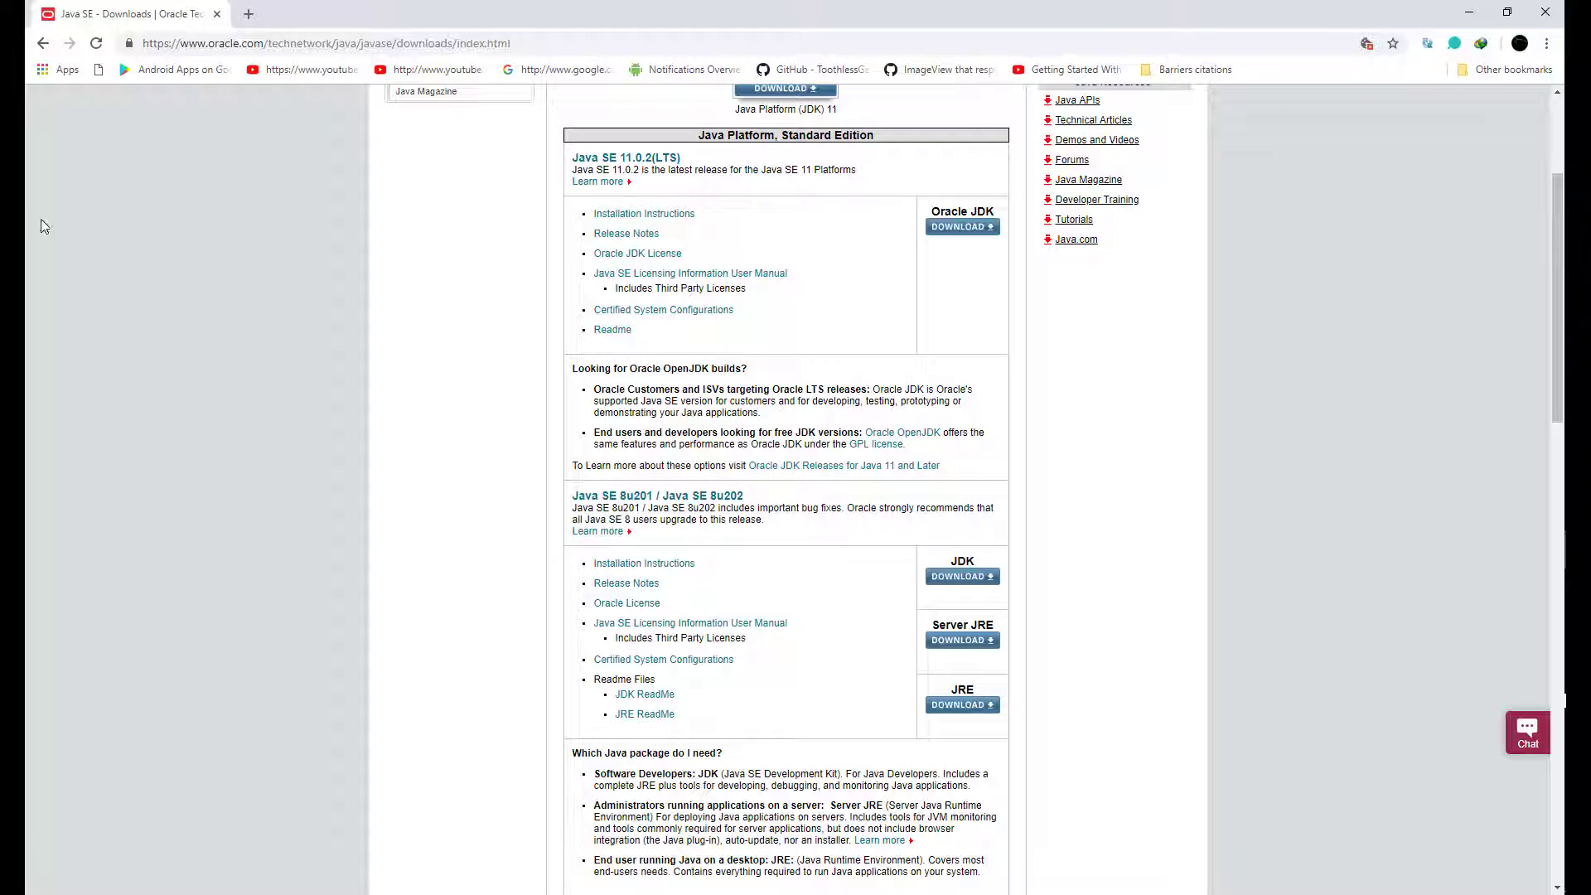
Step: Search Windows for "envi", open the Environment Variables dialog from System Properties, and select the JAVA_HOME system variable
{"action": "right_click", "coordinate": [77, 234]}
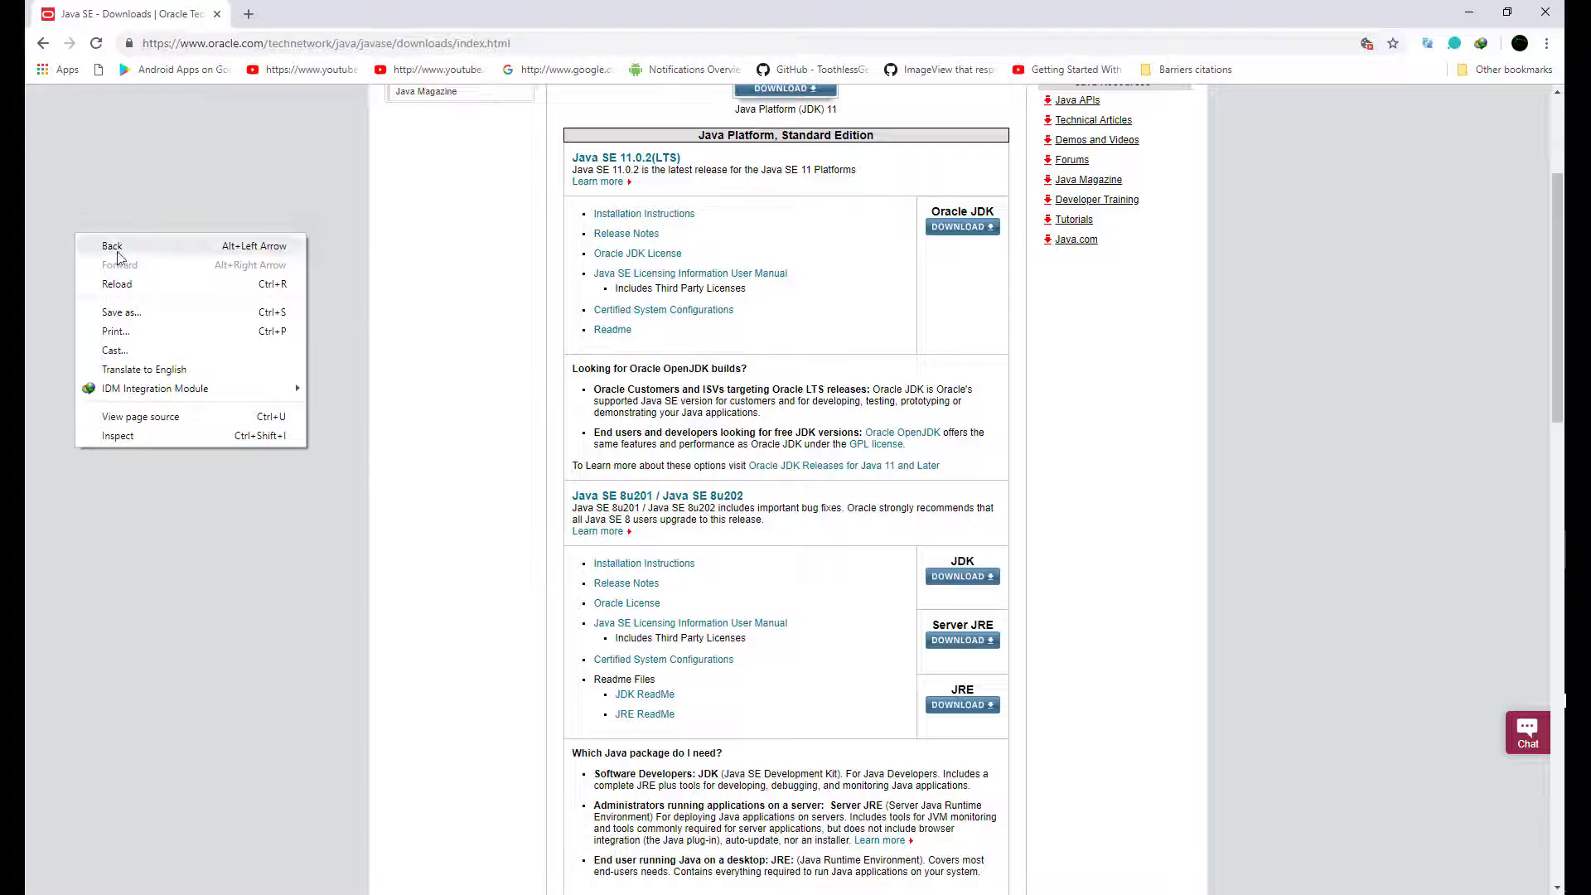
{"action": "left_click", "coordinate": [1138, 298]}
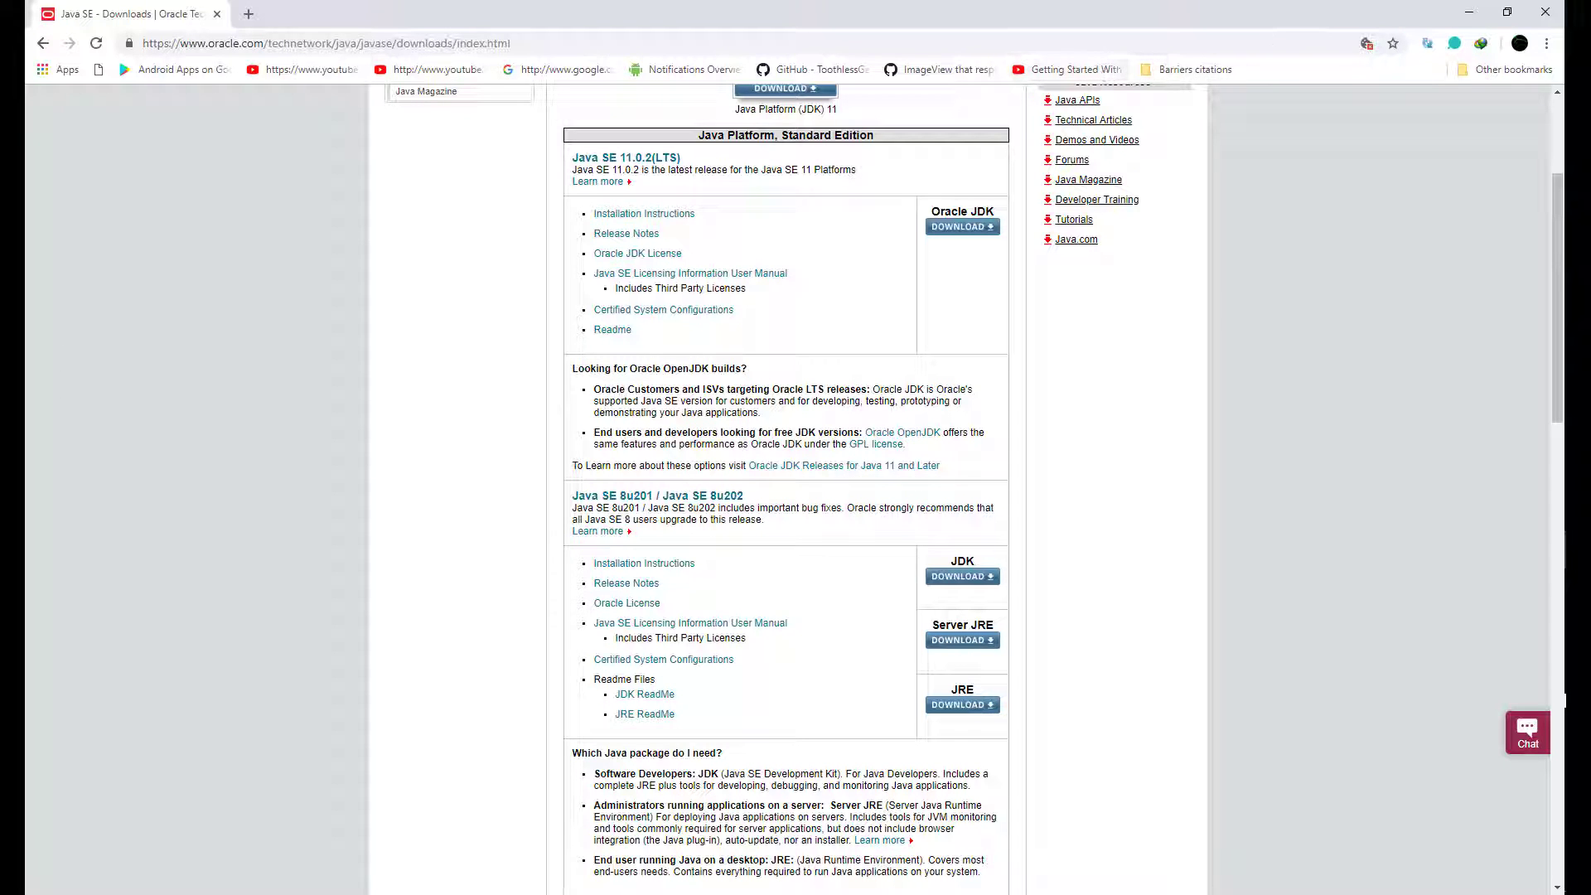
{"action": "key", "text": "super"}
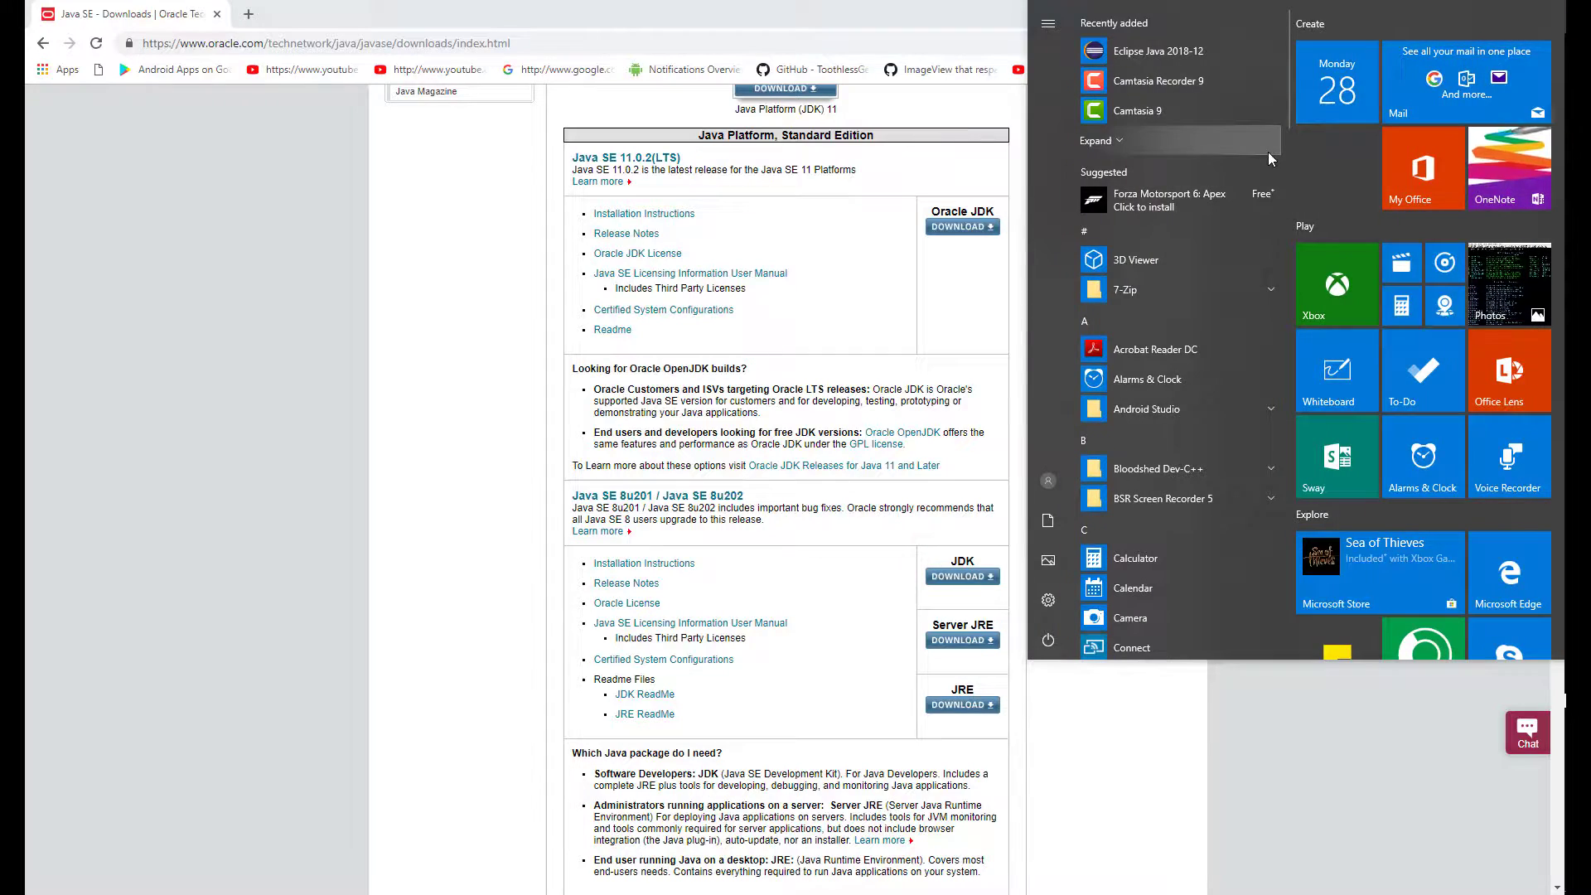
{"action": "type", "text": "envi"}
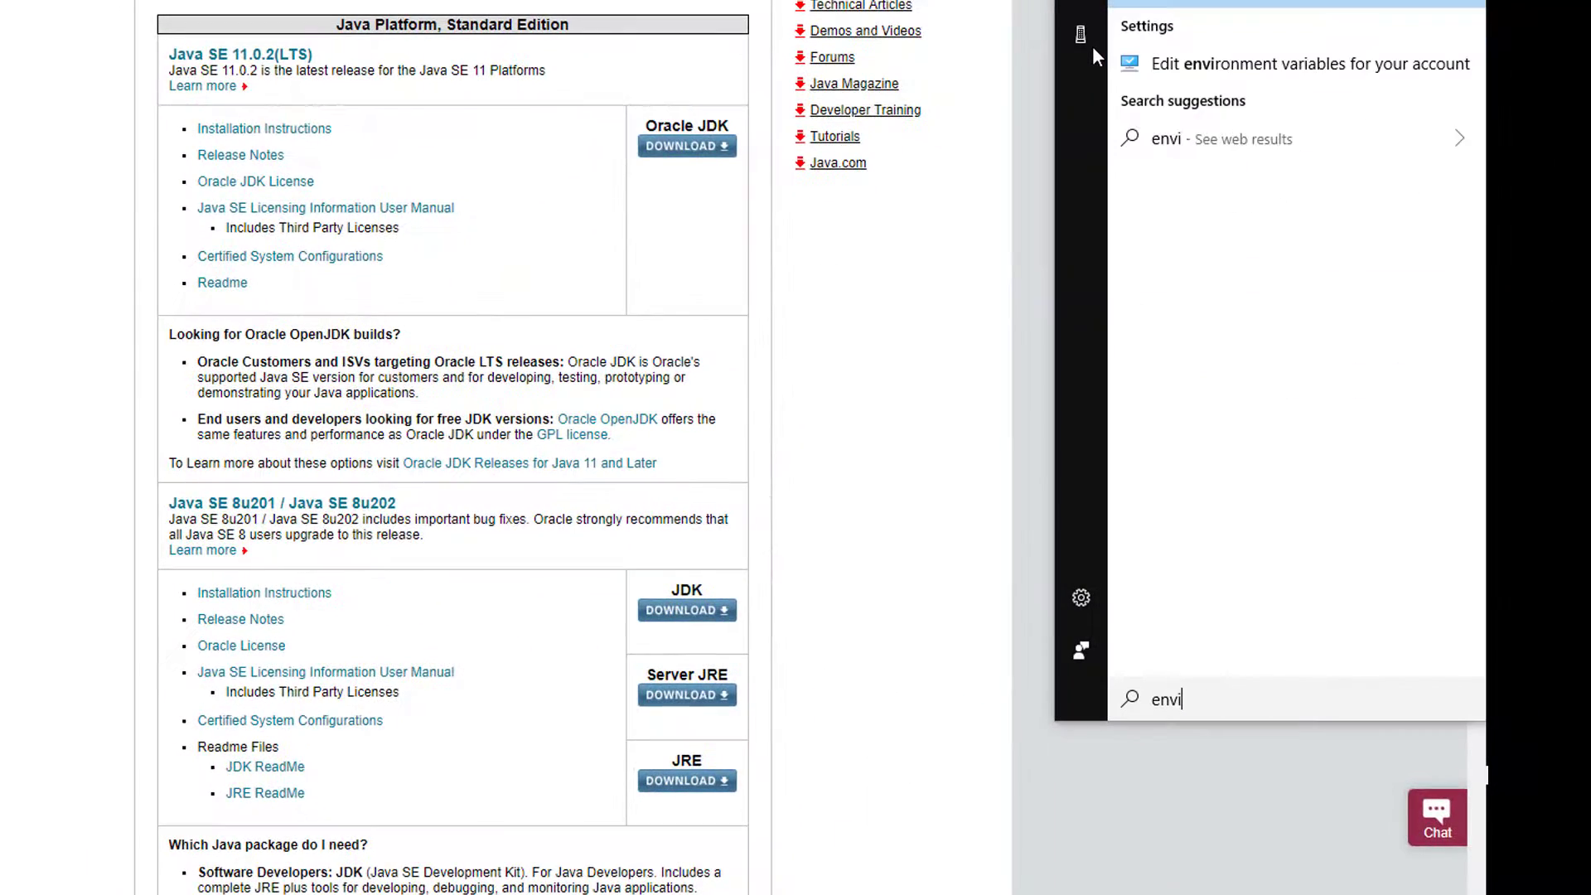
{"action": "key", "text": "Escape"}
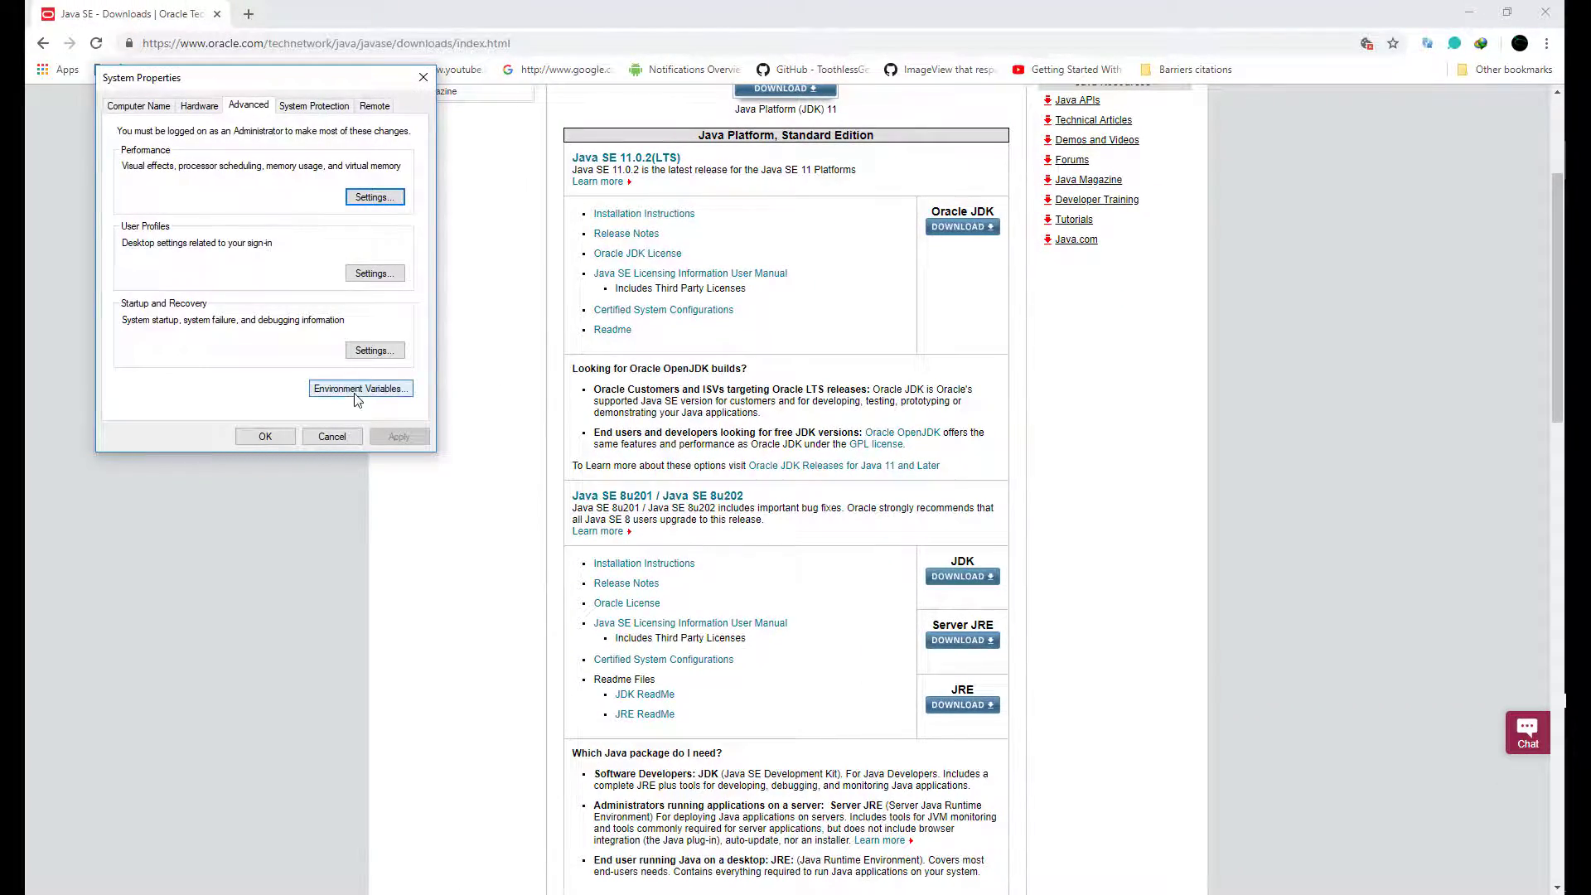
{"action": "left_click", "coordinate": [357, 389]}
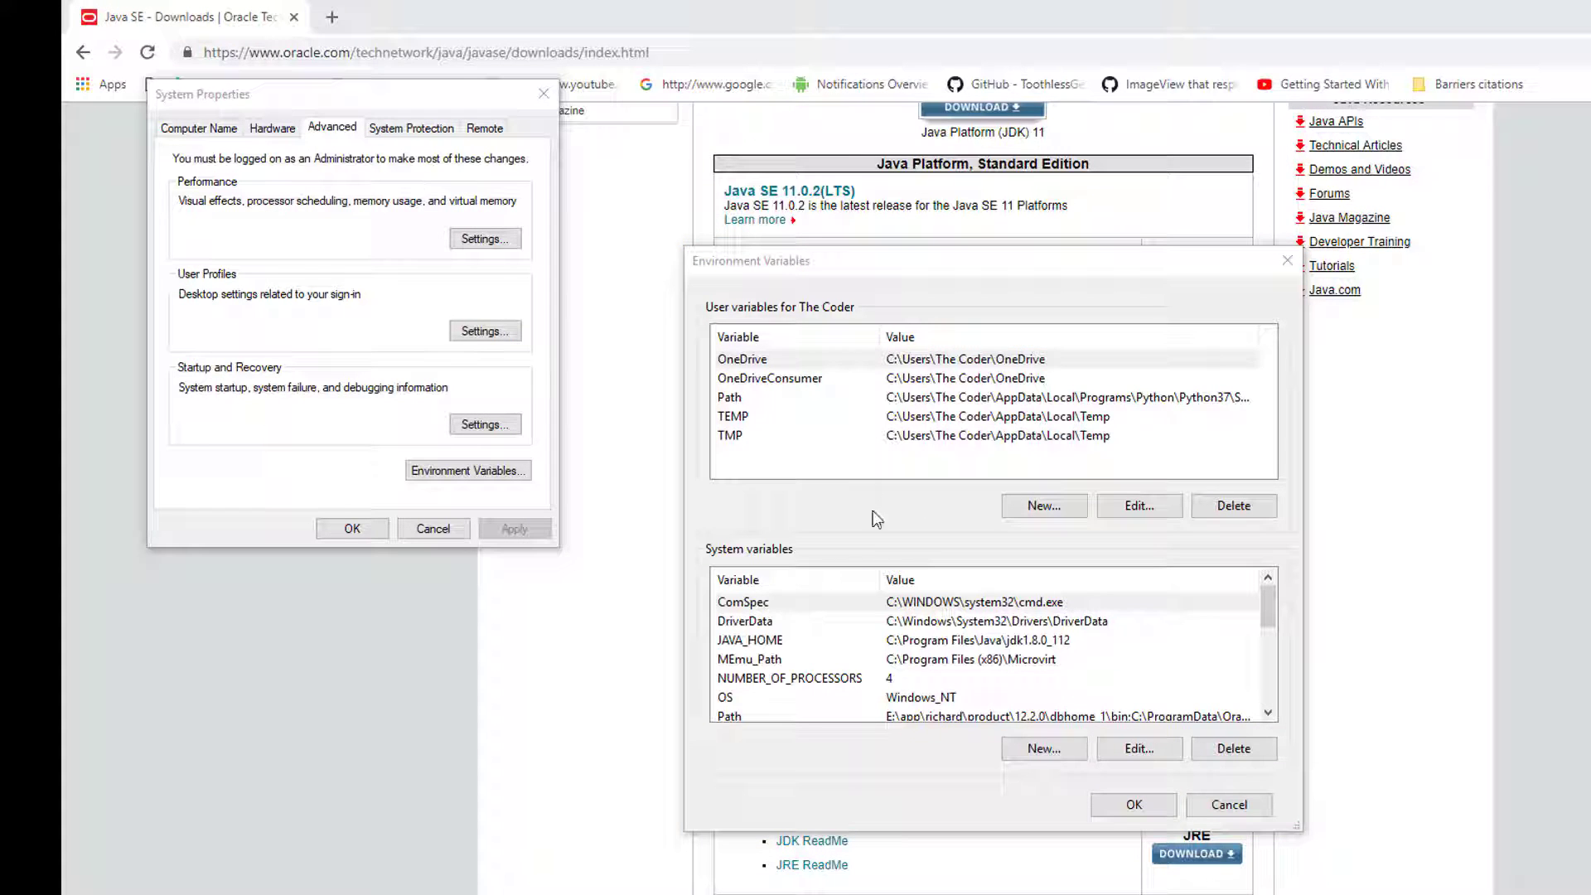
{"action": "left_click", "coordinate": [777, 640]}
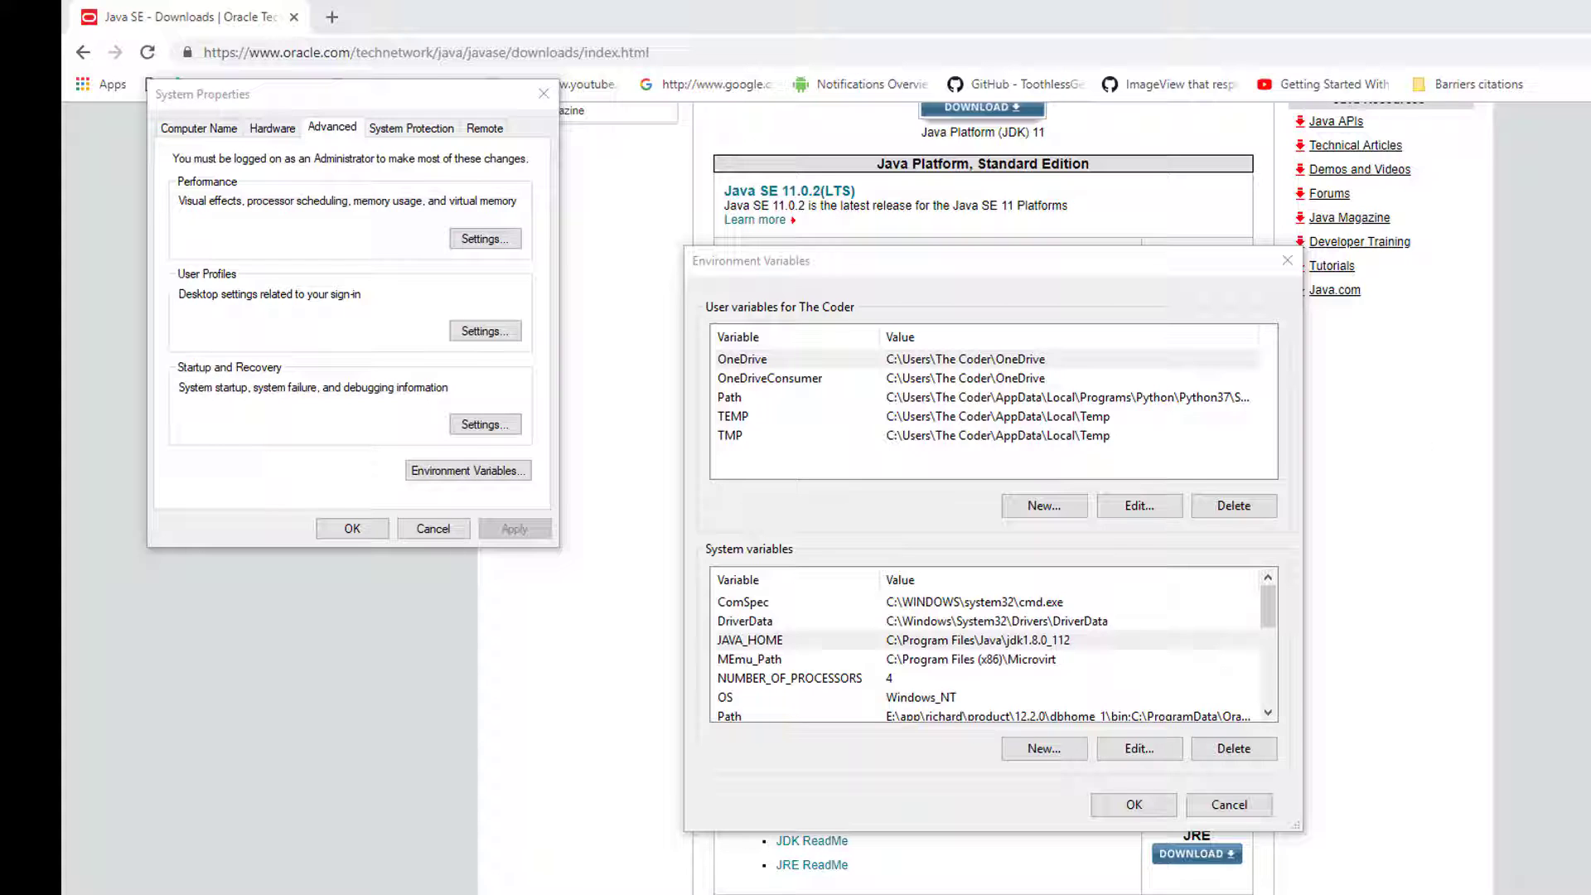
Step: Switch to File Explorer and browse from Local Disk (C:) through Program Files to the Java folder
{"action": "key", "text": "alt+Tab"}
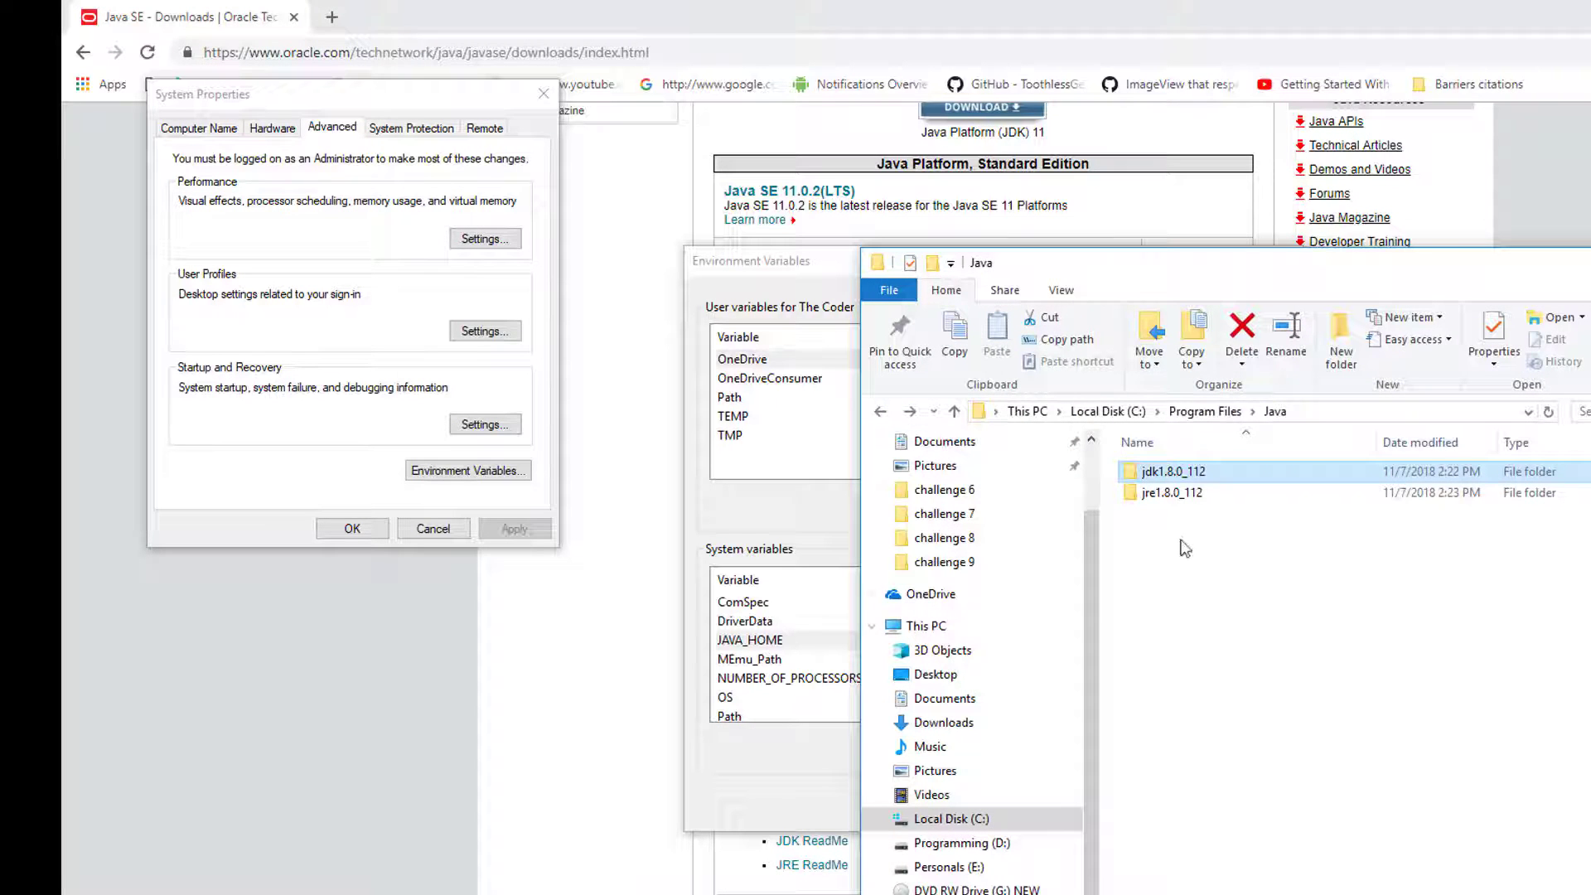
{"action": "left_click", "coordinate": [1109, 413]}
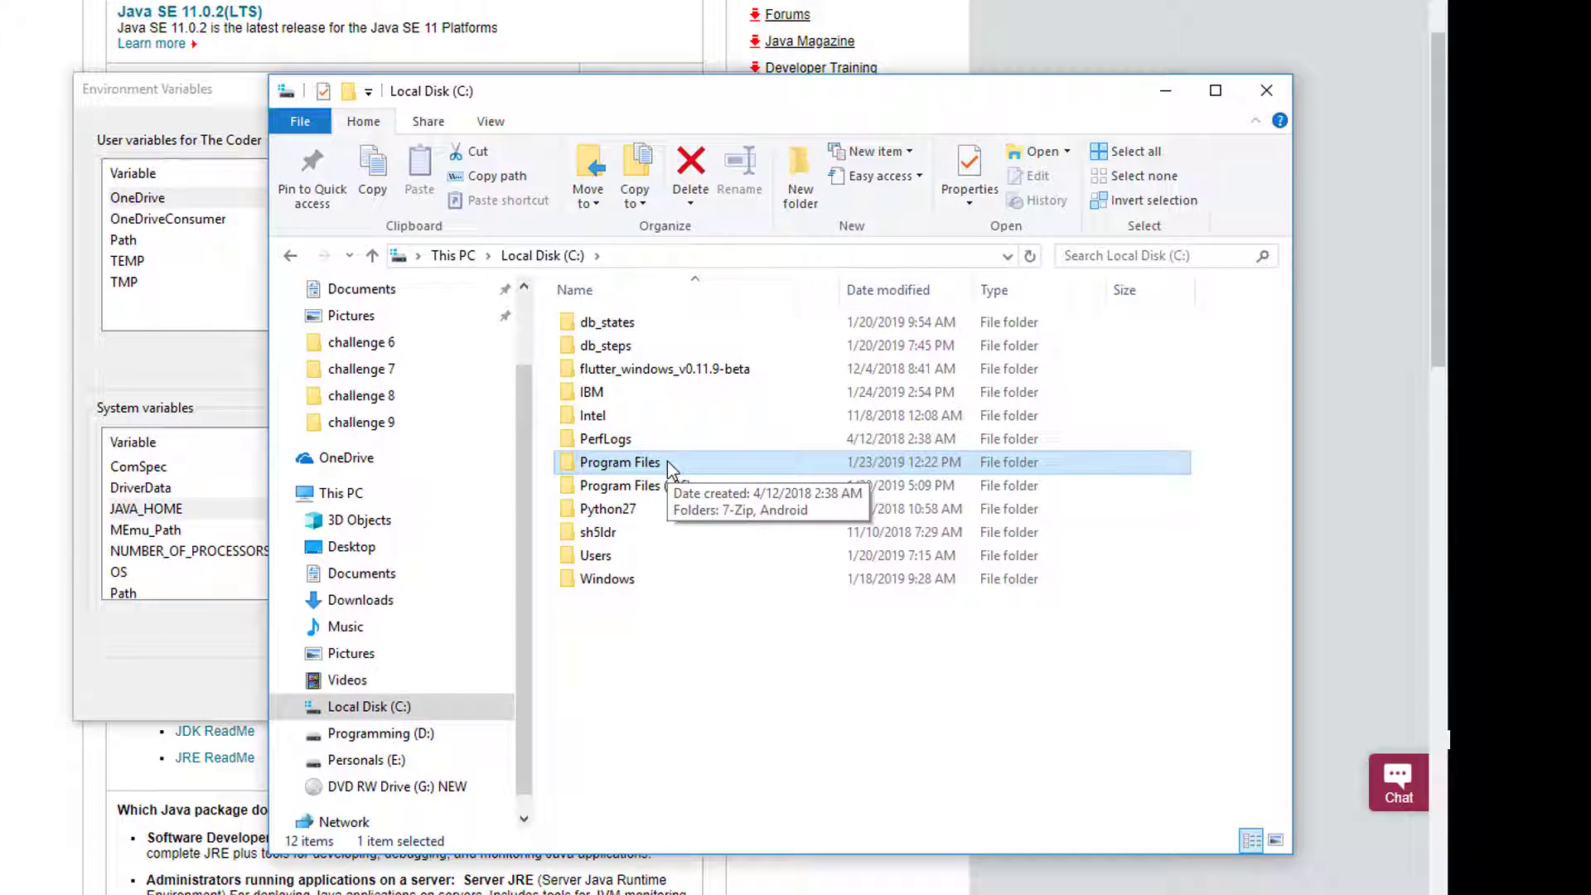
{"action": "double_click", "coordinate": [668, 461]}
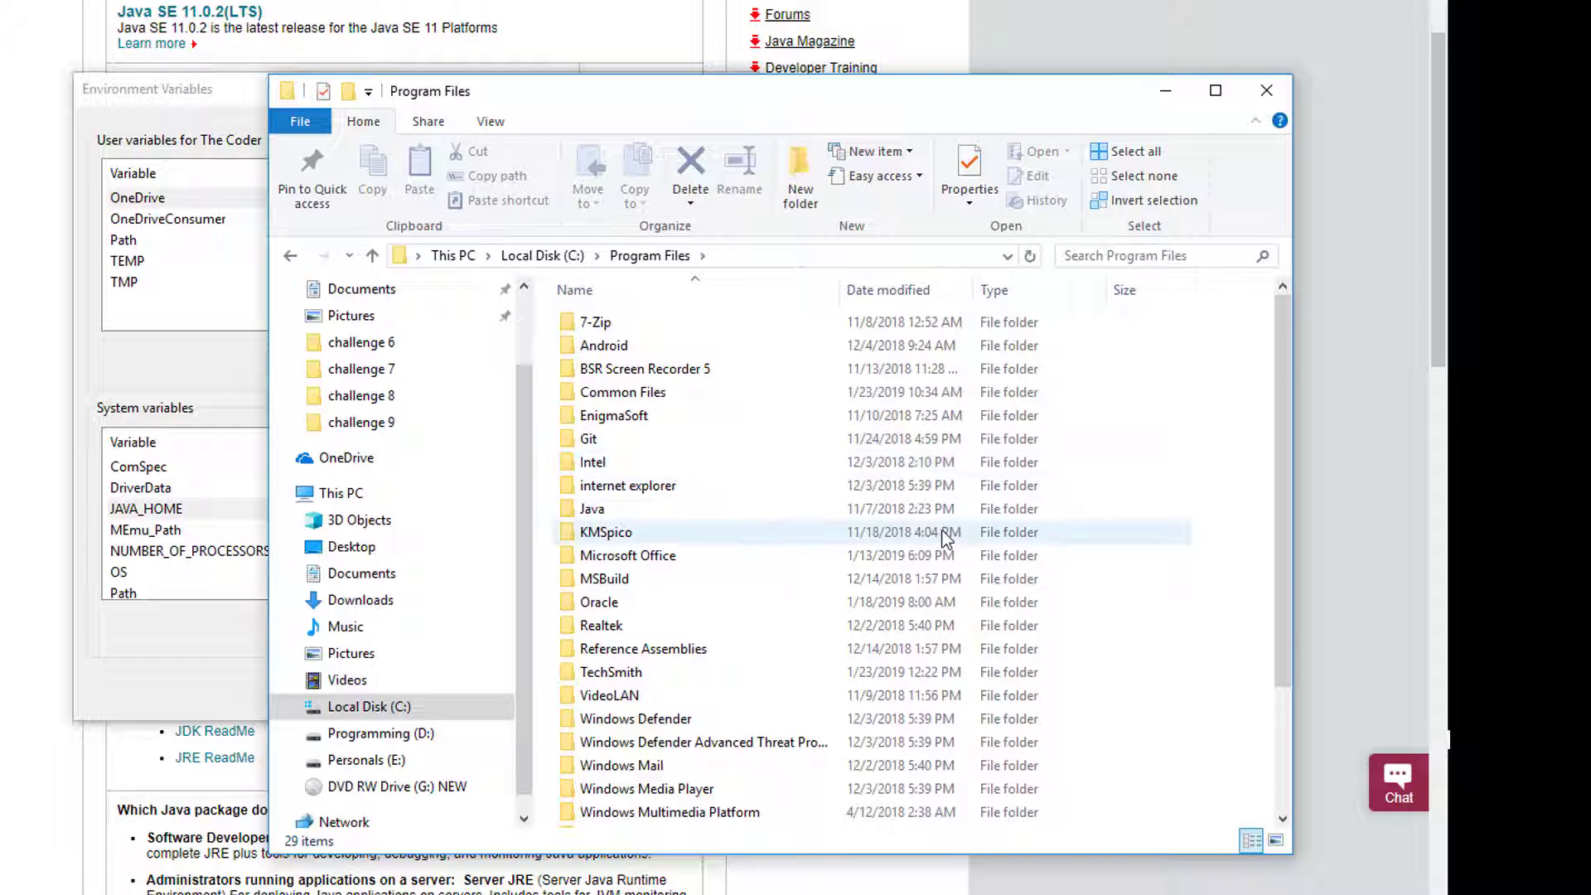
{"action": "left_click", "coordinate": [290, 255]}
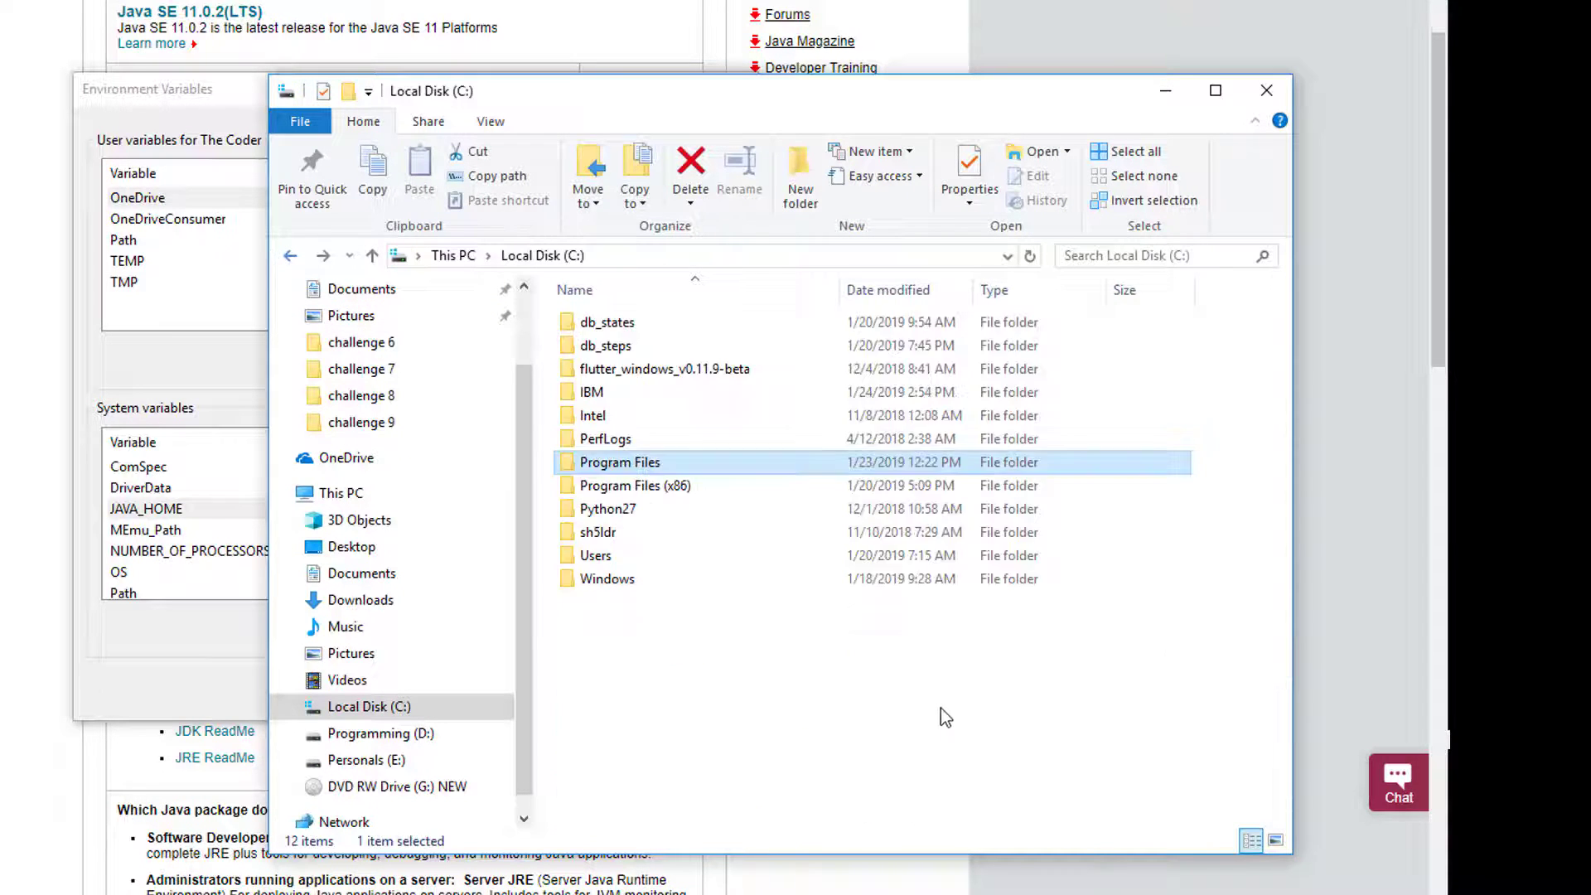
{"action": "double_click", "coordinate": [651, 464]}
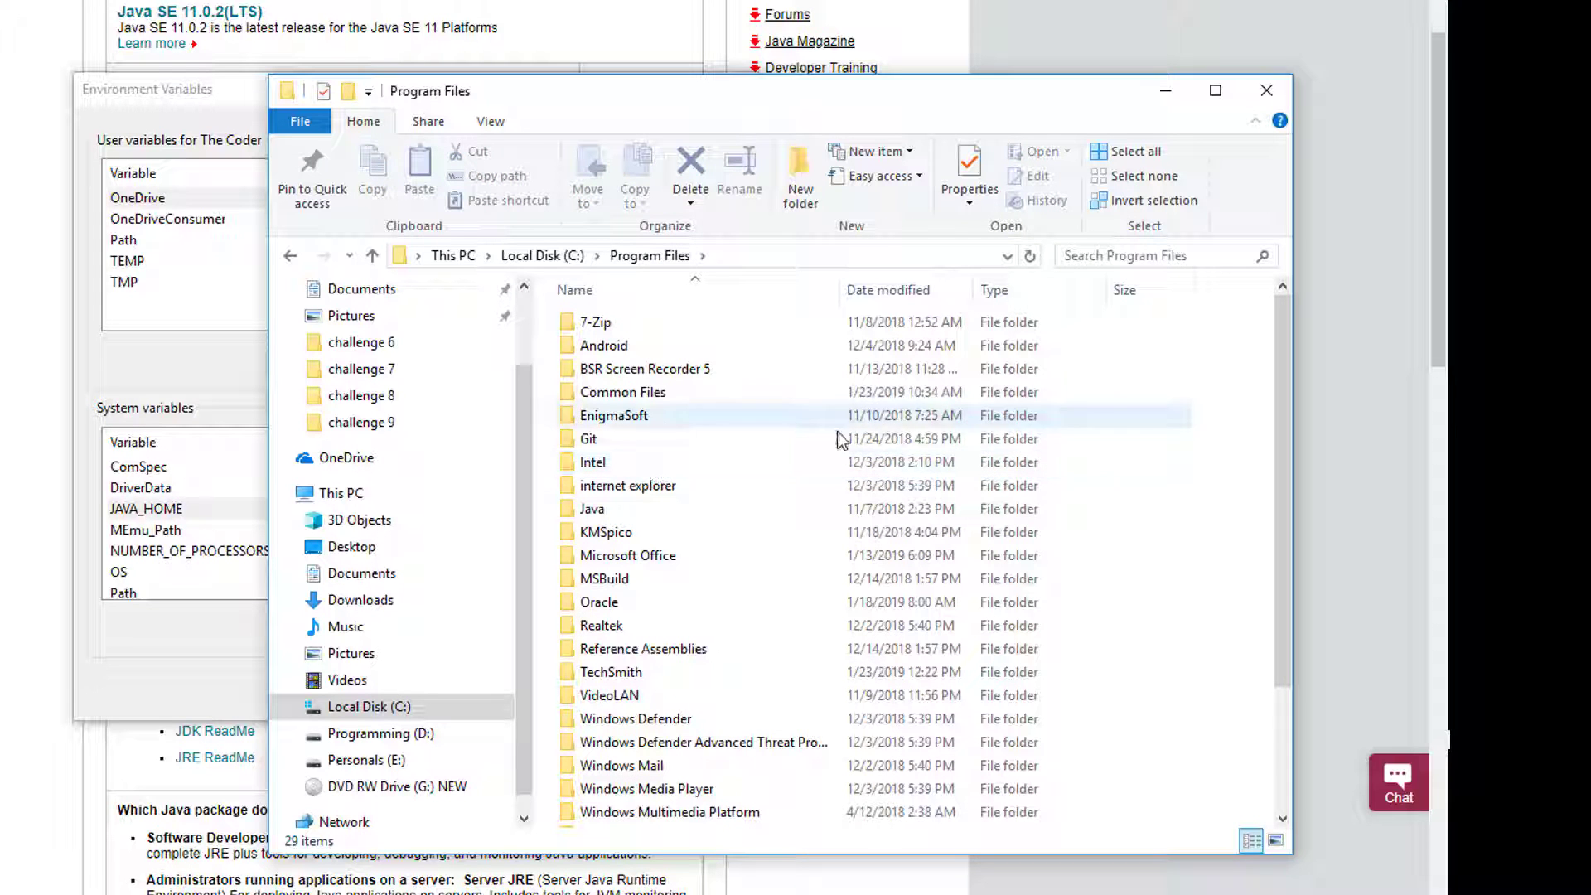
{"action": "double_click", "coordinate": [608, 513]}
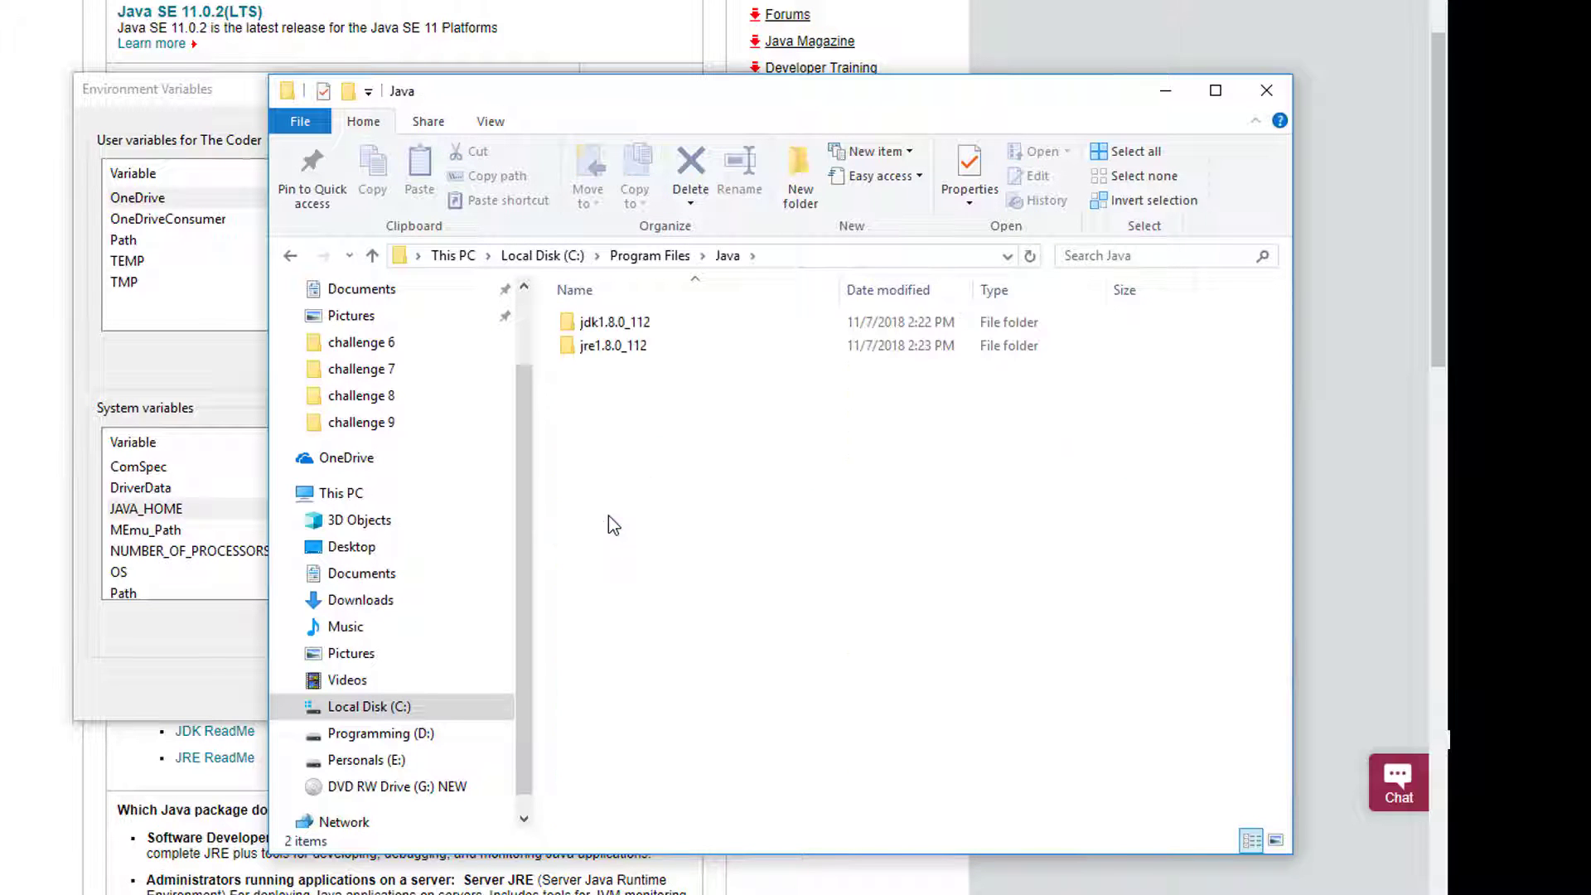
Step: Open the jdk1.8.0_112 folder and copy its full path, C:\Program Files\Java\jdk1.8.0_112
{"action": "left_click", "coordinate": [650, 330]}
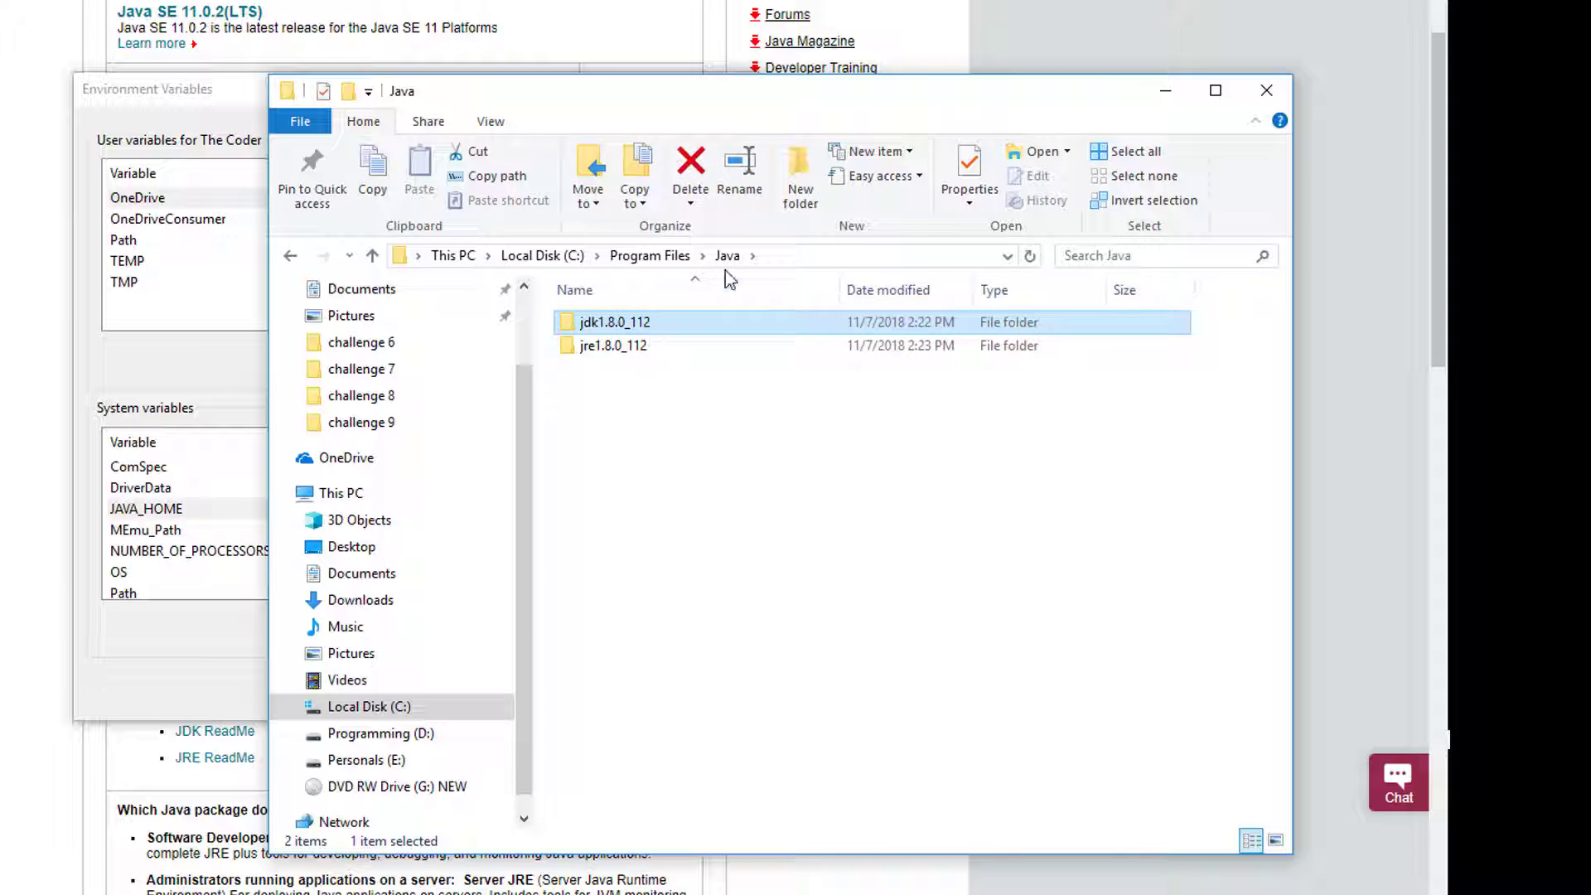
{"action": "left_click", "coordinate": [777, 260]}
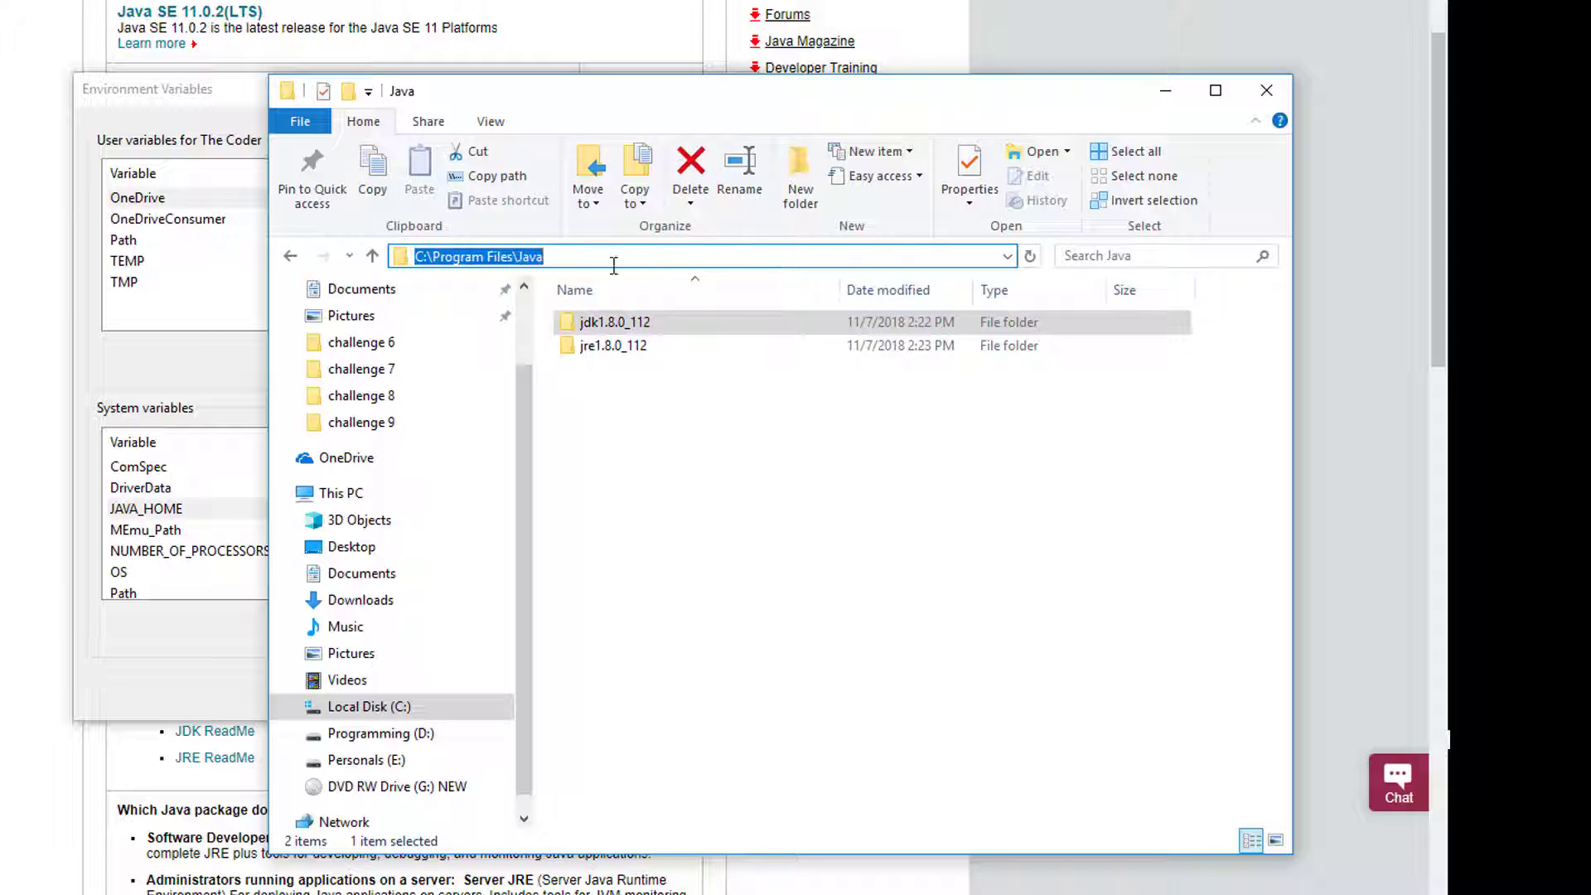
{"action": "double_click", "coordinate": [628, 325]}
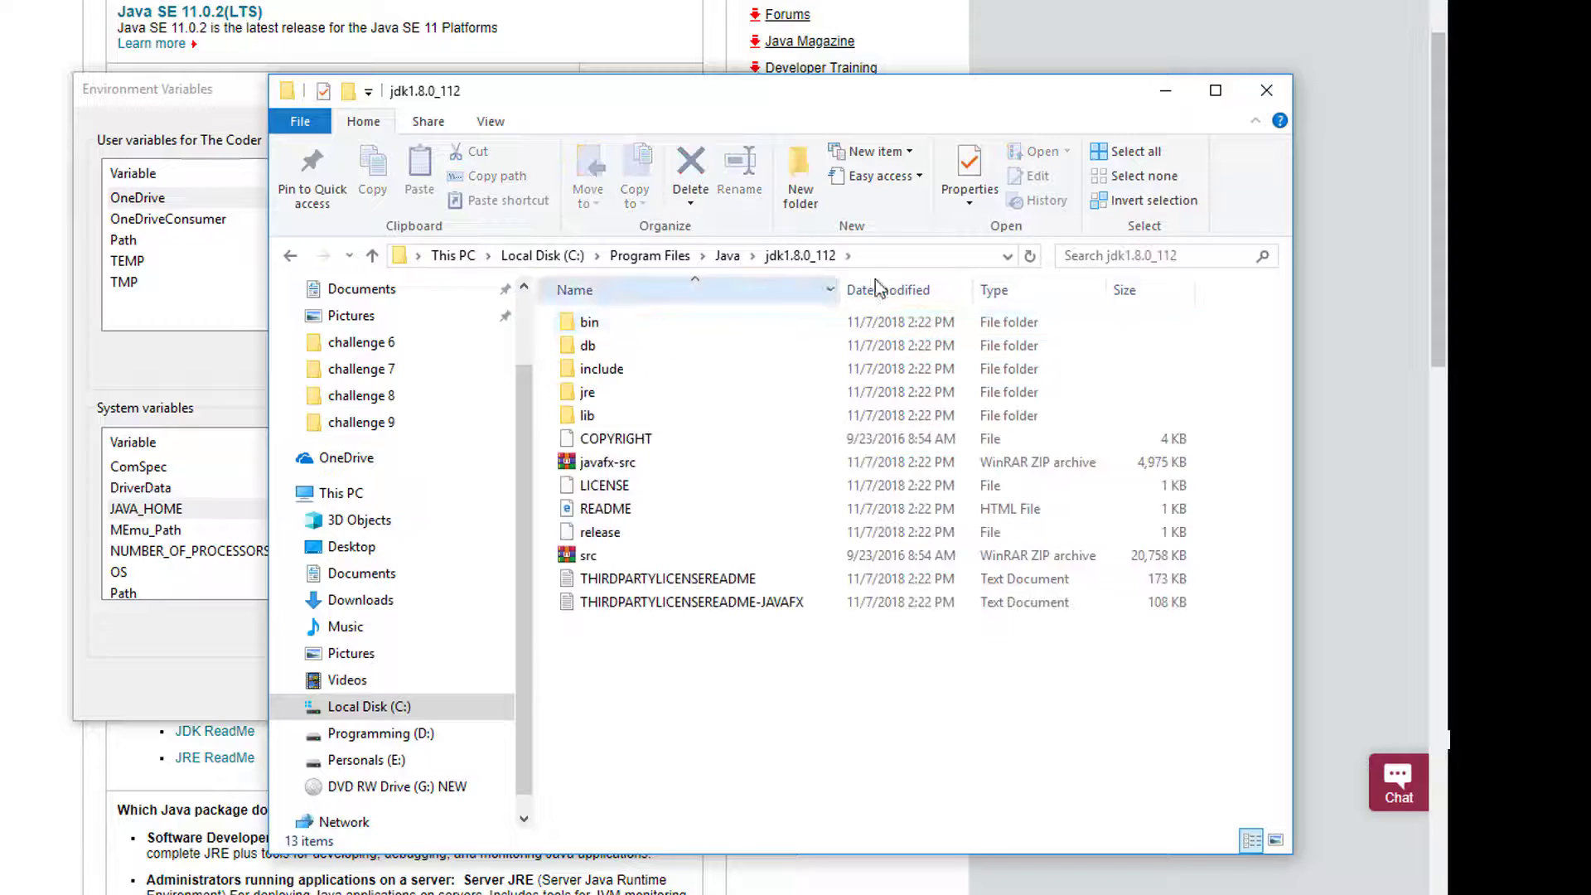
{"action": "left_click", "coordinate": [876, 254]}
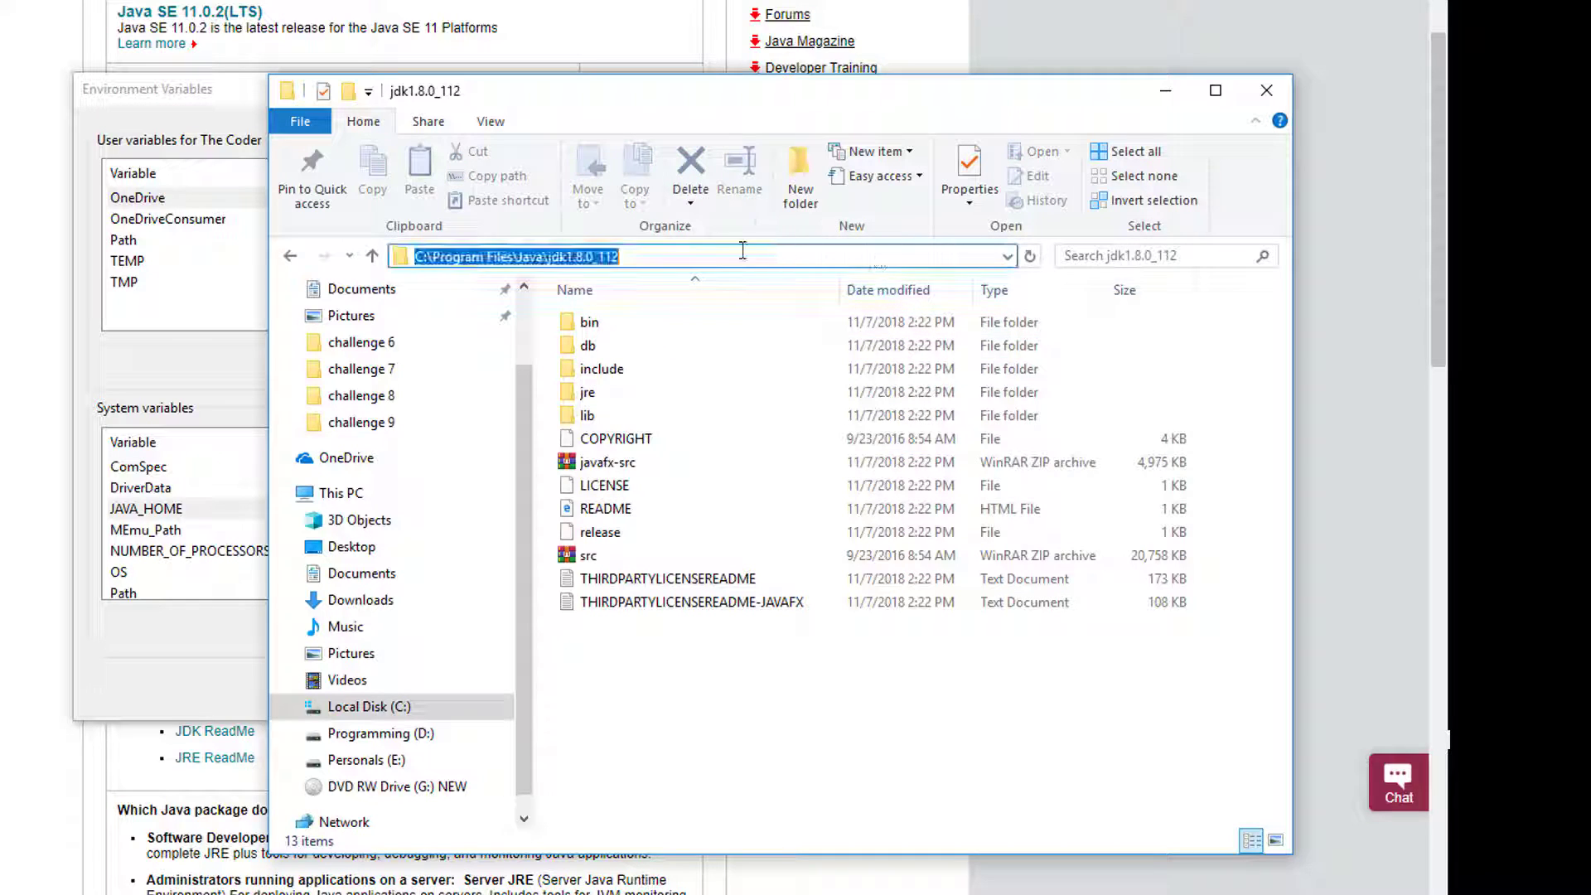
{"action": "right_click", "coordinate": [585, 253]}
{"action": "left_click", "coordinate": [632, 327]}
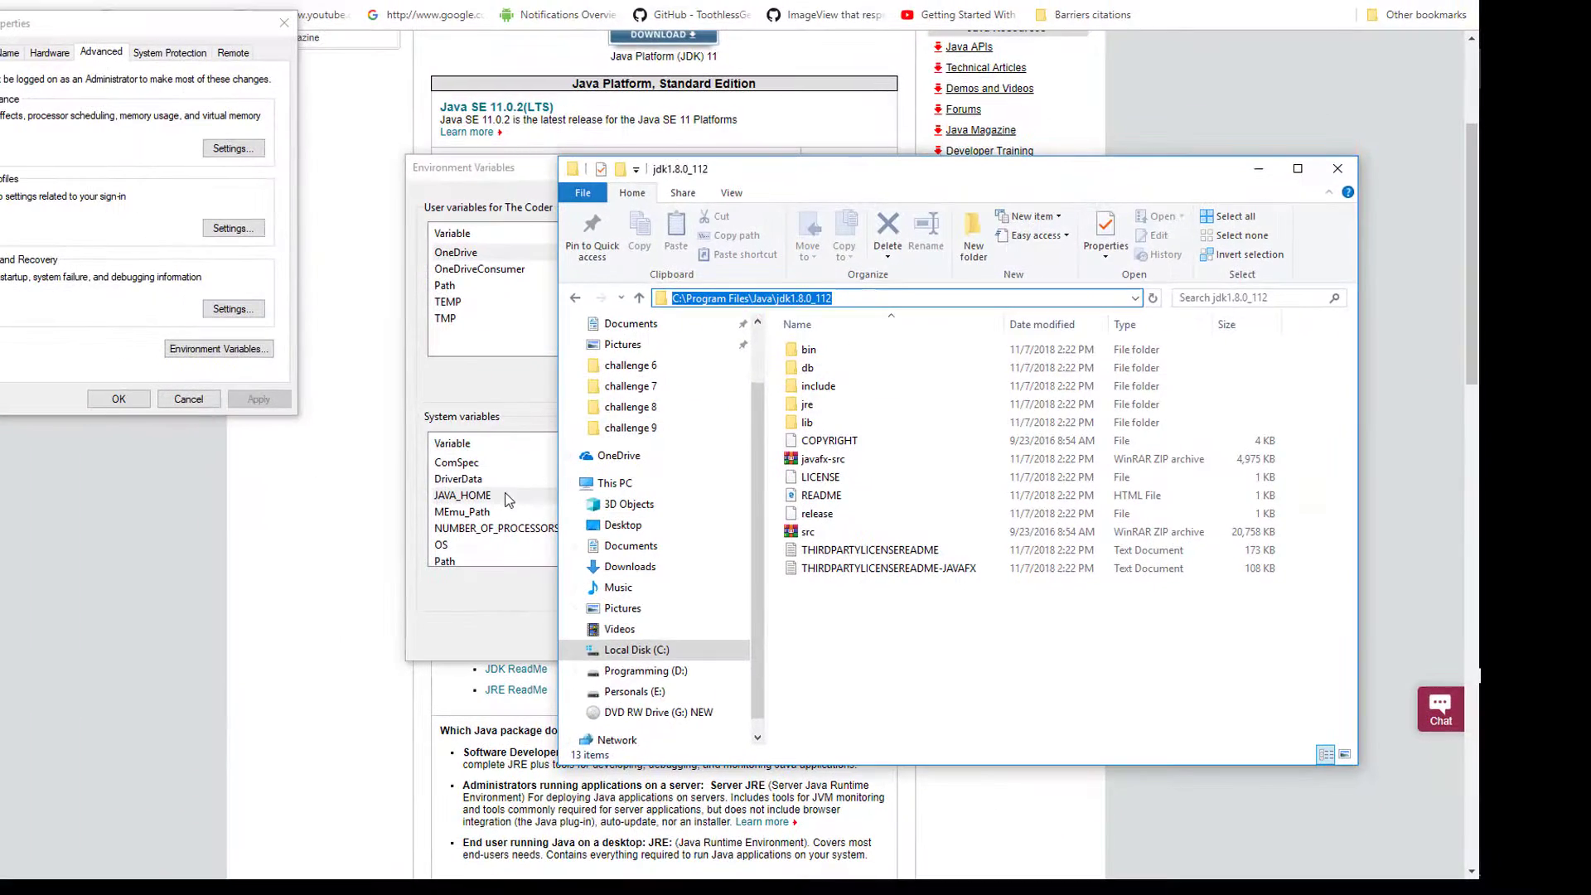
{"action": "left_click", "coordinate": [507, 495]}
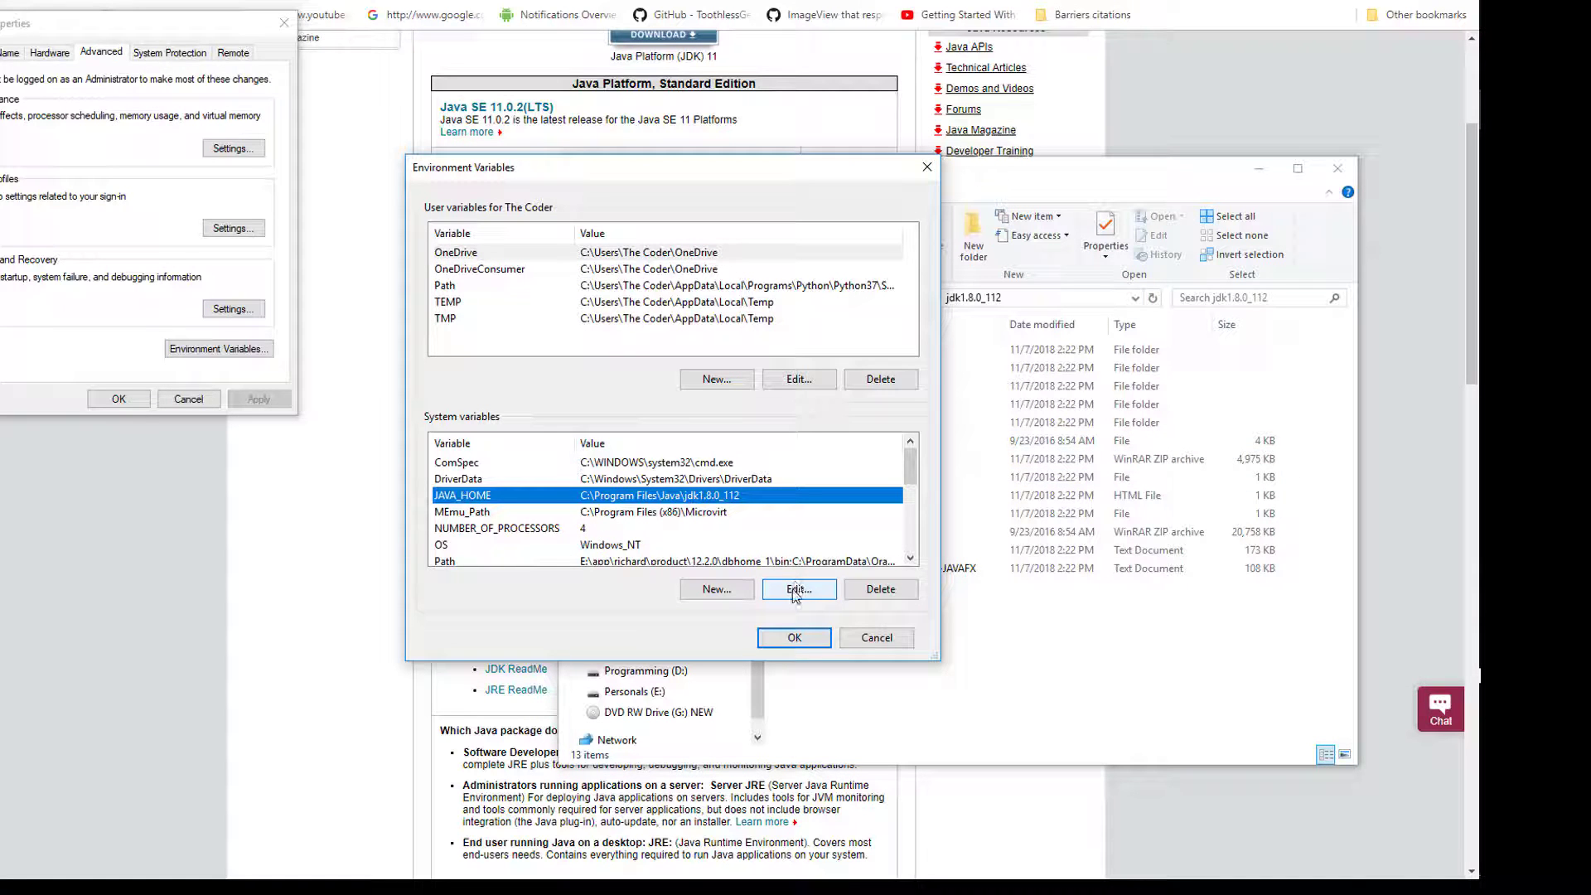
{"action": "left_click", "coordinate": [733, 594]}
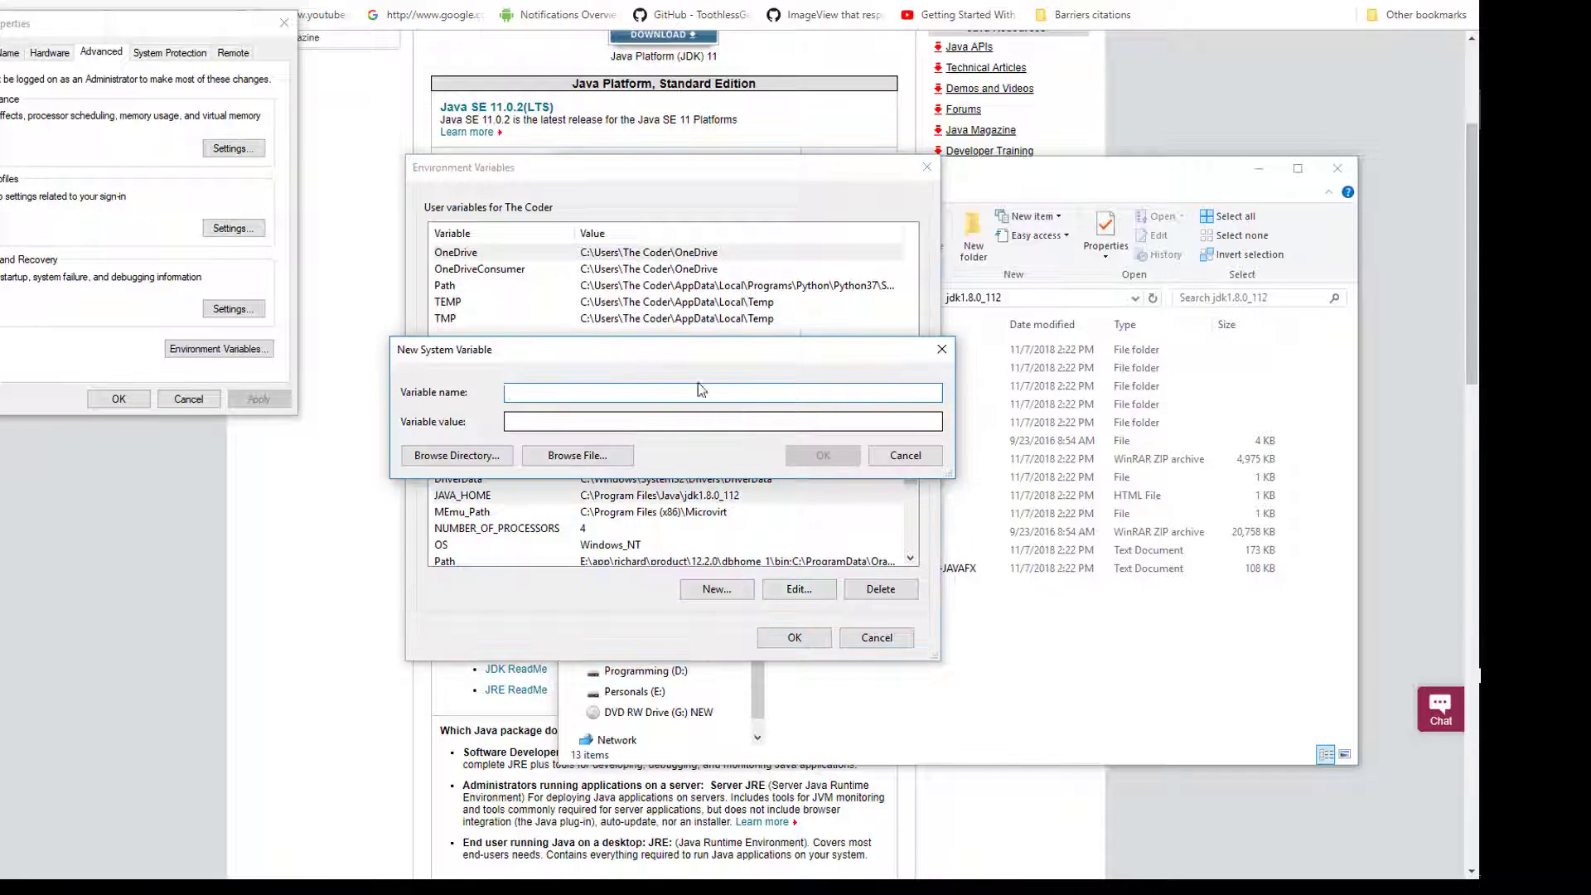
{"action": "left_click", "coordinate": [905, 456]}
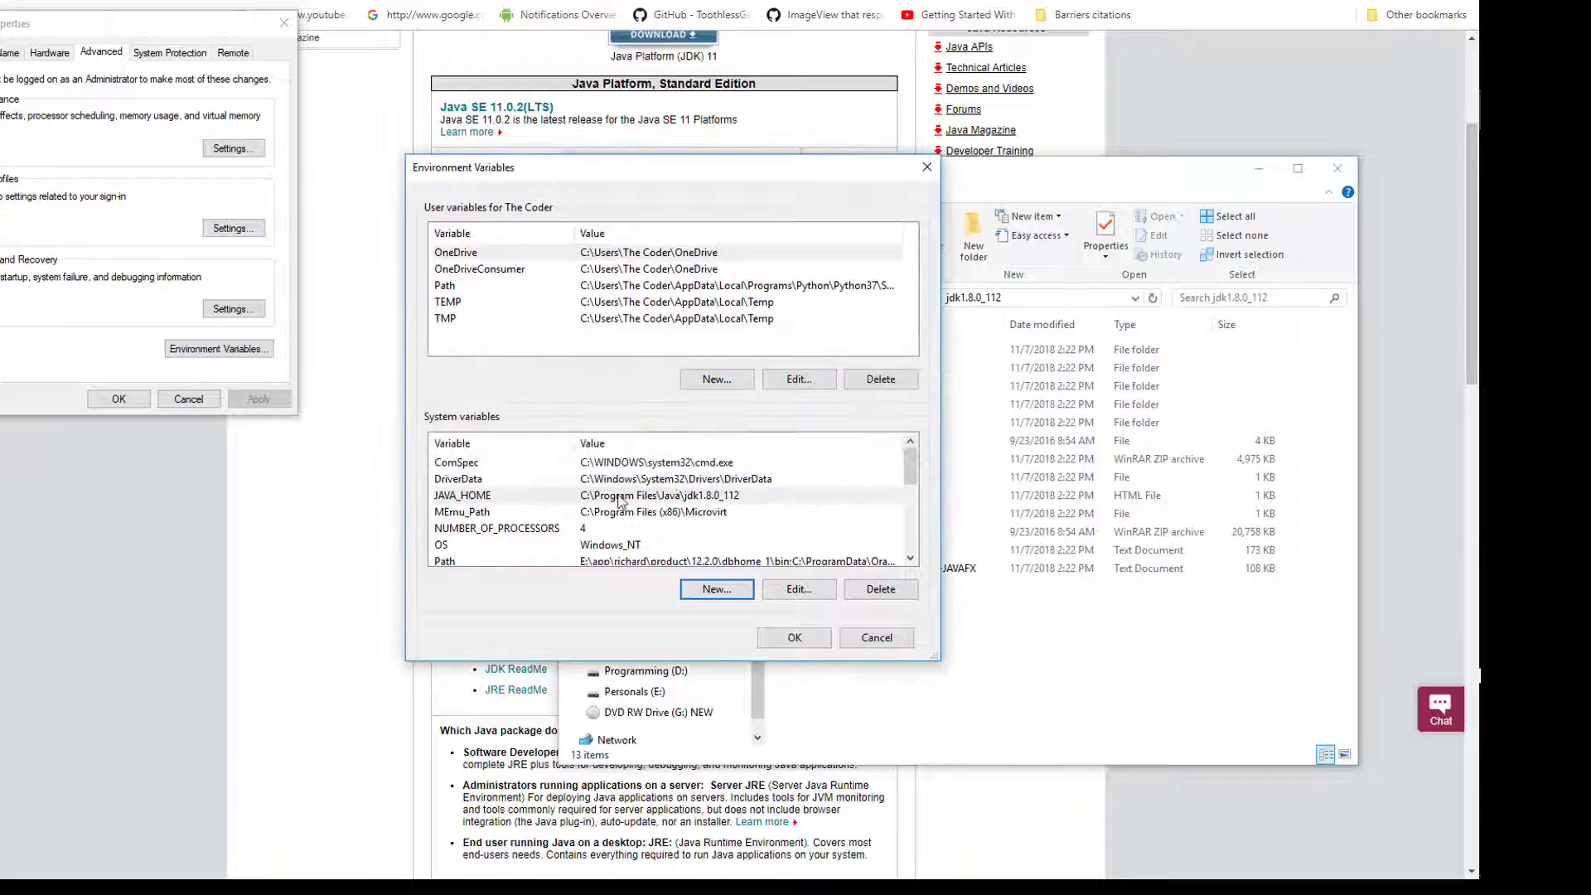
Step: Fill in a new system variable named JAVA_HOME with the value C:\Program Files\Java\jdk1.8.0_112, and cancel it without saving
{"action": "left_click", "coordinate": [539, 497]}
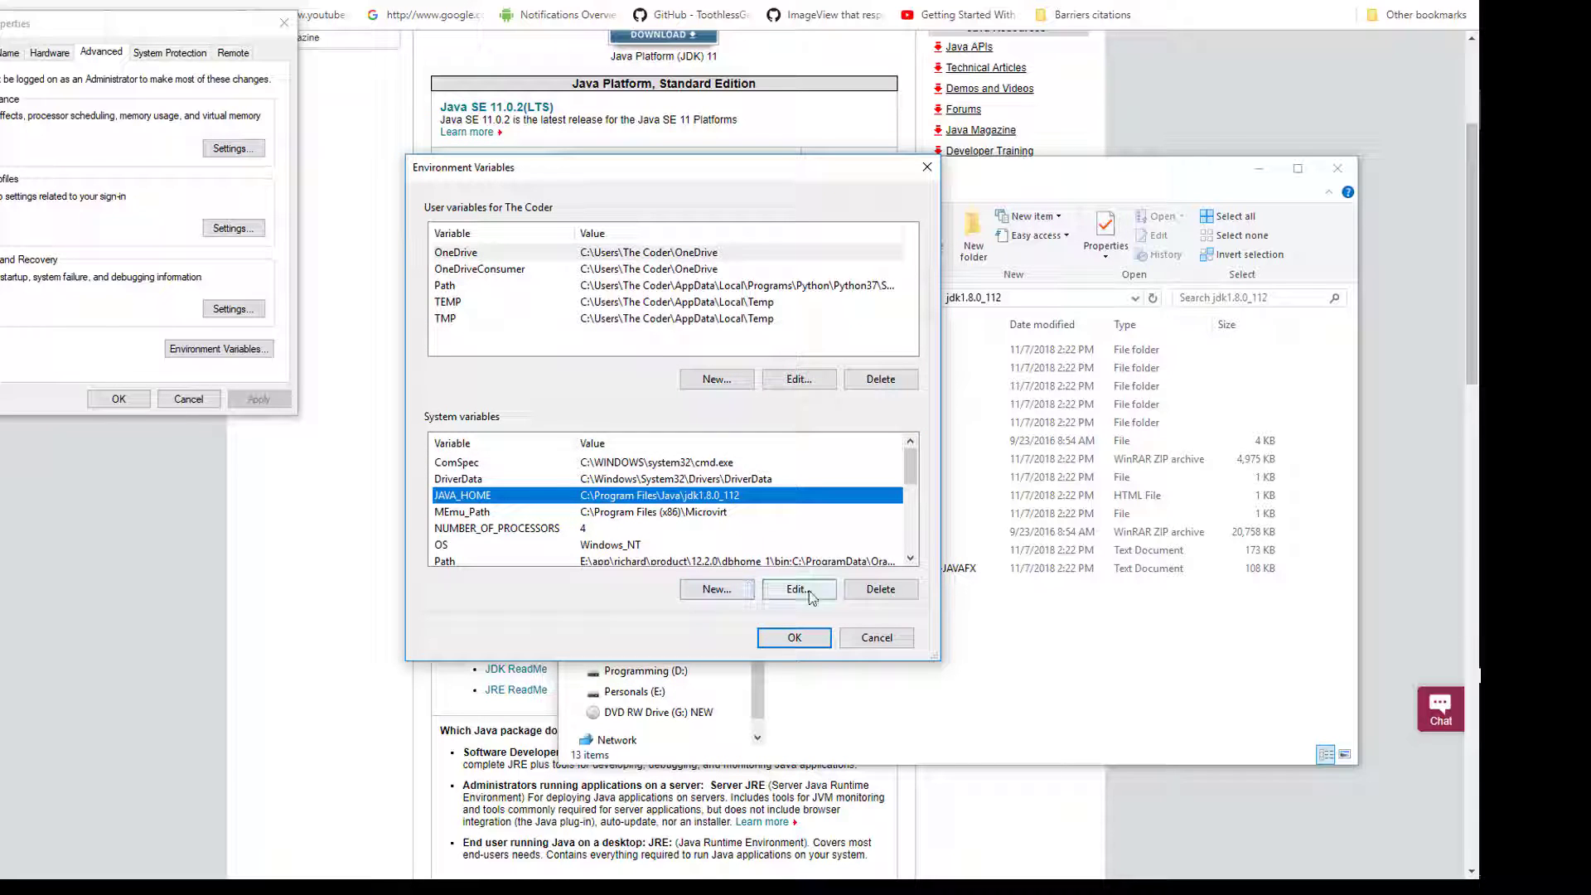
{"action": "left_click", "coordinate": [726, 594]}
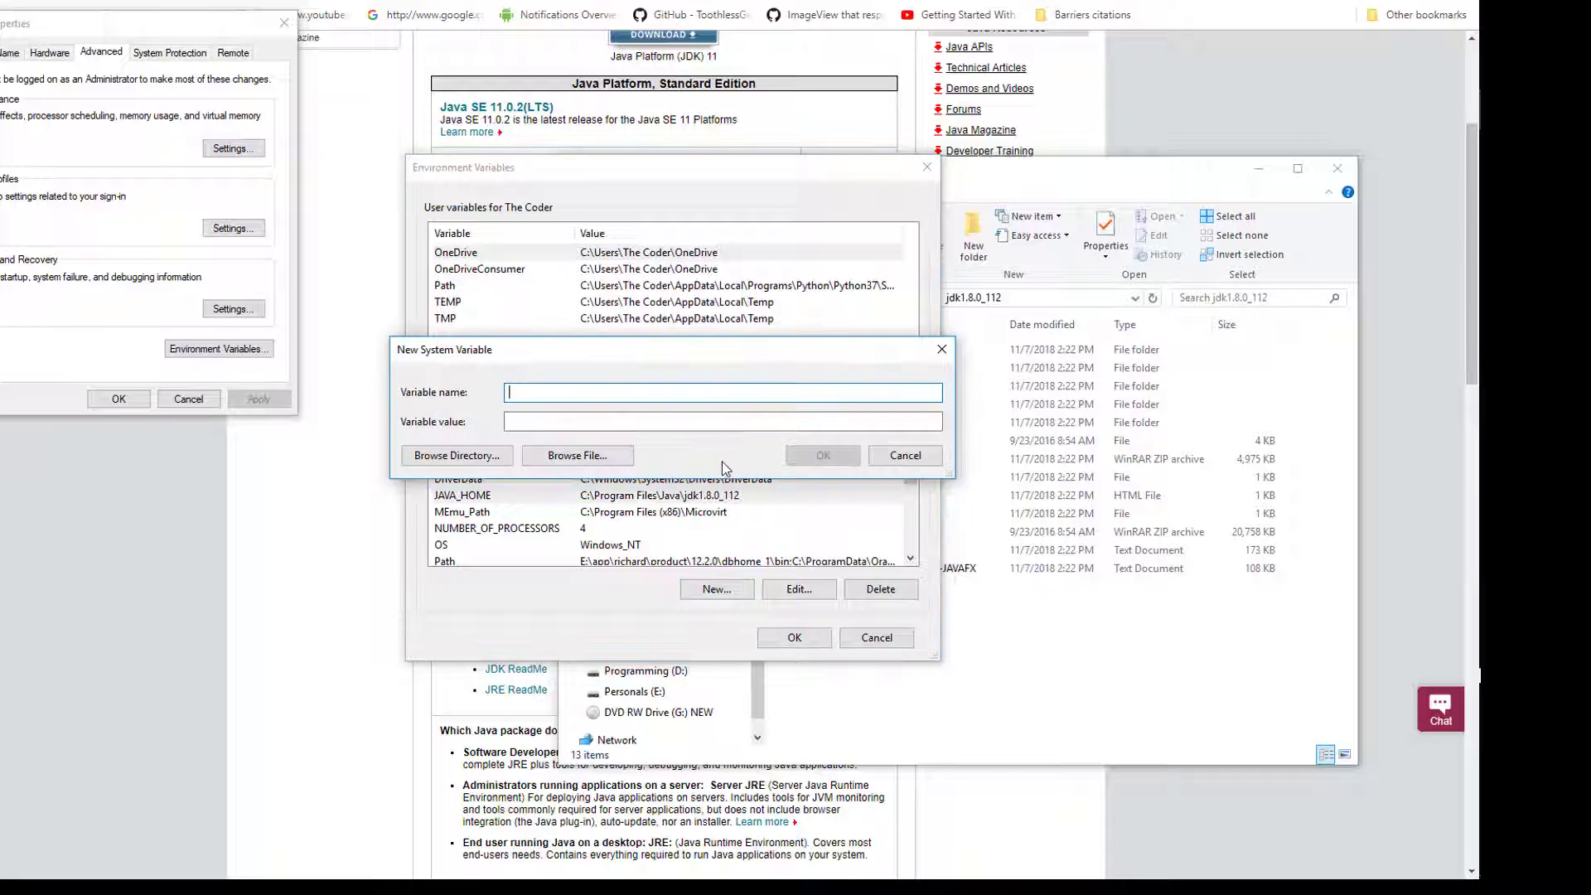
{"action": "type", "text": "JAVA_HOME"}
{"action": "left_click", "coordinate": [570, 422]}
{"action": "key", "text": "ctrl+v"}
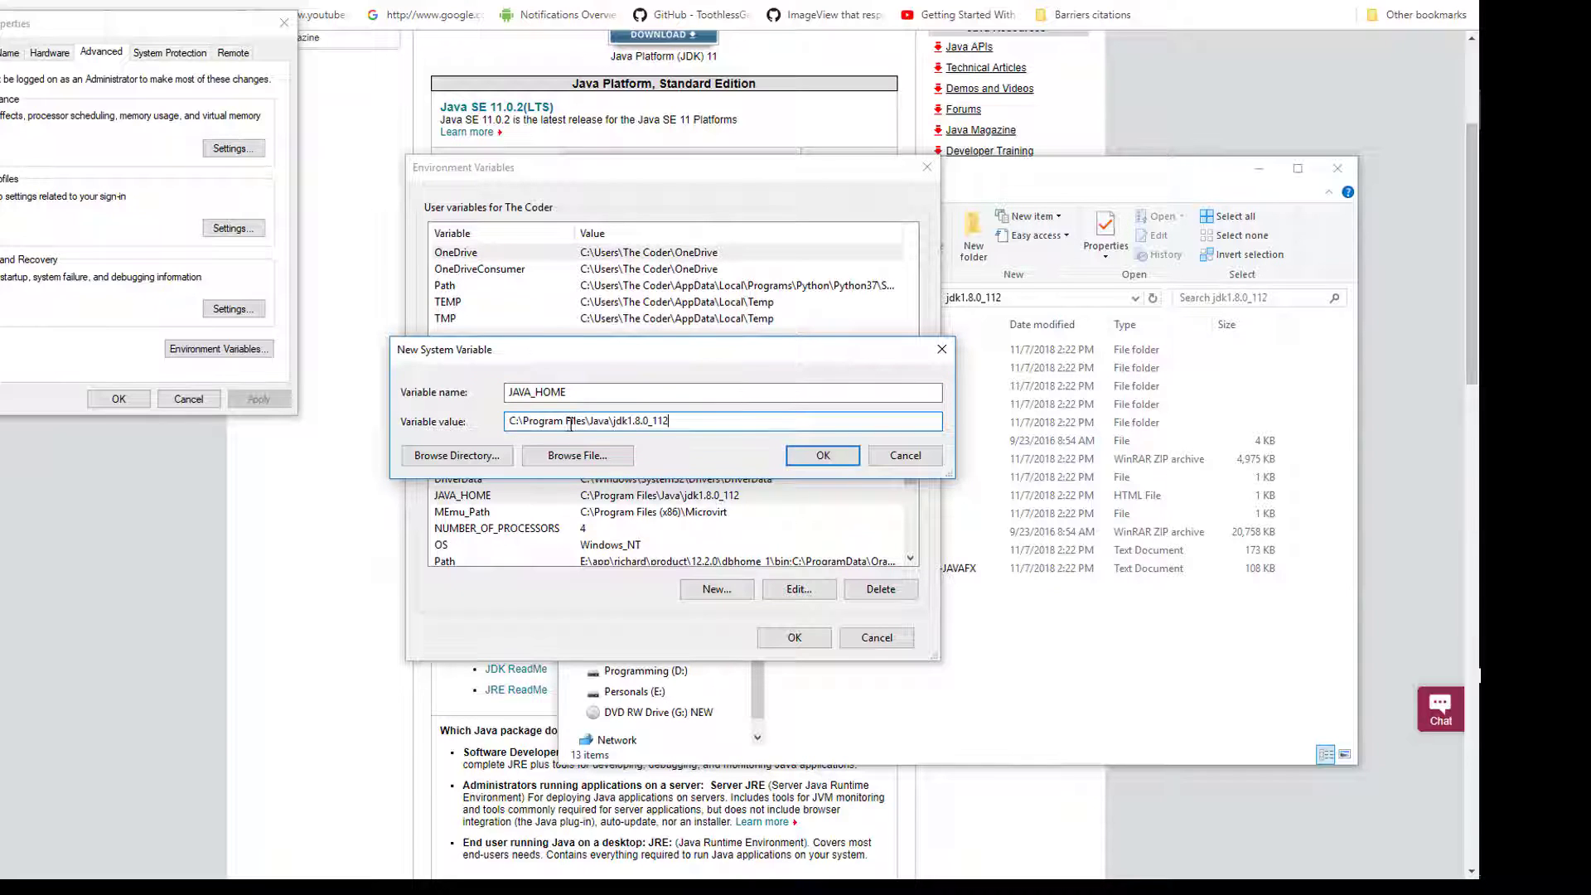
{"action": "left_click", "coordinate": [904, 459]}
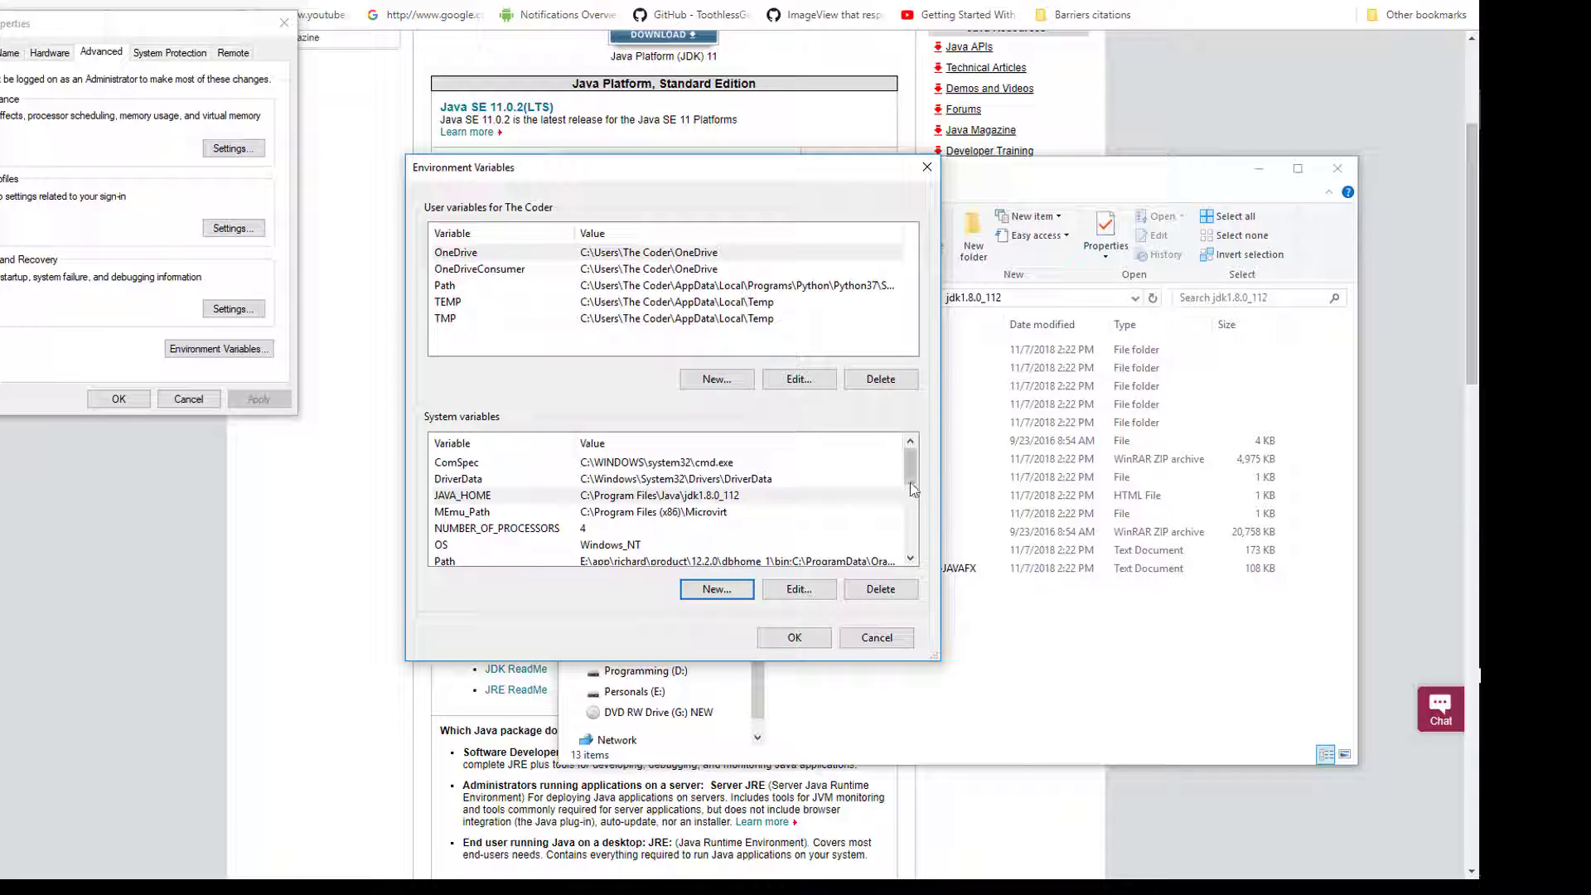
Step: Select the Path variable among the system variables
{"action": "left_click_drag", "start_coordinate": [912, 480], "coordinate": [915, 494]}
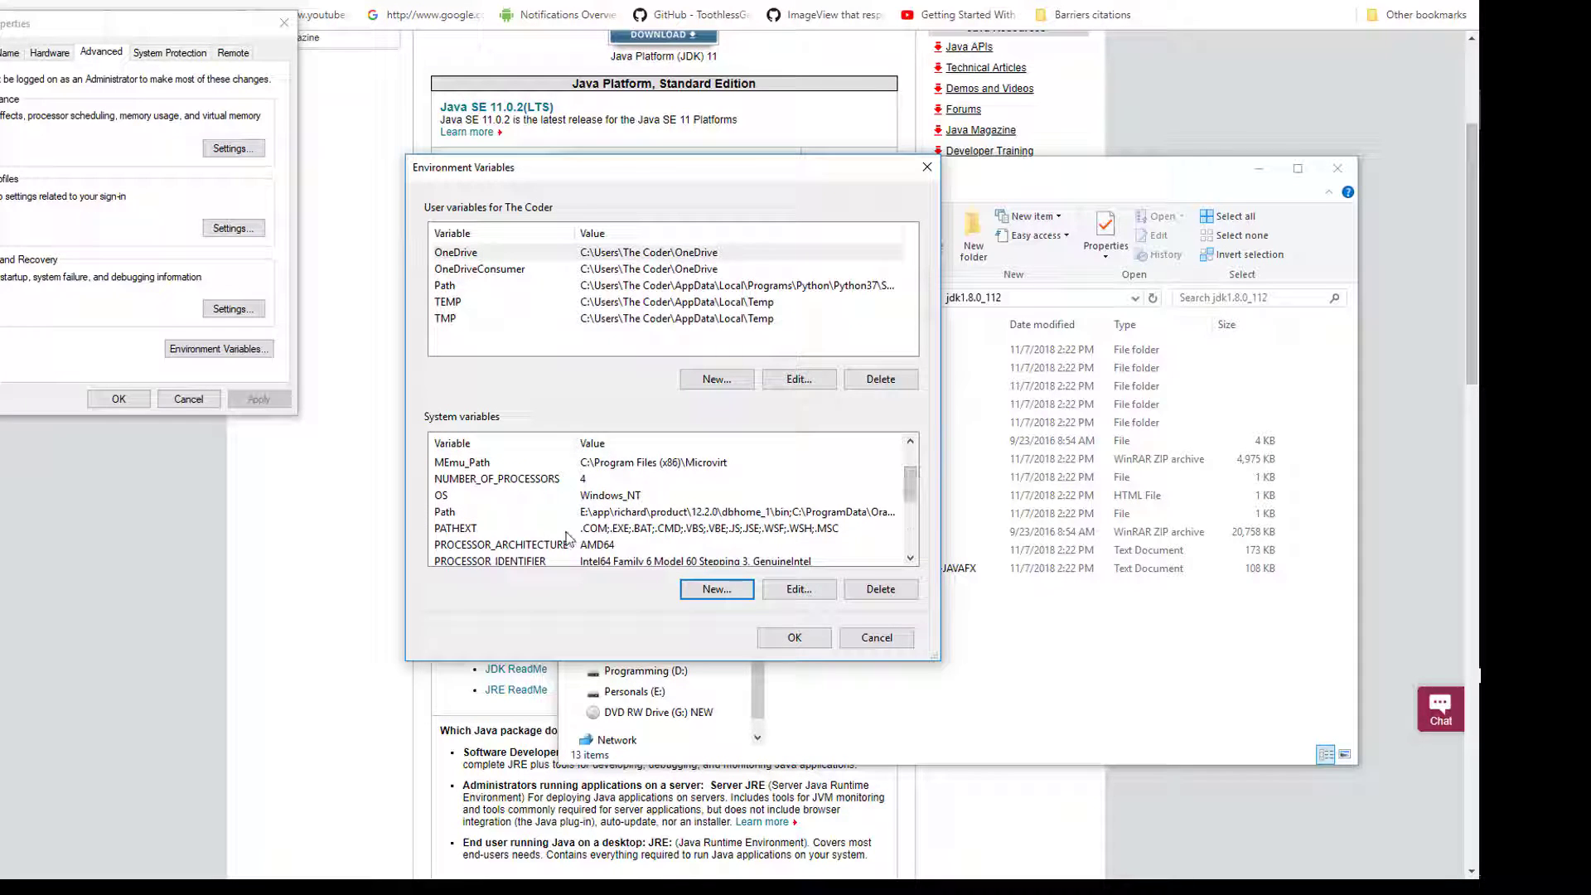
{"action": "left_click", "coordinate": [617, 527]}
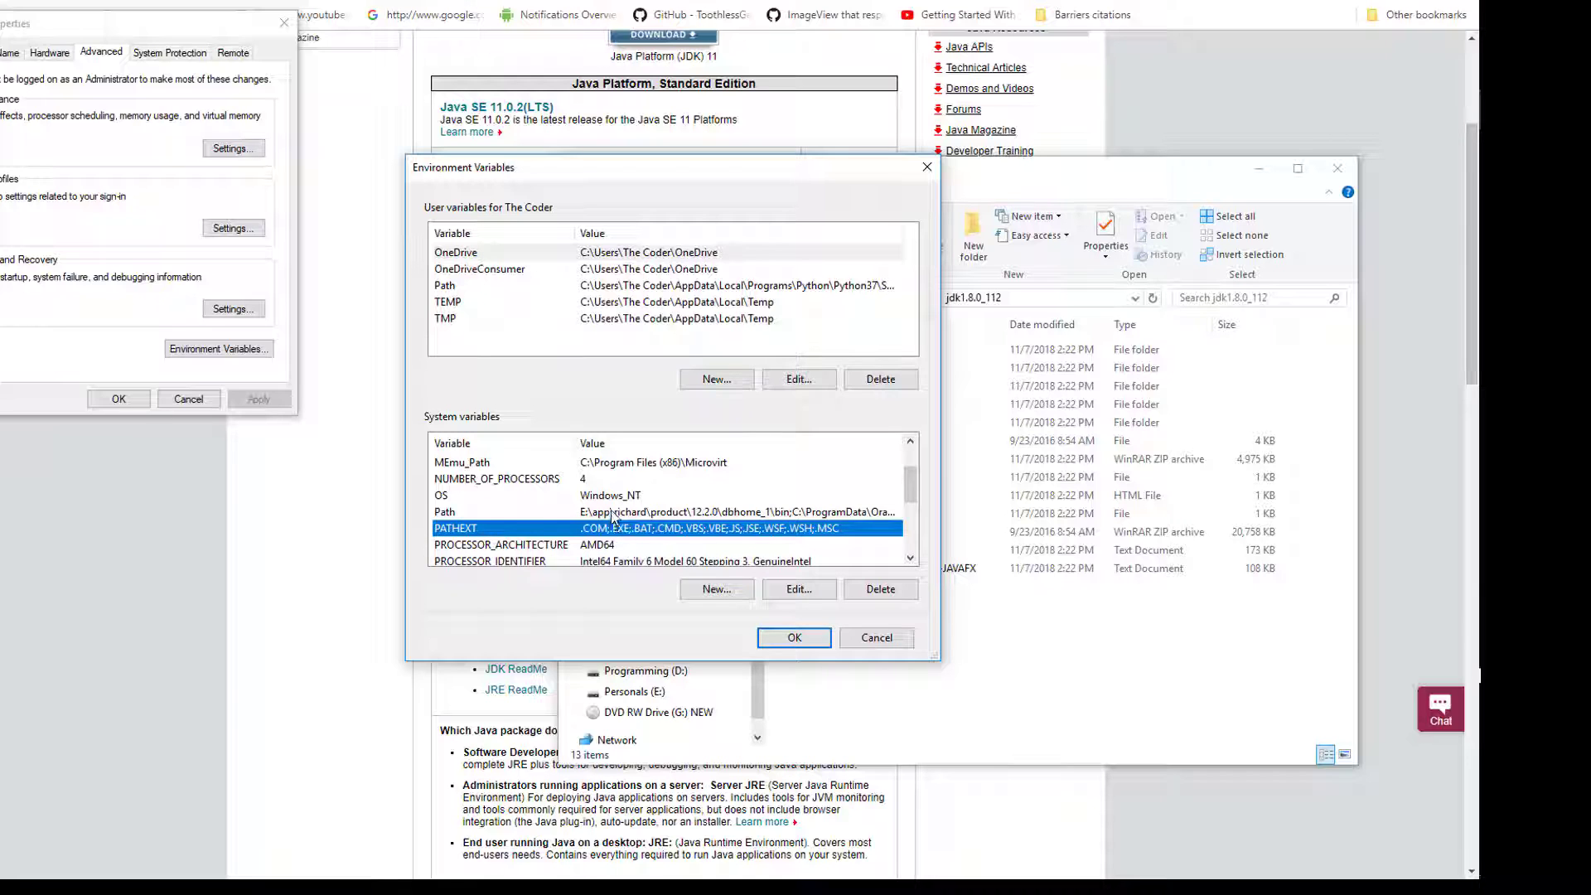
{"action": "left_click", "coordinate": [613, 513]}
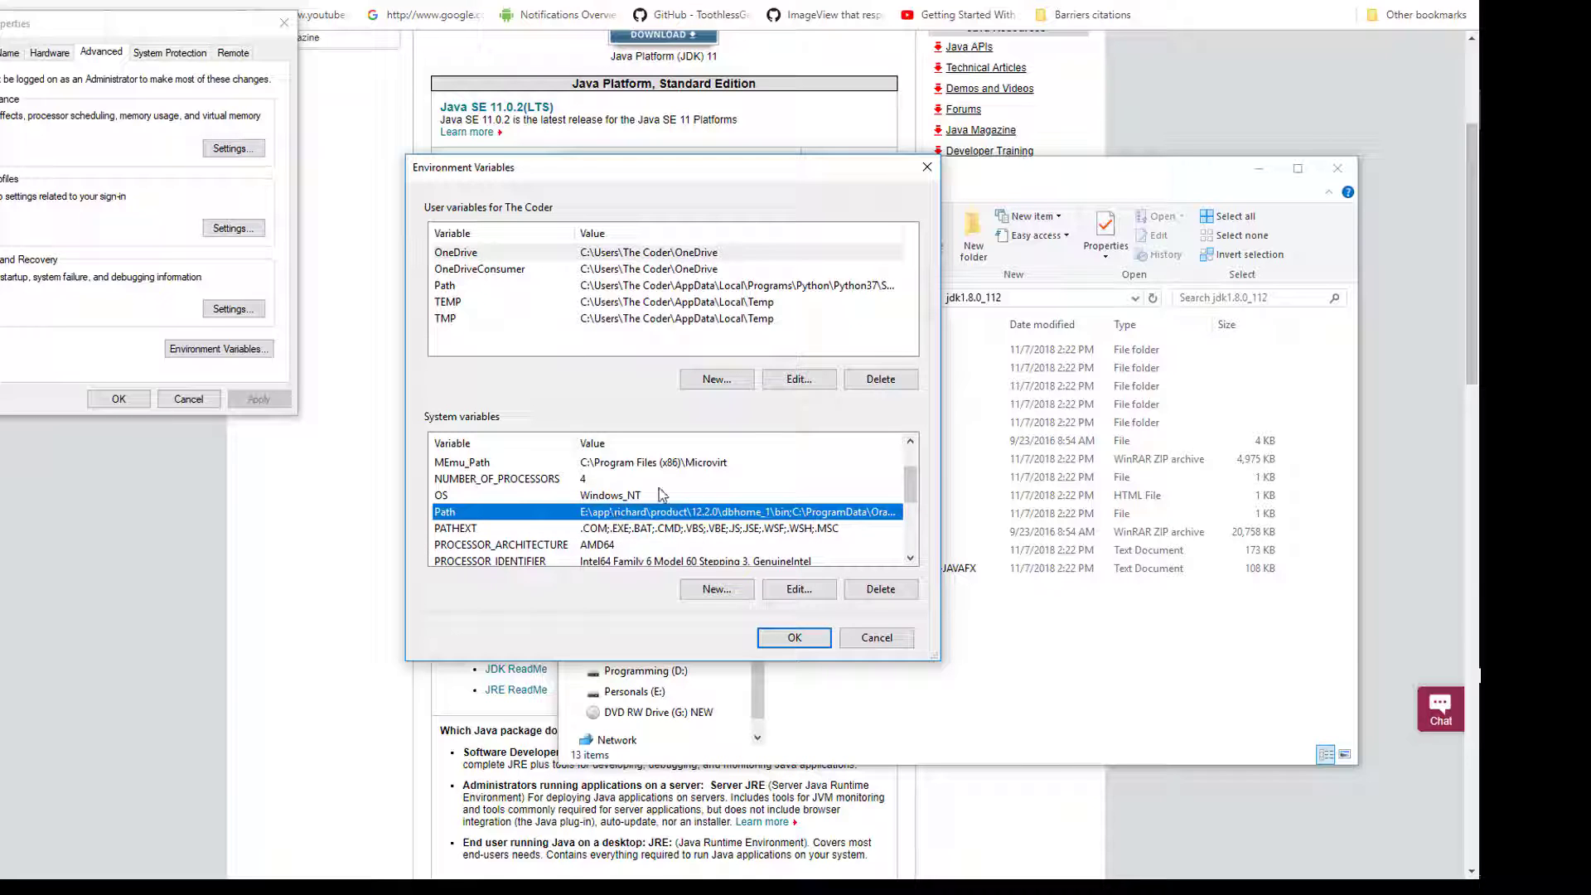
Step: In File Explorer, open the JDK's bin folder and copy its full path, C:\Program Files\Java\jdk1.8.0_112\bin
{"action": "left_click", "coordinate": [982, 360]}
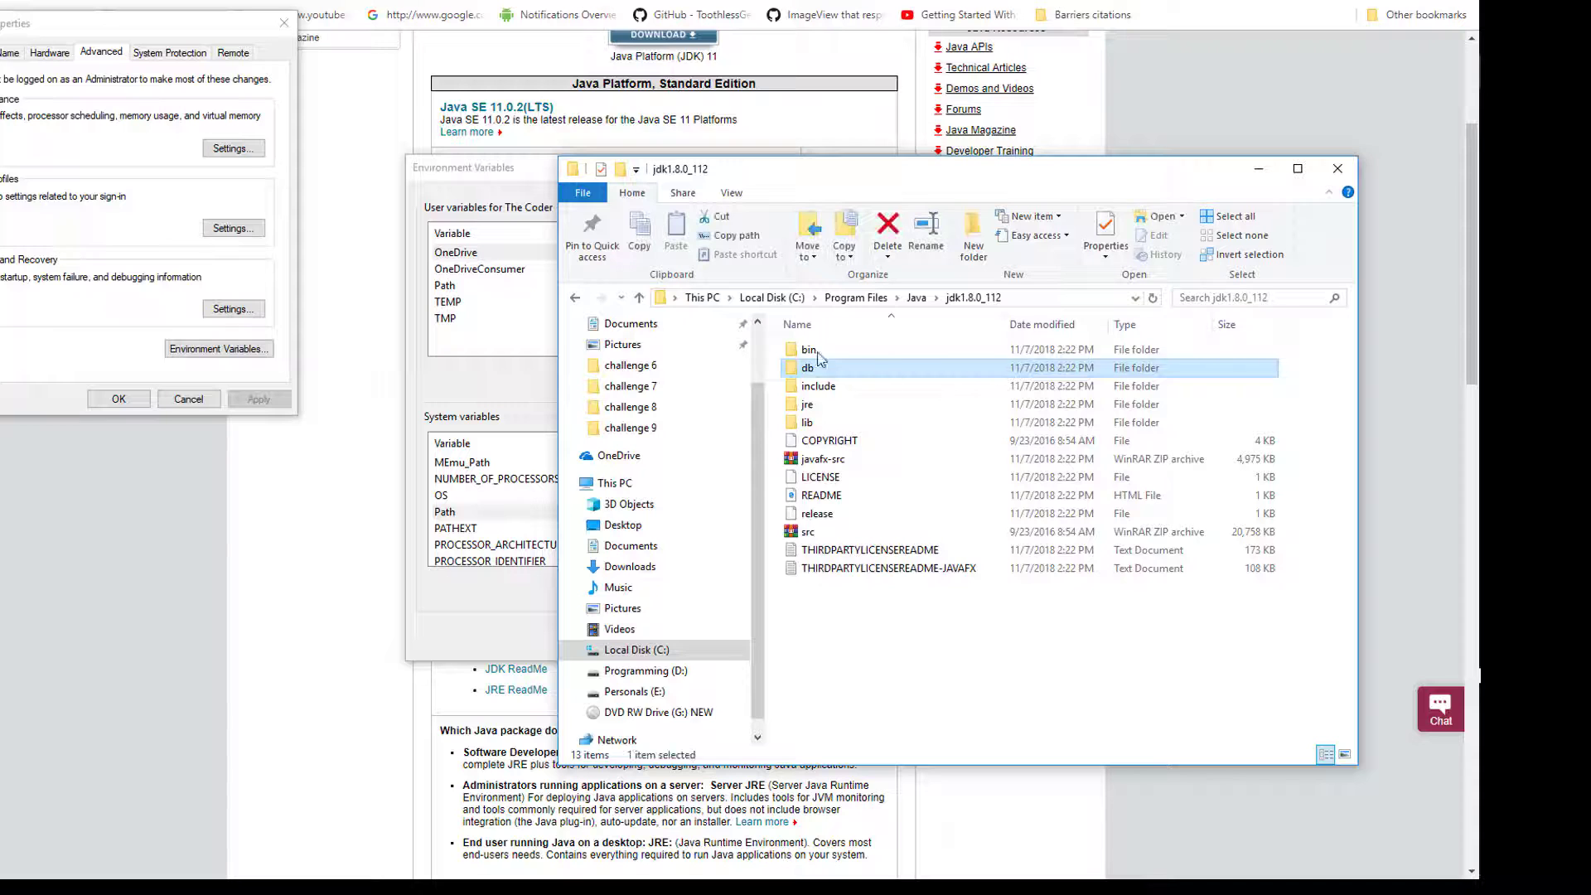
{"action": "double_click", "coordinate": [978, 350]}
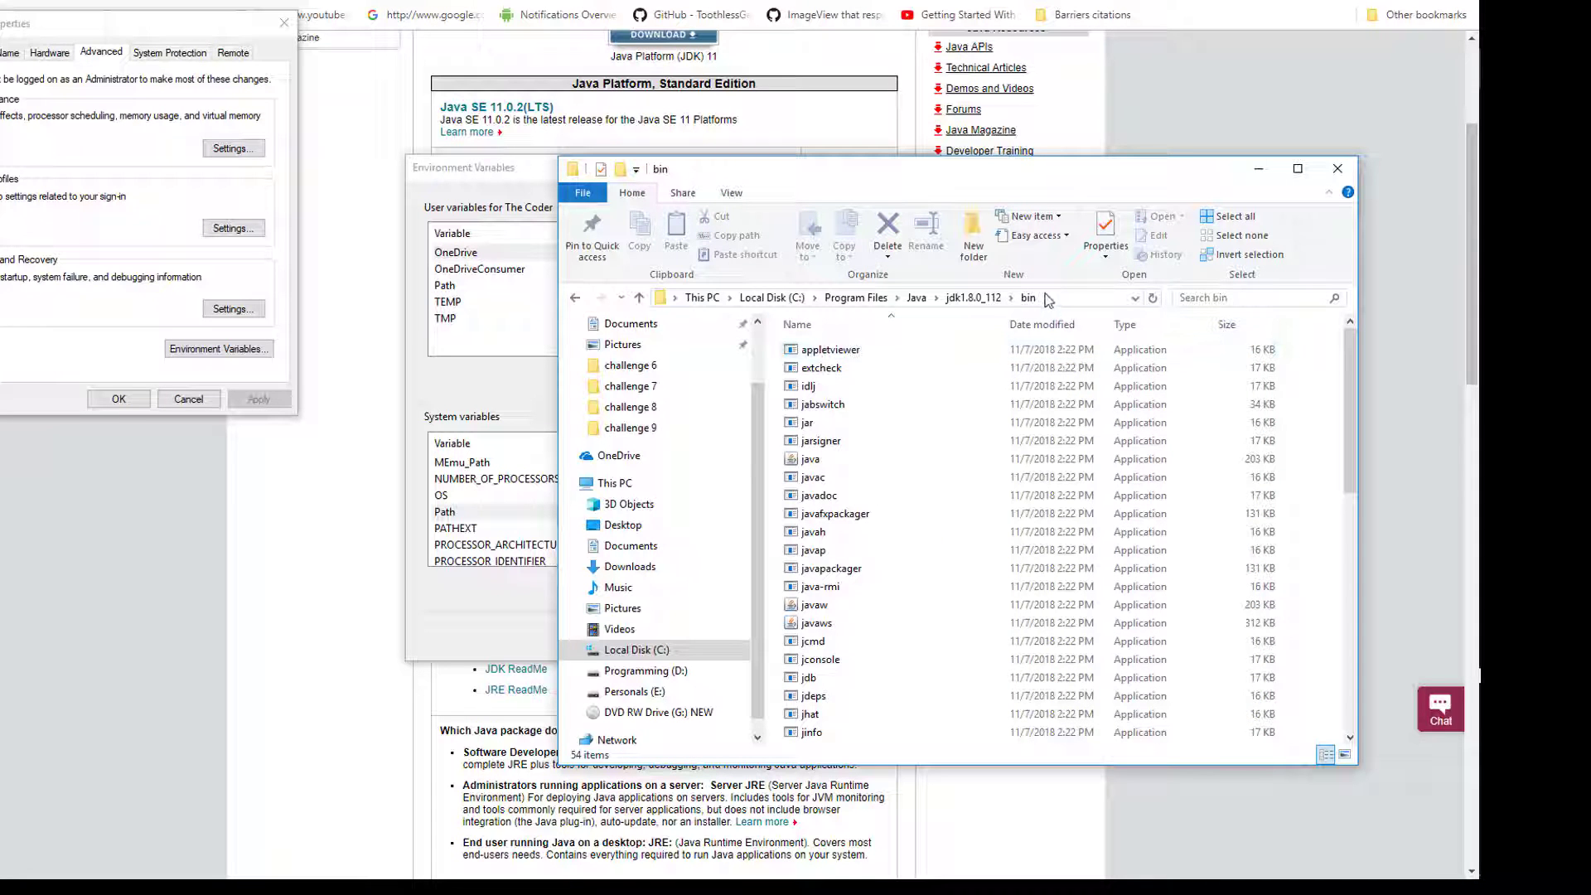
{"action": "left_click", "coordinate": [1054, 298]}
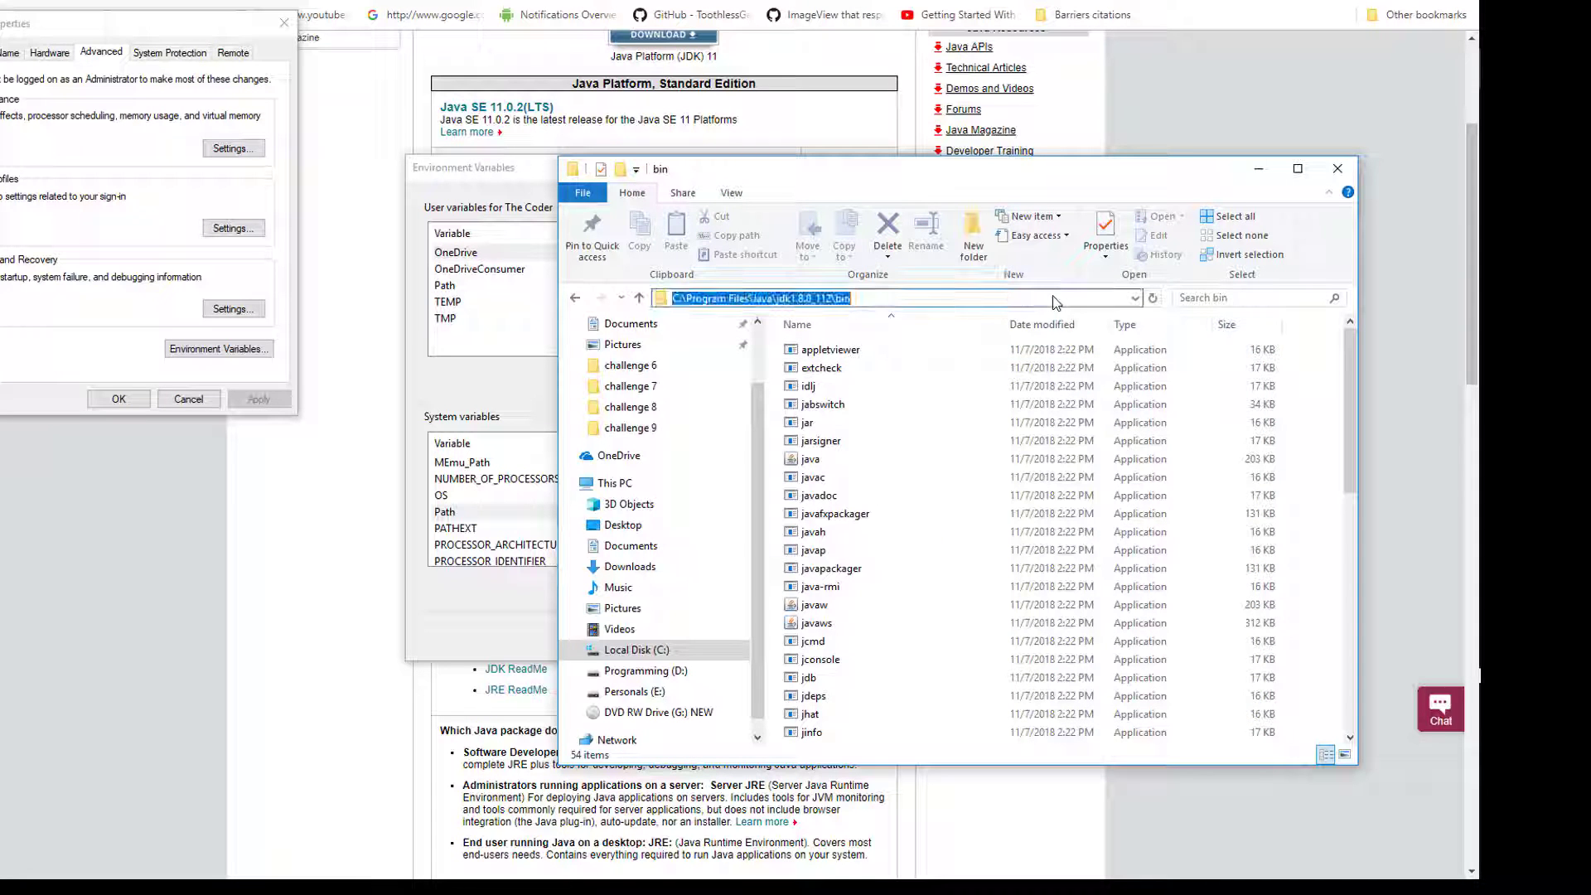
{"action": "right_click", "coordinate": [825, 297]}
{"action": "left_click", "coordinate": [862, 357]}
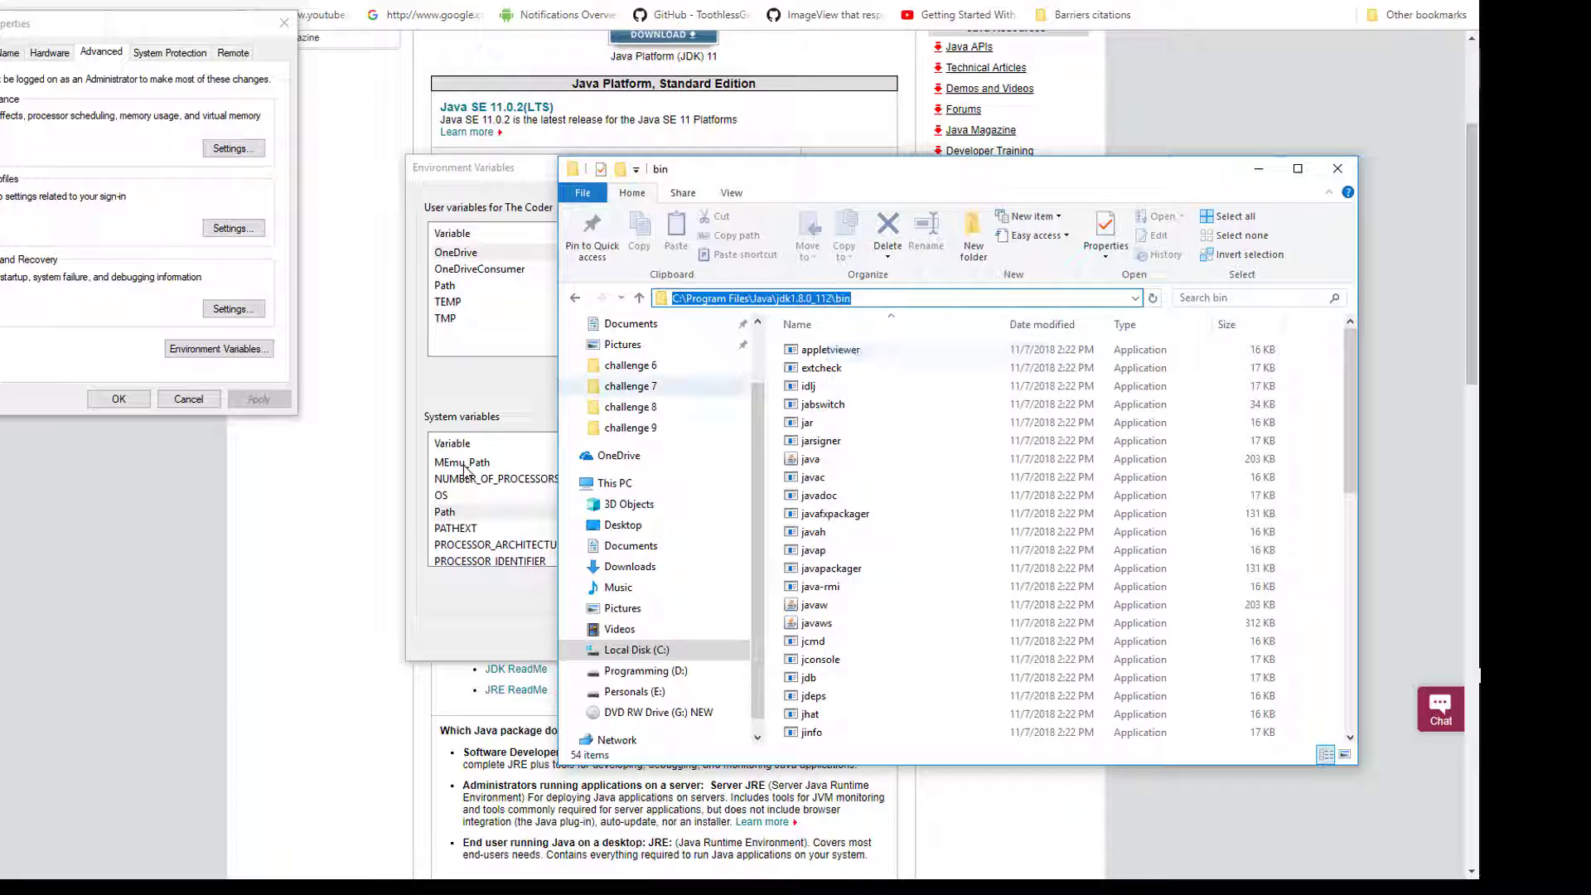
Step: Enter C:\Program Files\Java\jdk1.8.0_112\bin as a new entry in the system Path variable, clear it again and cancel the edit
{"action": "left_click", "coordinate": [489, 528]}
{"action": "left_click", "coordinate": [471, 511]}
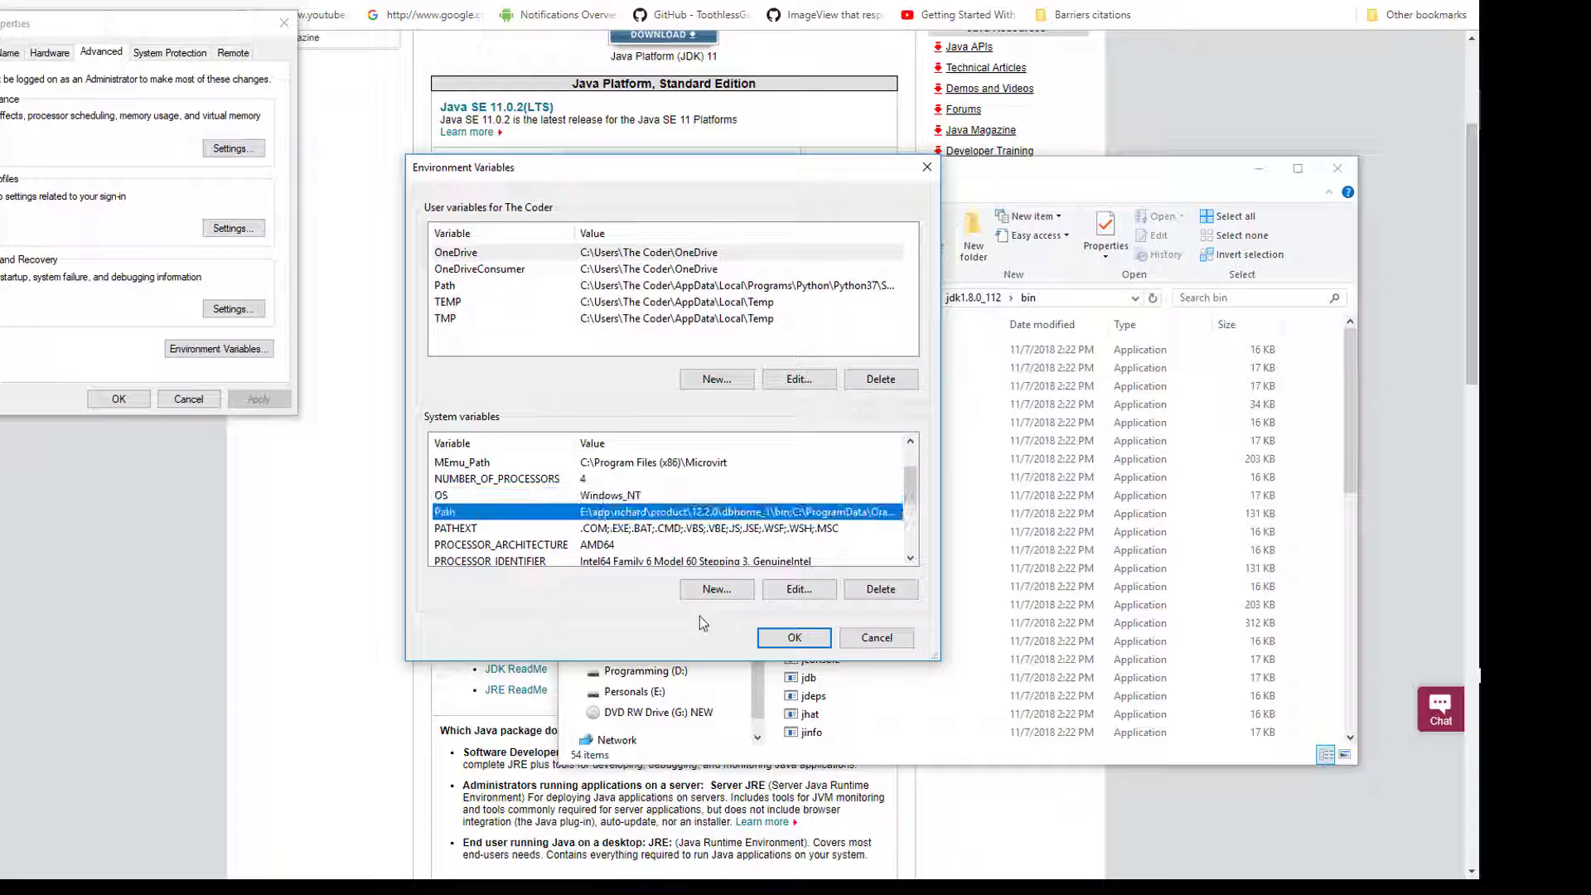
{"action": "left_click", "coordinate": [798, 591]}
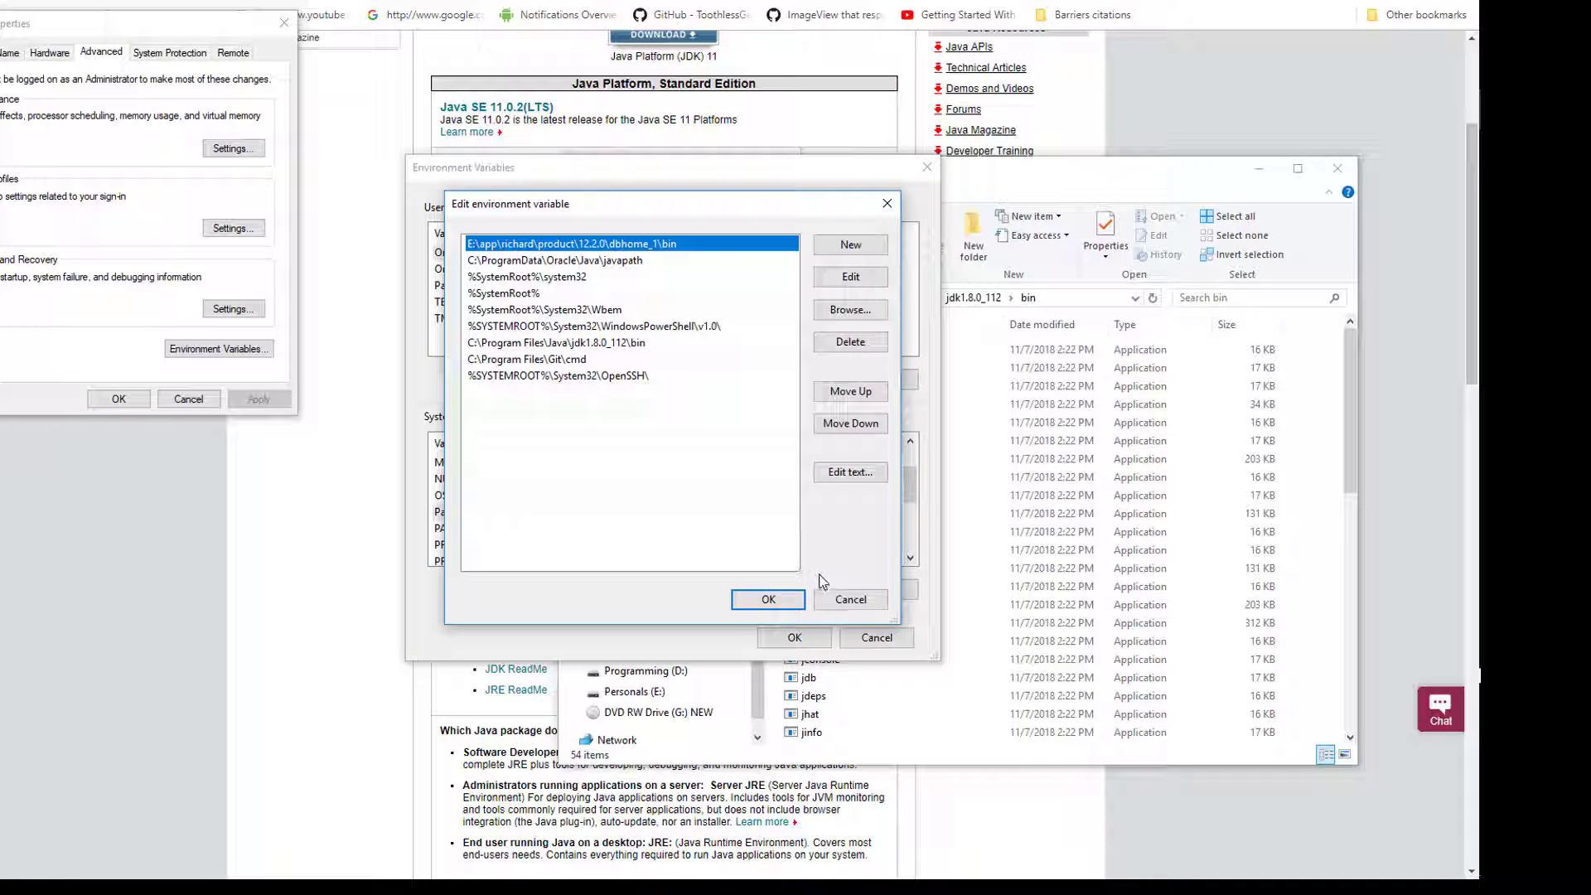
{"action": "left_click", "coordinate": [849, 245]}
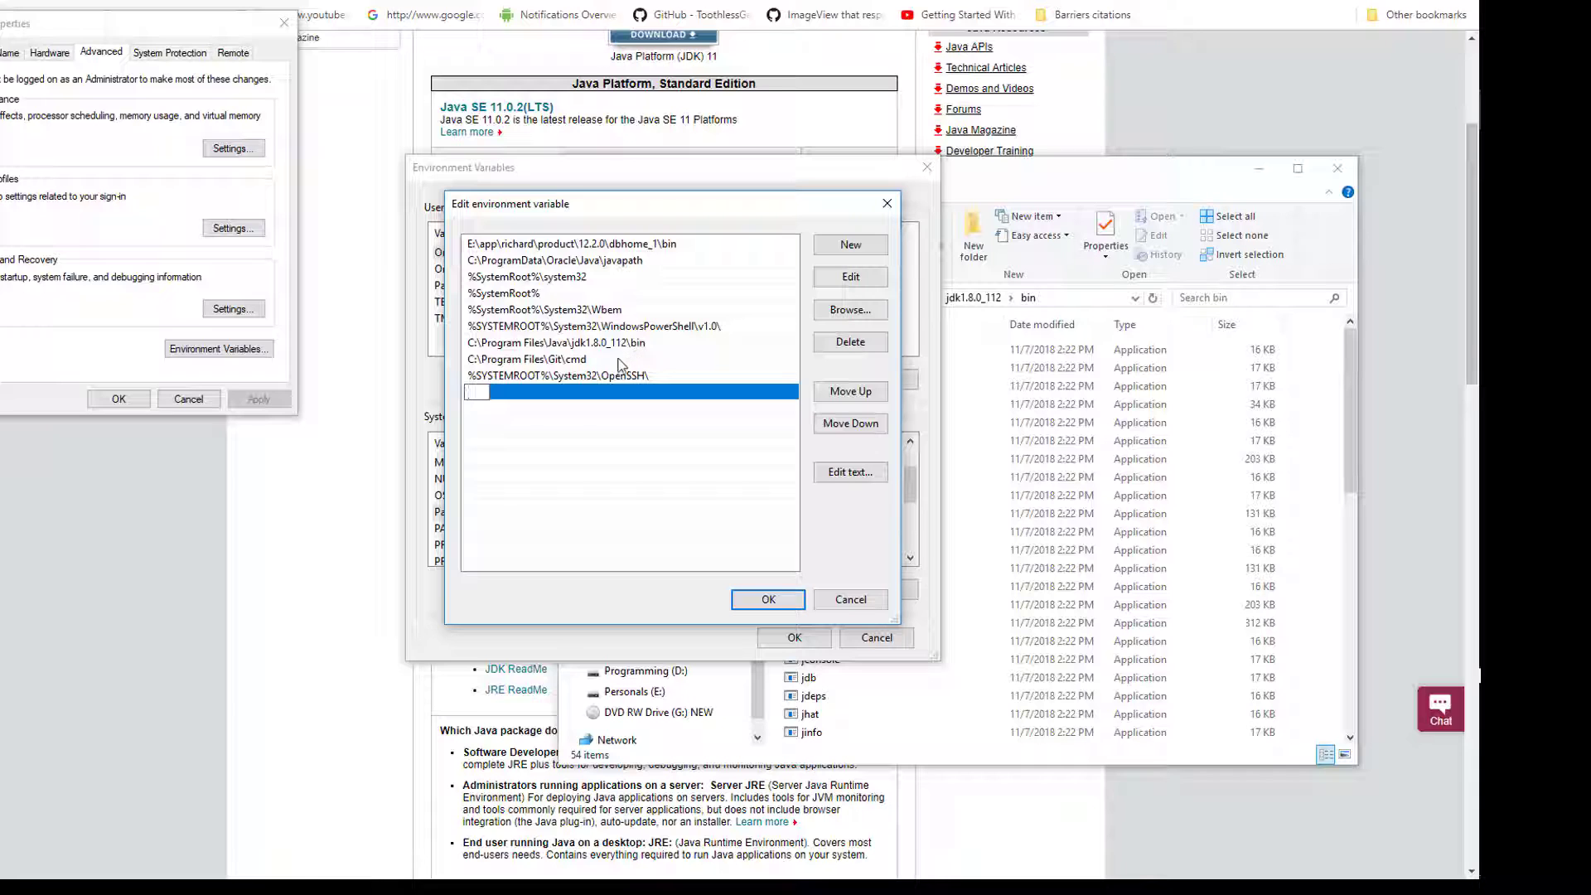
{"action": "key", "text": "ctrl+v"}
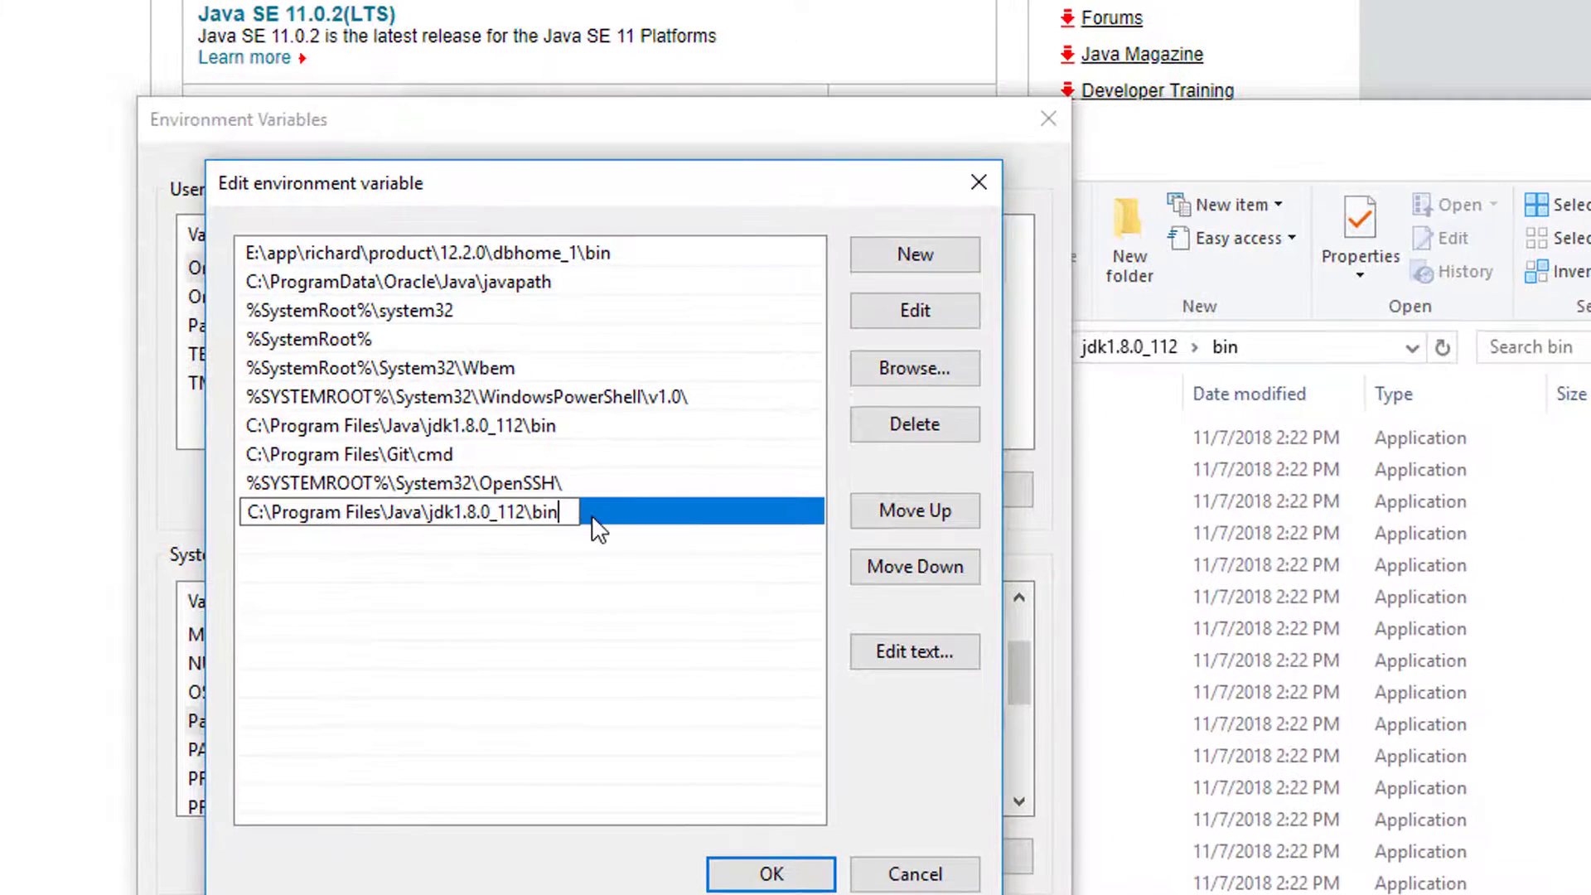
{"action": "left_click_drag", "start_coordinate": [587, 507], "coordinate": [232, 539]}
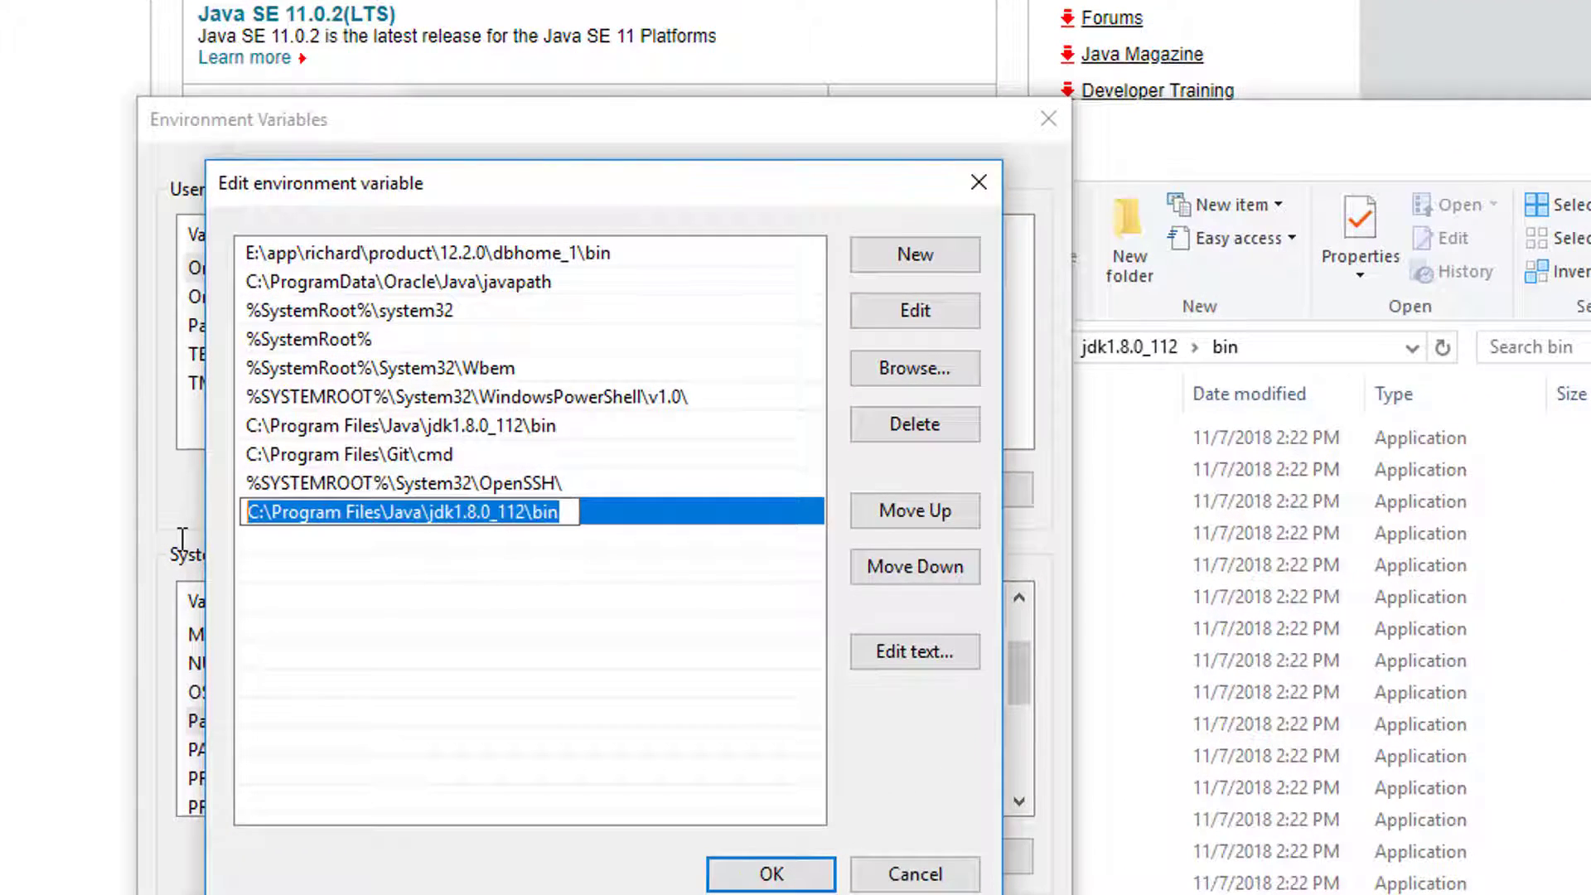
{"action": "key", "text": "BackSpace"}
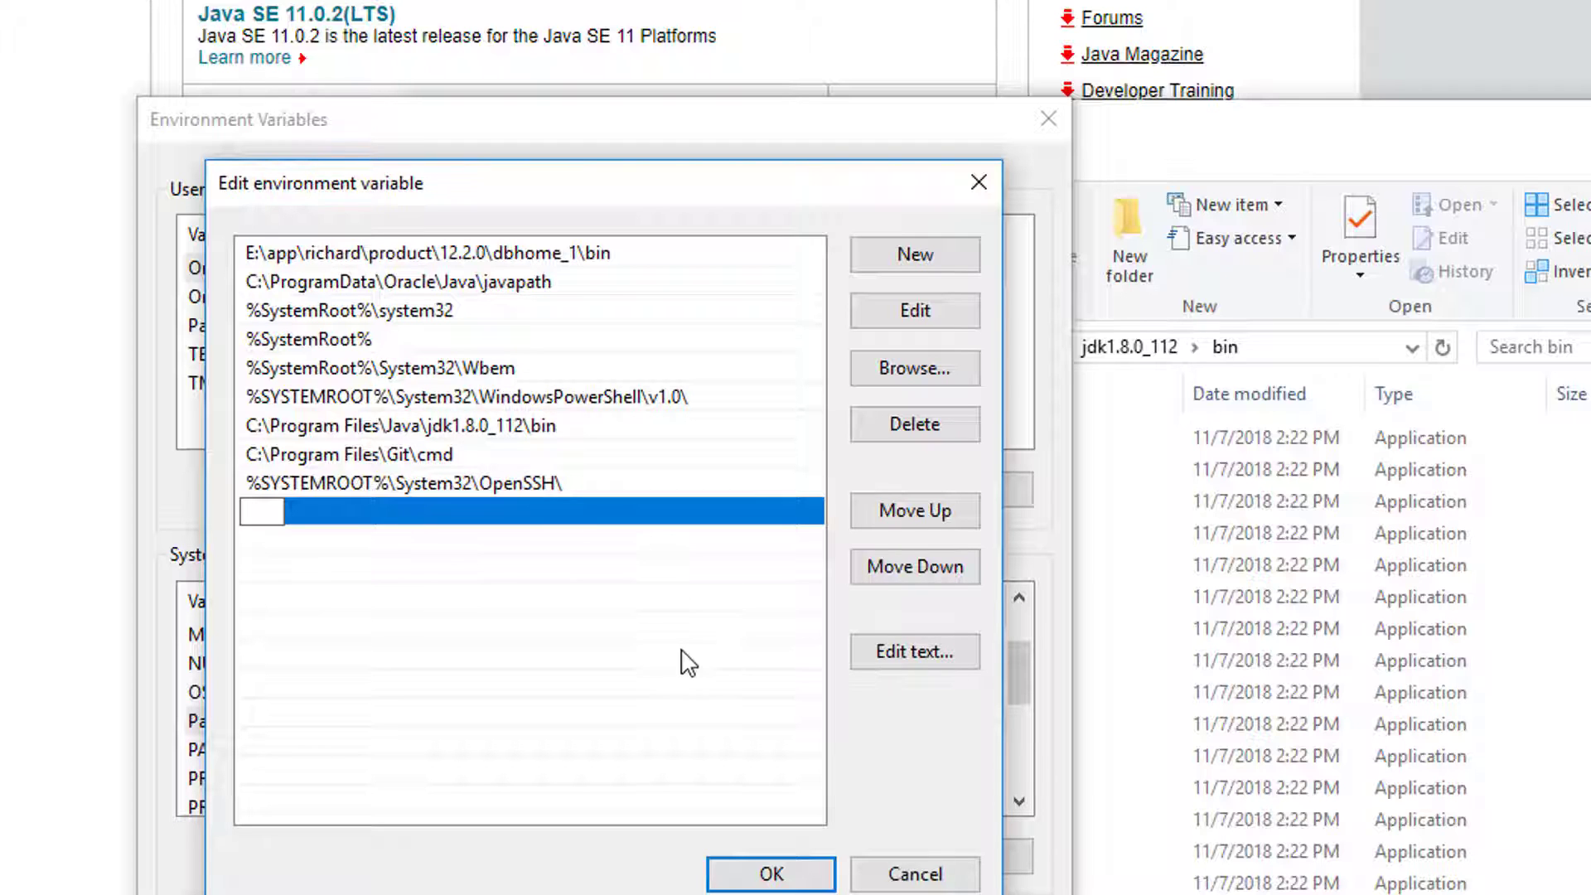
{"action": "left_click", "coordinate": [915, 875]}
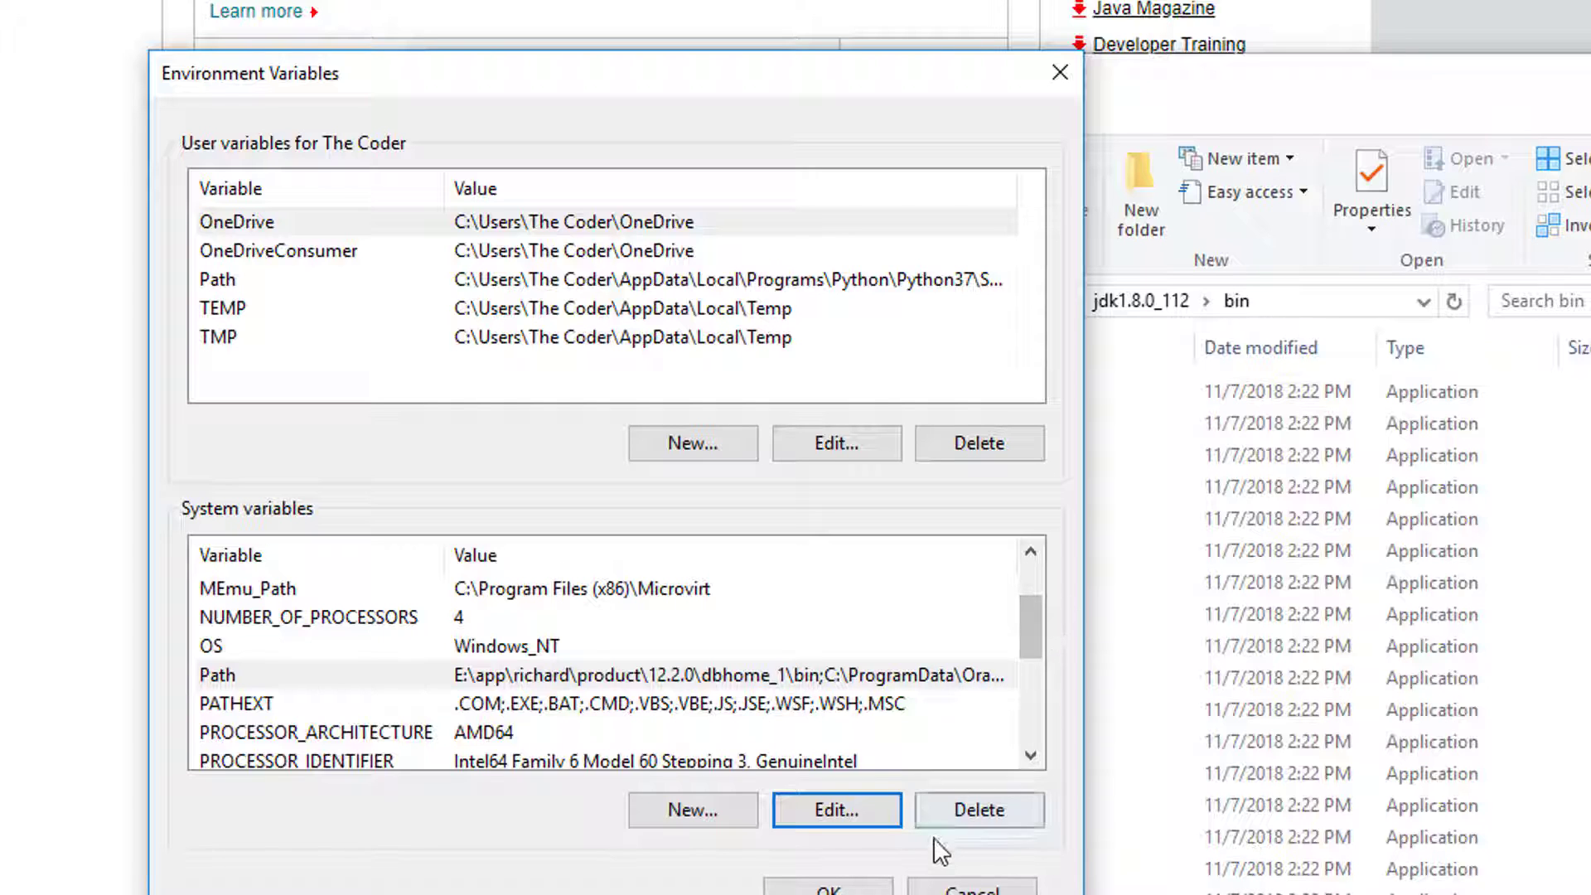
Step: Cancel the Environment Variables dialog without saving, and close File Explorer and System Properties
{"action": "left_click", "coordinate": [955, 885]}
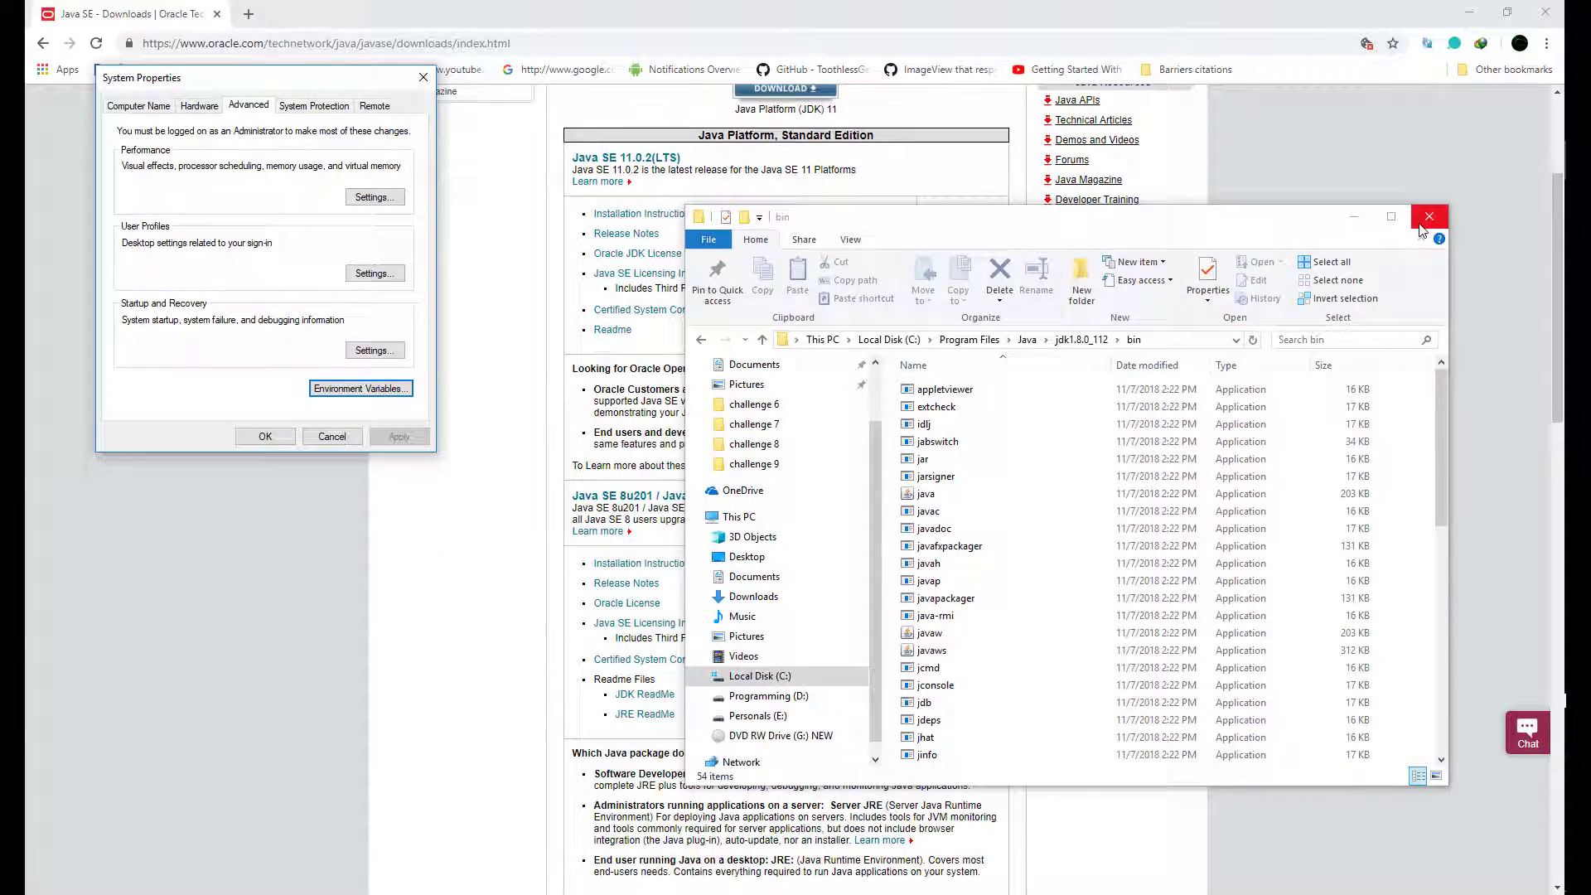
{"action": "left_click", "coordinate": [1424, 224]}
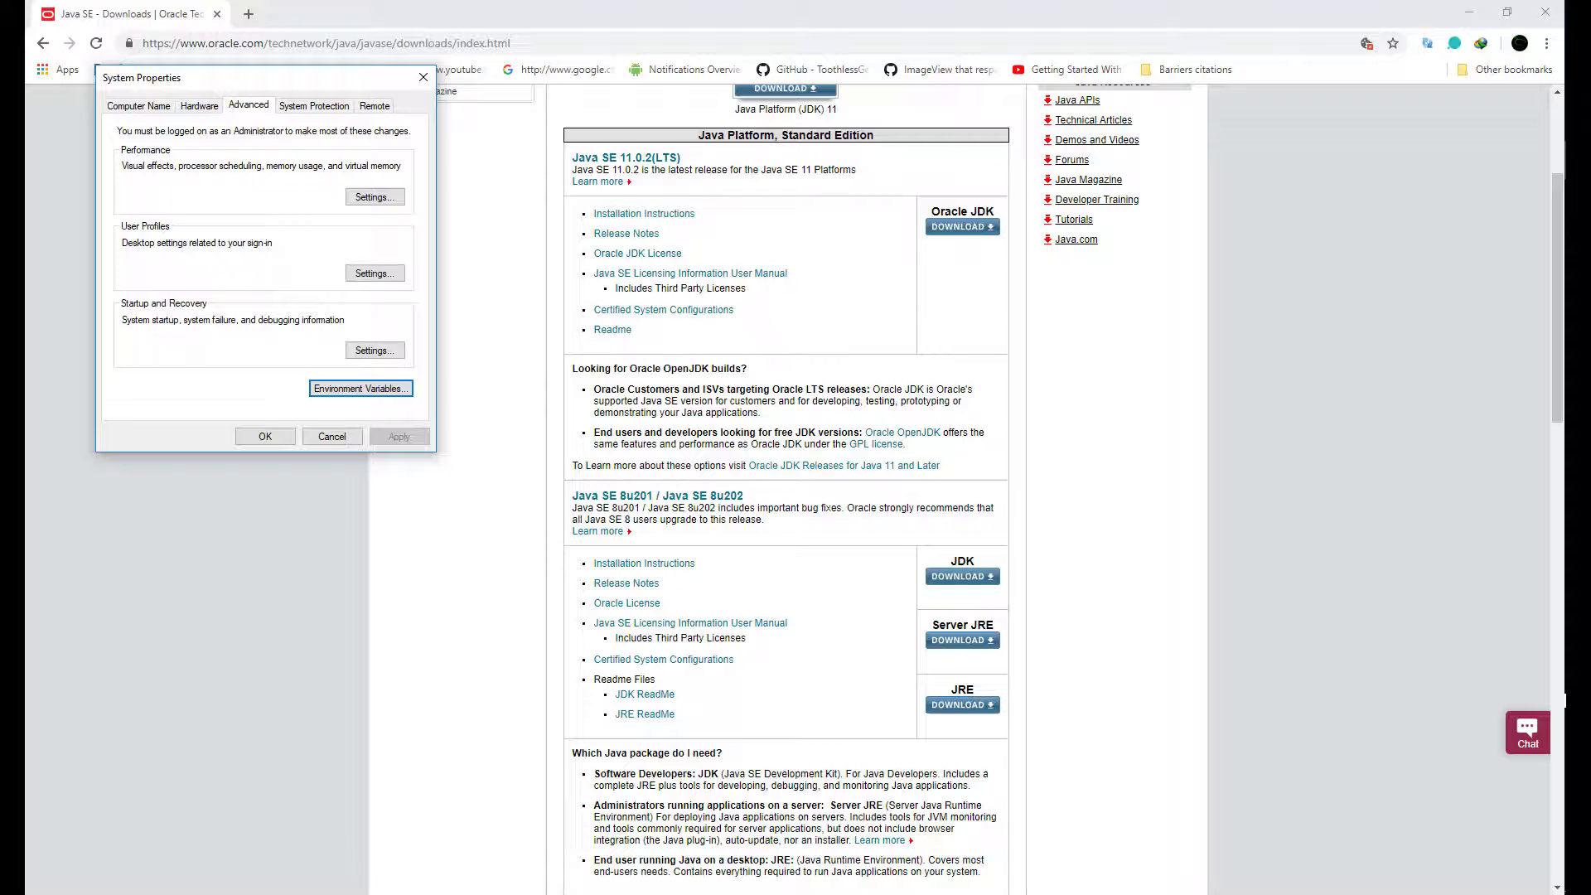
{"action": "key", "text": "Return"}
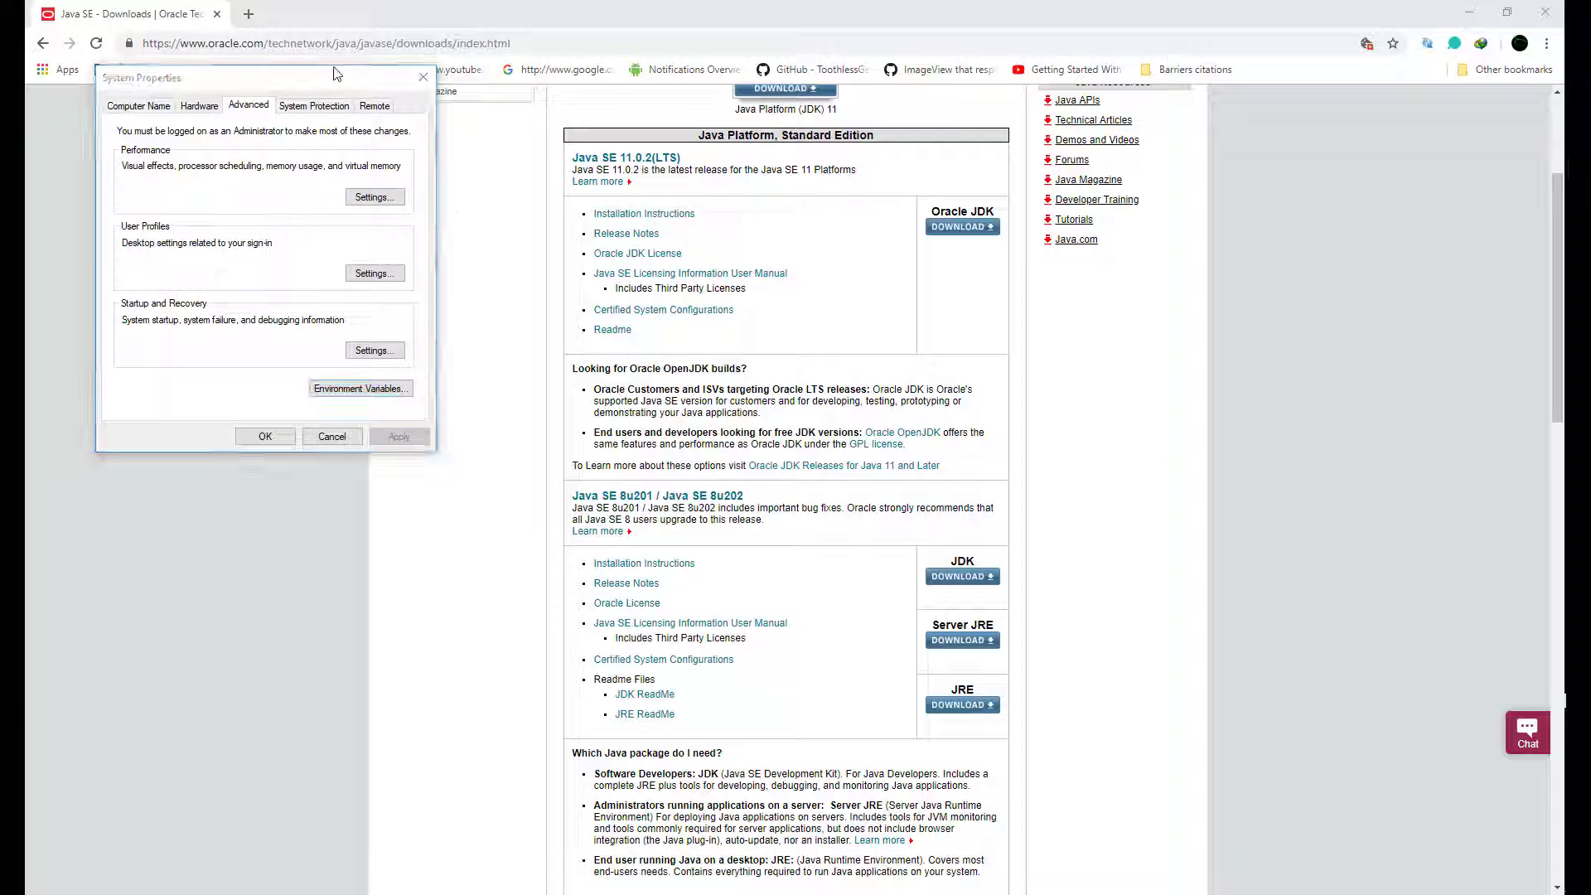
Step: In the browser, open the Eclipse download page at eclipse.org/downloads/download.php?file=/oomph/epp/2018-12/R/eclipse-inst-win64.exe
{"action": "left_click", "coordinate": [207, 42]}
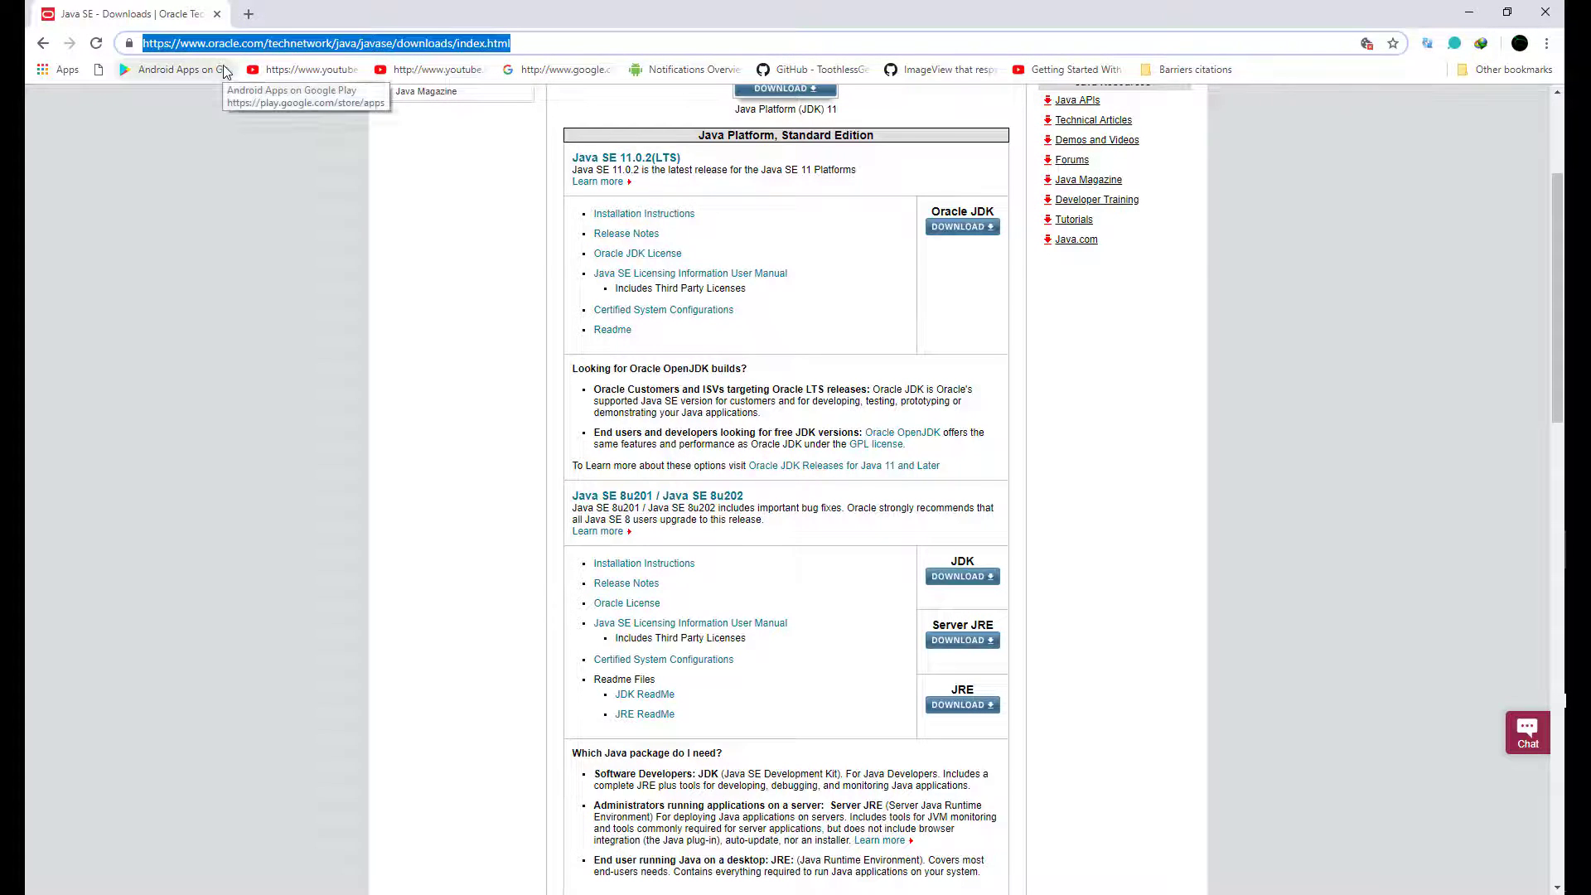
{"action": "type", "text": "eclipse.org/downloads/download.php?file=/oomph/epp/2018-12/R/eclipse-inst-win64.exe"}
{"action": "left_click", "coordinate": [227, 61]}
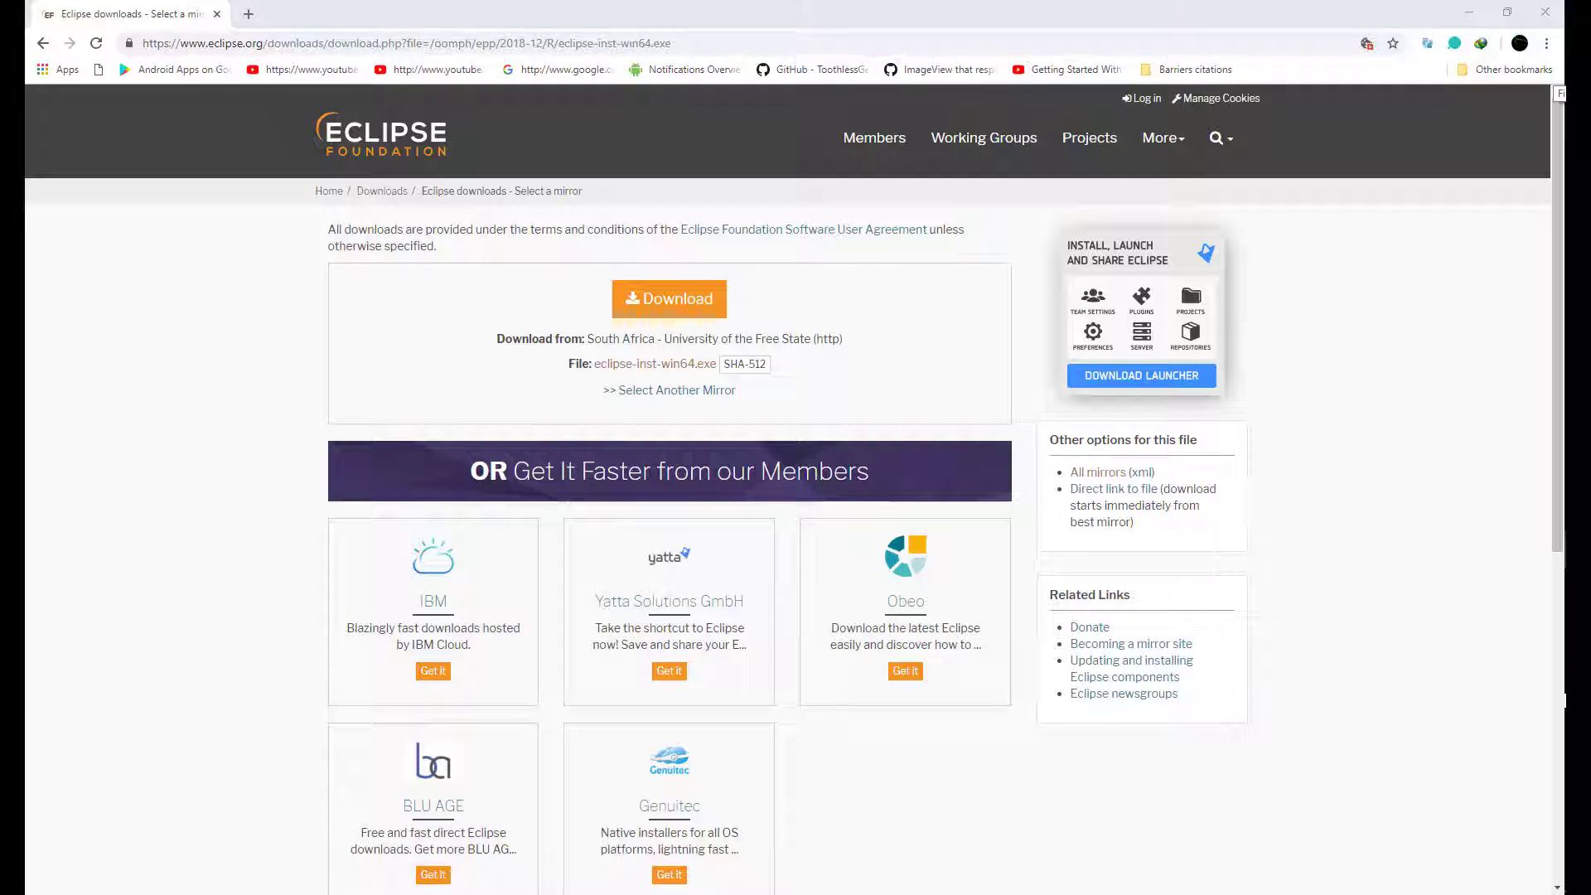
Step: In File Explorer, look through the contents of the Personals (E:) drive for the Eclipse installer, and close the window
{"action": "key", "text": "super+e"}
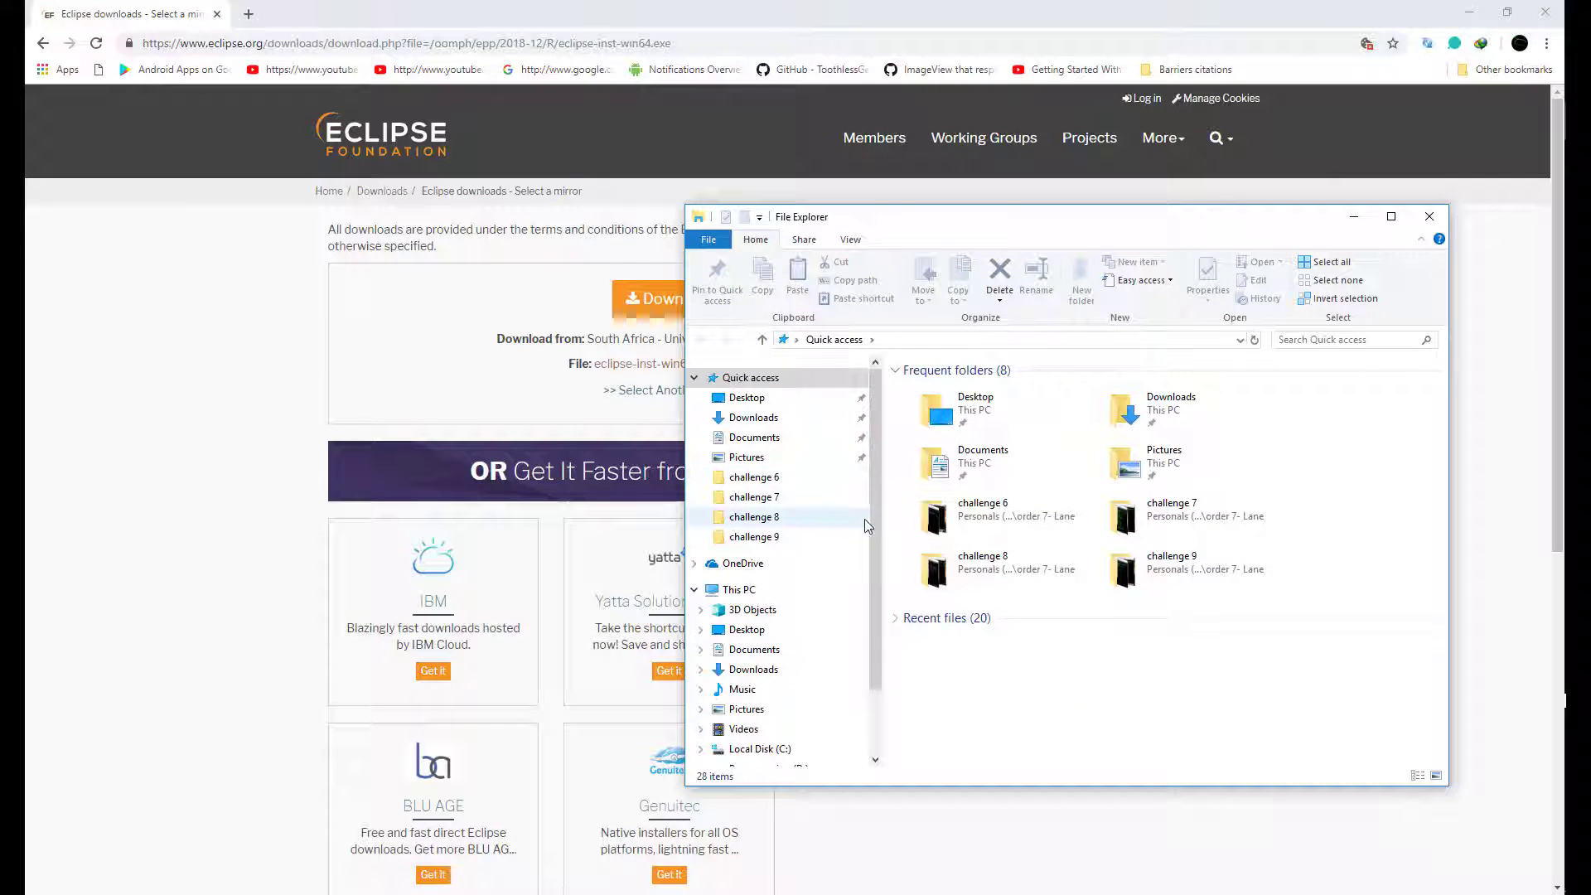
{"action": "scroll", "coordinate": [779, 750], "scroll_direction": "down", "scroll_amount": 1}
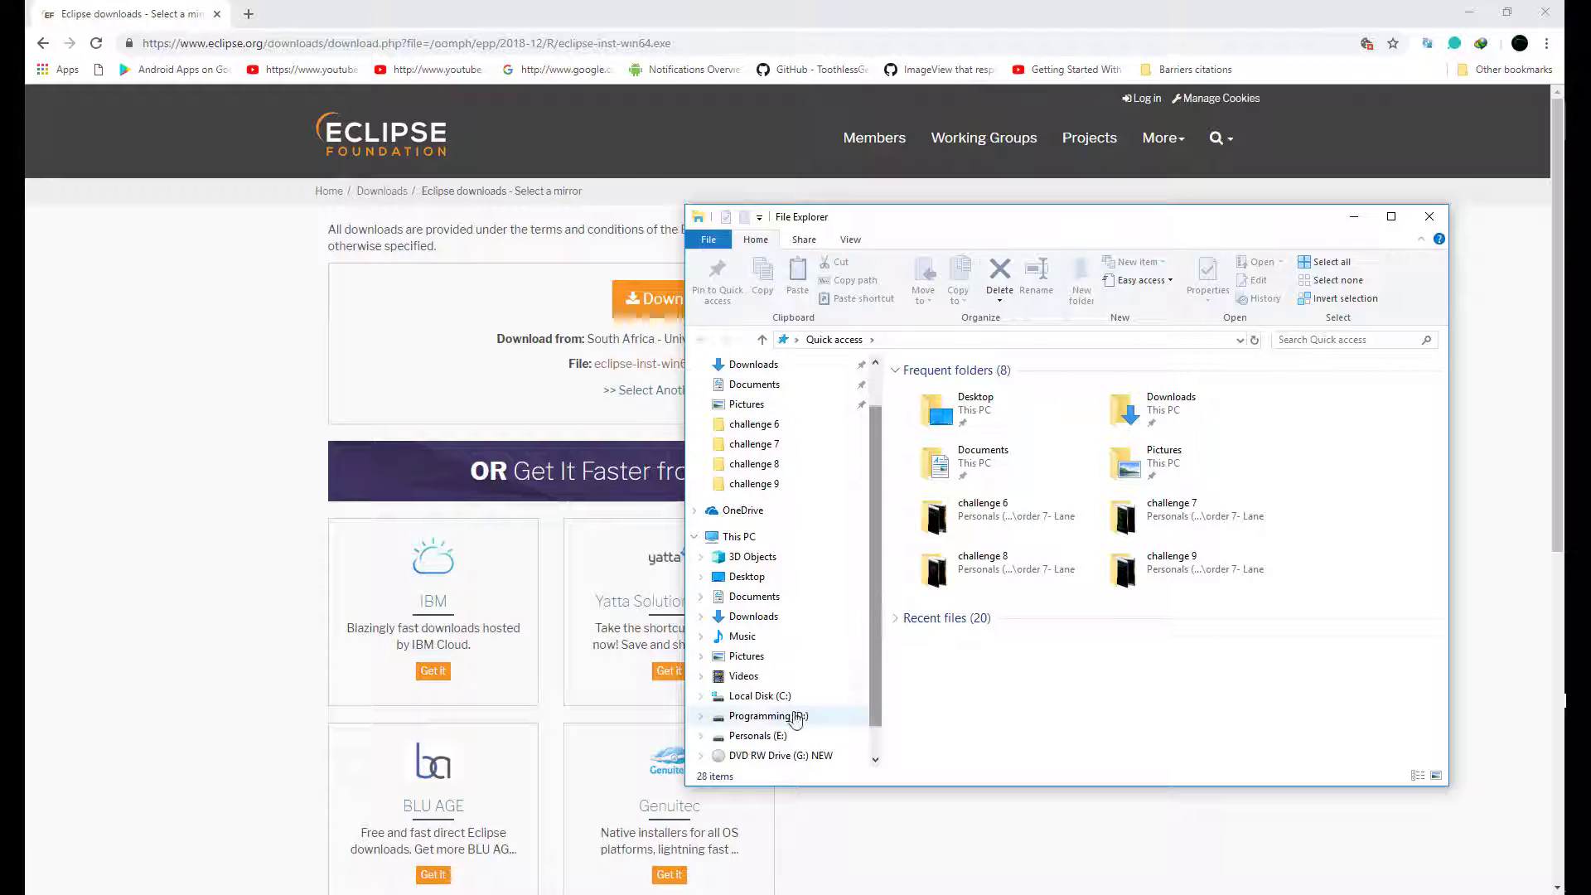
{"action": "left_click", "coordinate": [759, 736]}
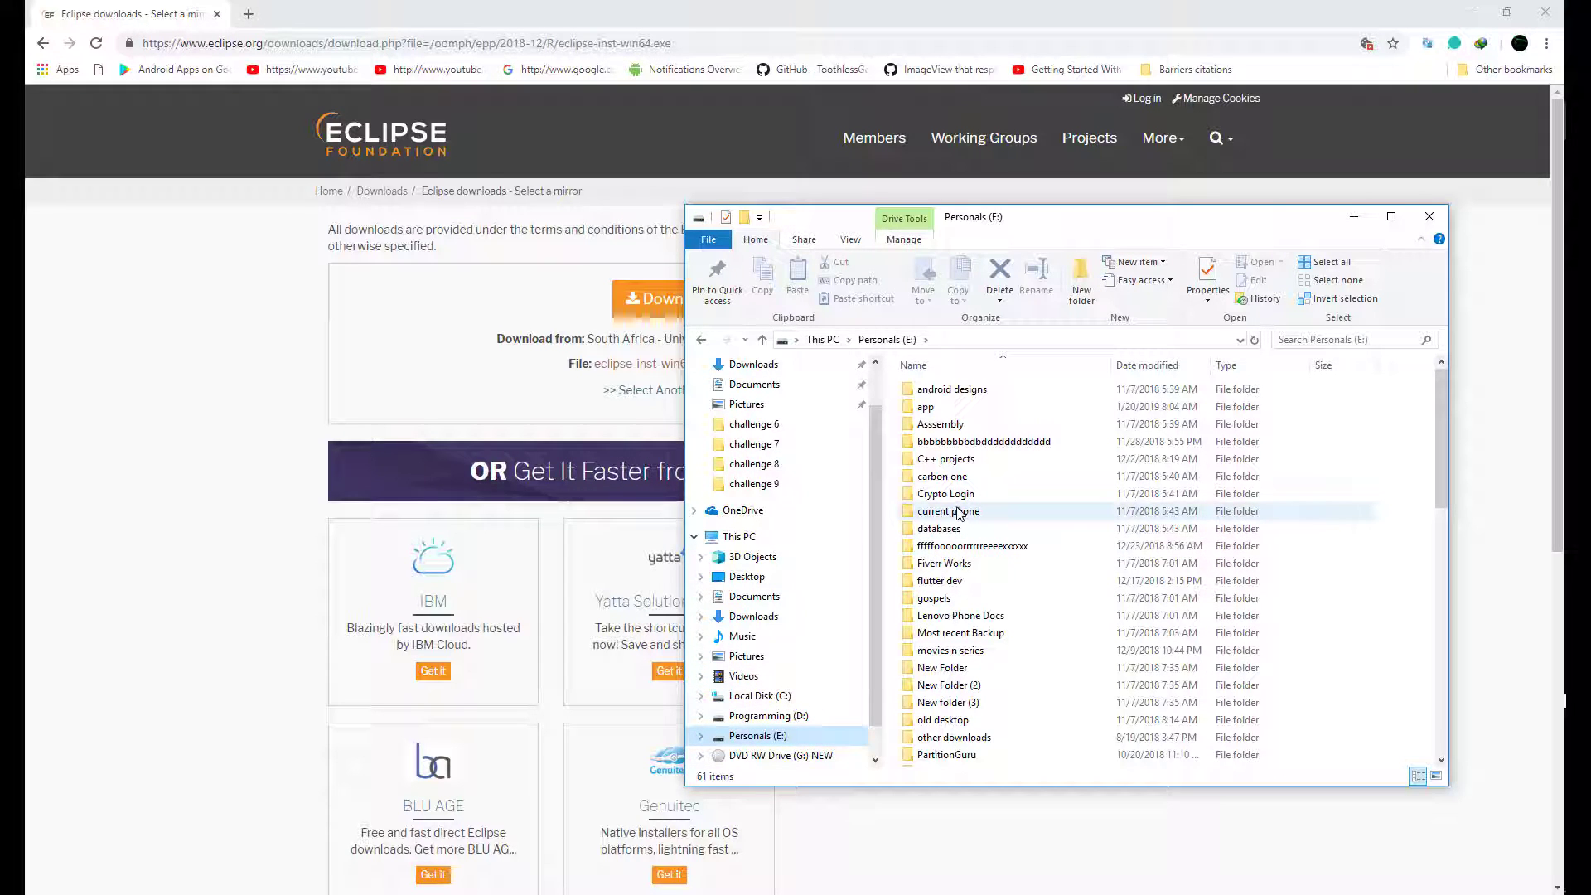
{"action": "left_click_drag", "start_coordinate": [1443, 423], "coordinate": [1132, 687]}
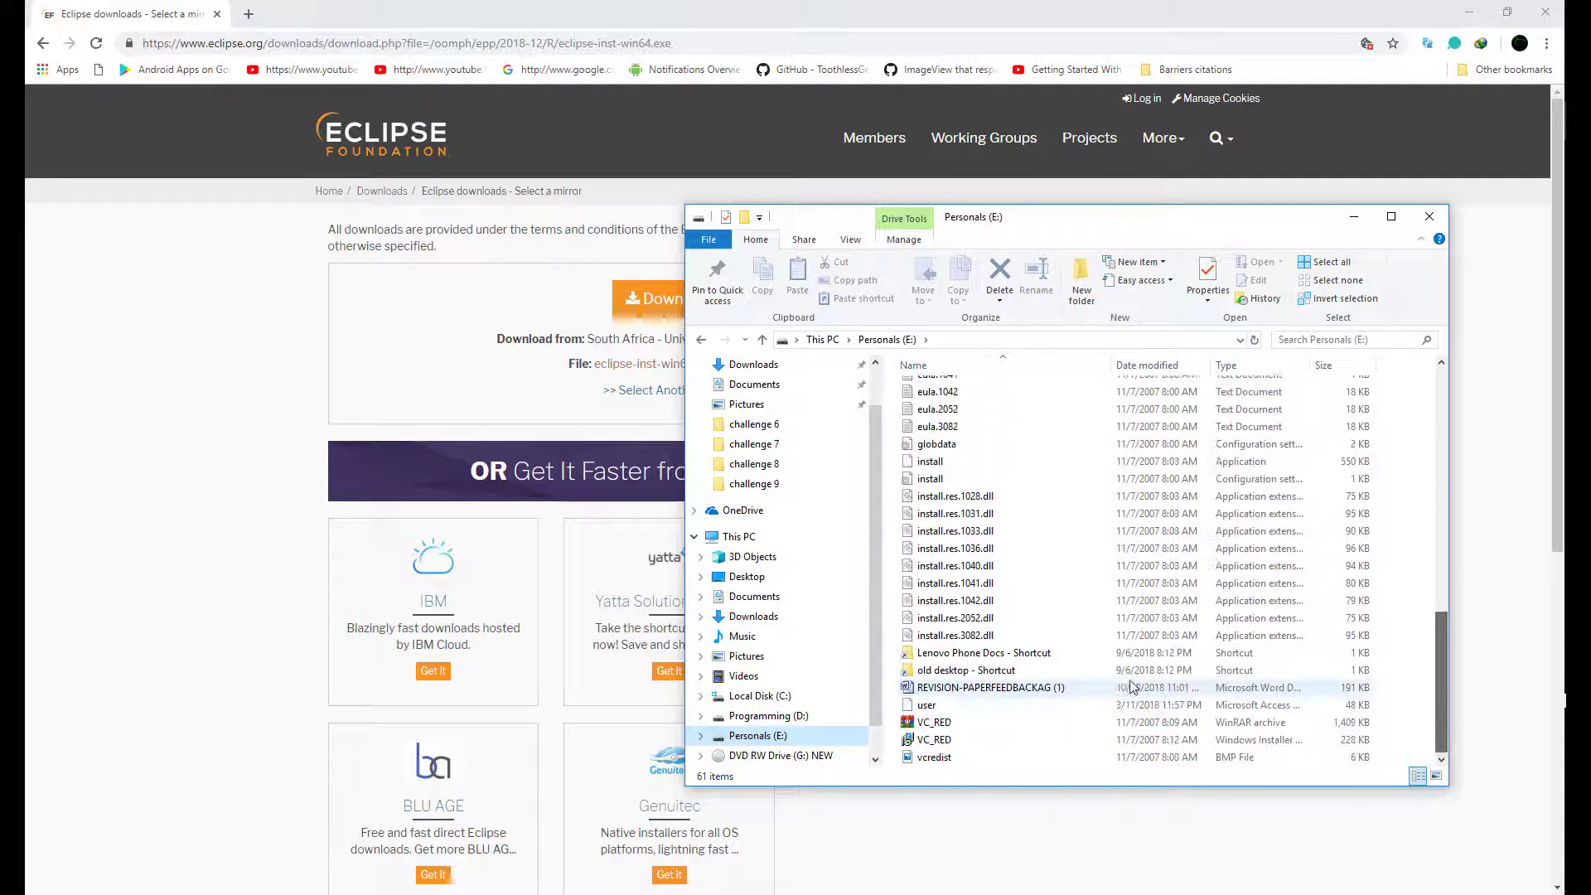
{"action": "left_click", "coordinate": [1443, 367]}
{"action": "scroll", "coordinate": [944, 466], "scroll_direction": "up", "scroll_amount": 4}
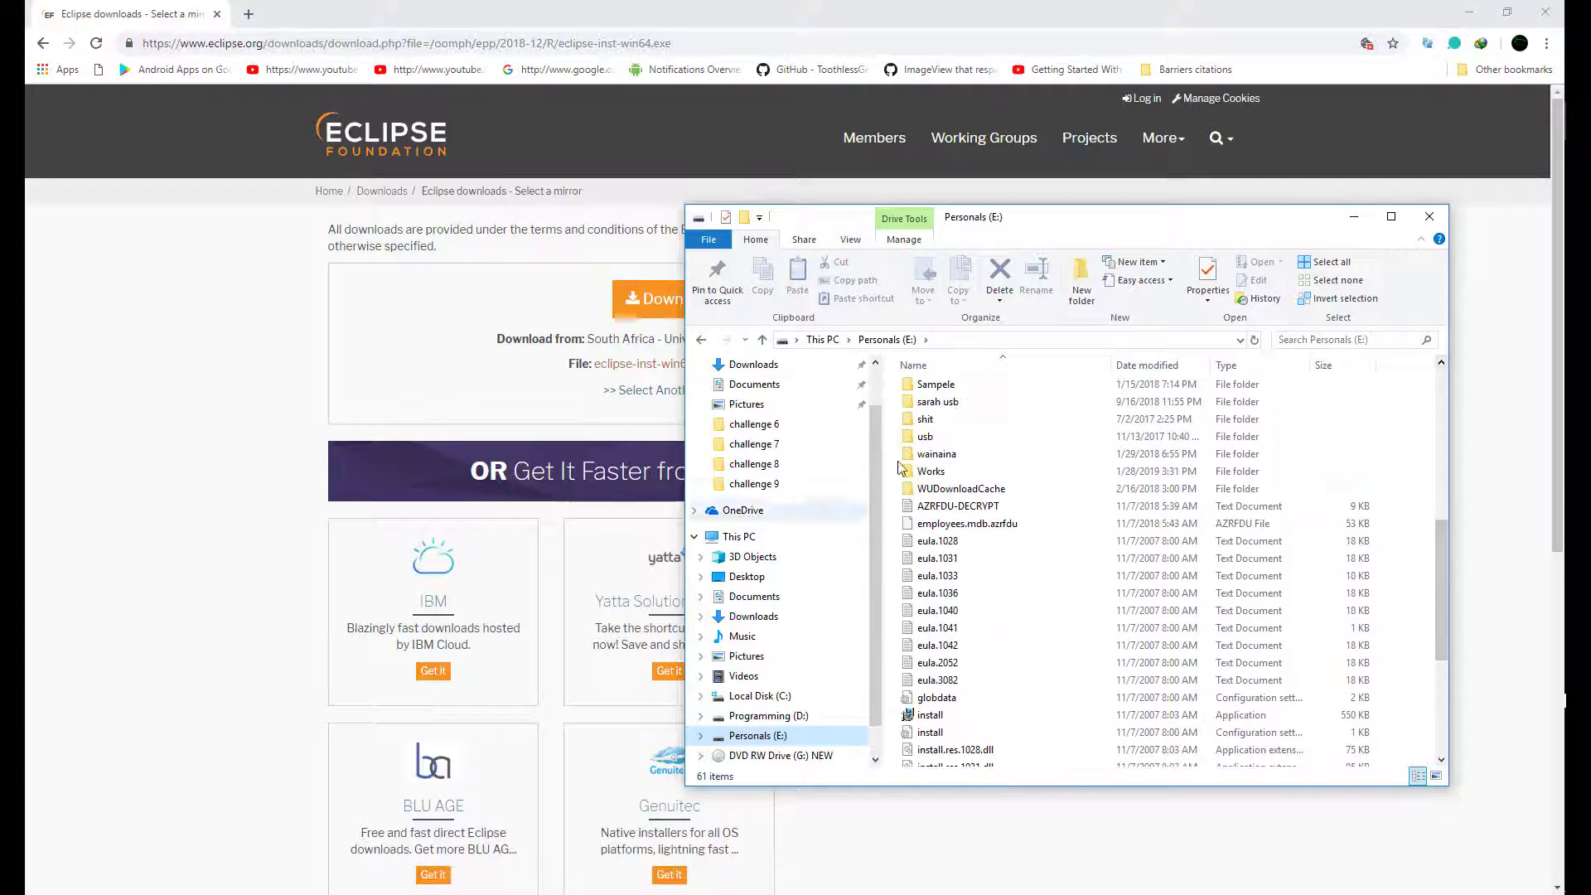
{"action": "left_click", "coordinate": [1442, 364]}
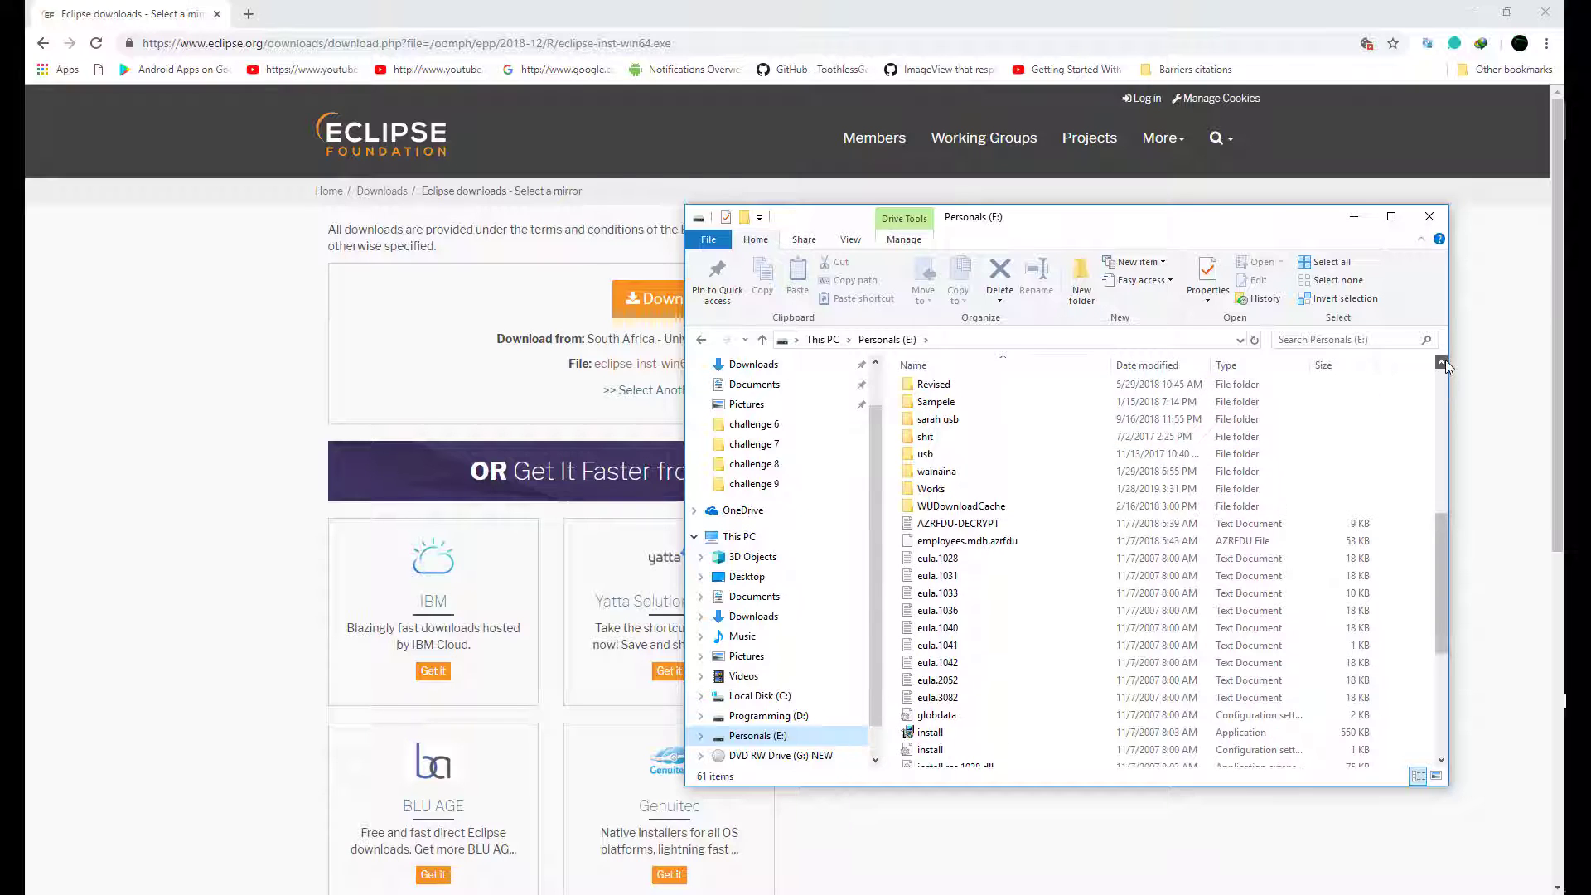
{"action": "left_click", "coordinate": [1442, 364]}
{"action": "left_click", "coordinate": [1445, 361]}
{"action": "left_click", "coordinate": [1446, 361]}
{"action": "left_click", "coordinate": [1445, 361]}
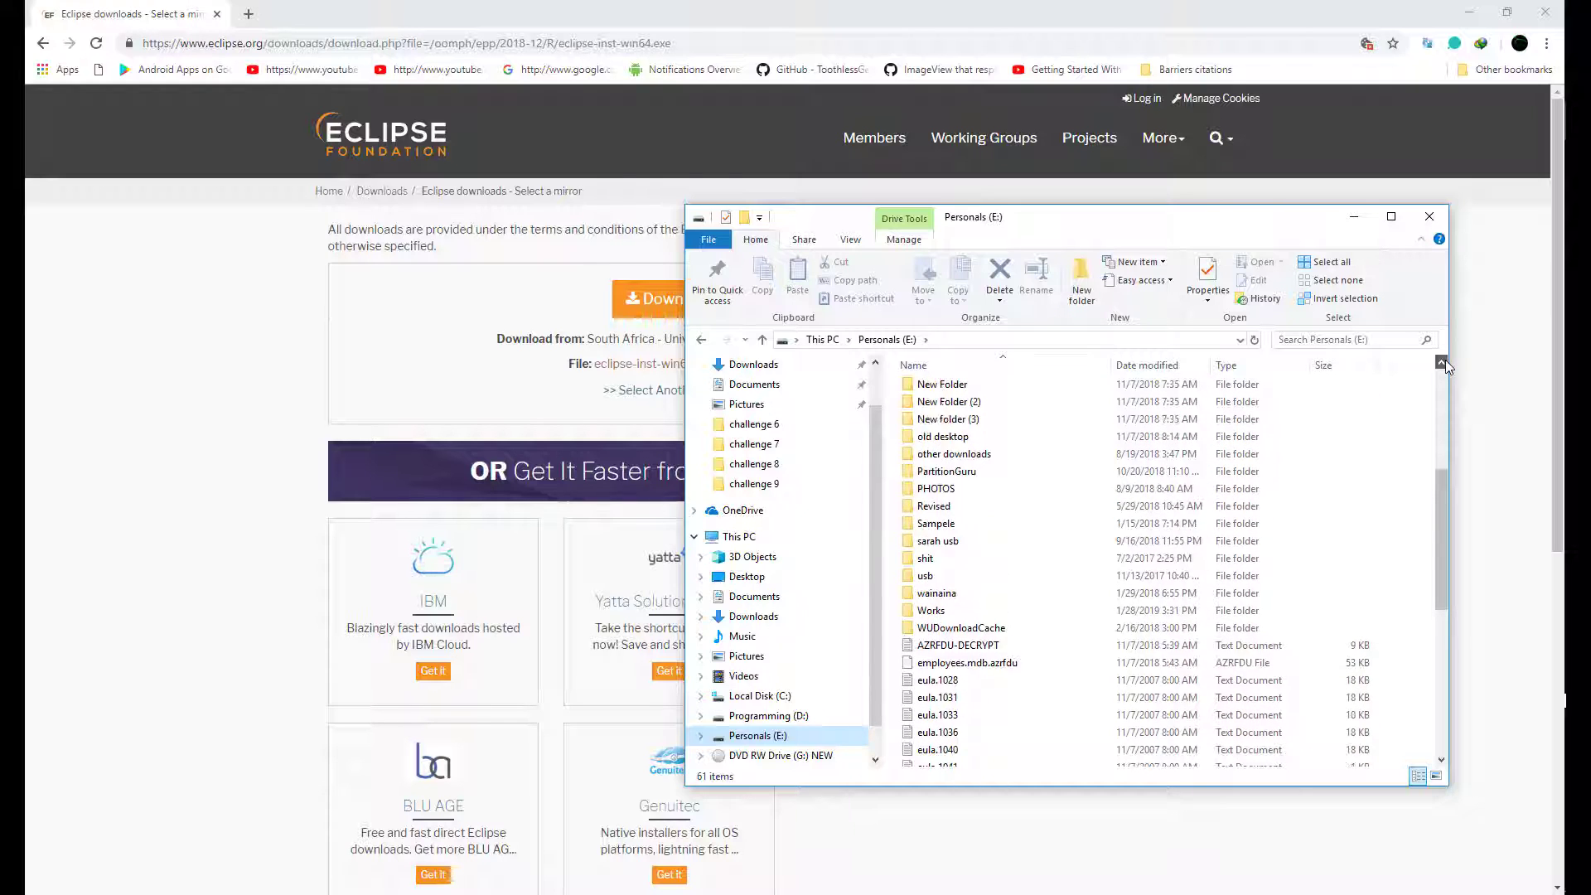
{"action": "left_click", "coordinate": [1446, 361]}
{"action": "left_click", "coordinate": [1442, 363]}
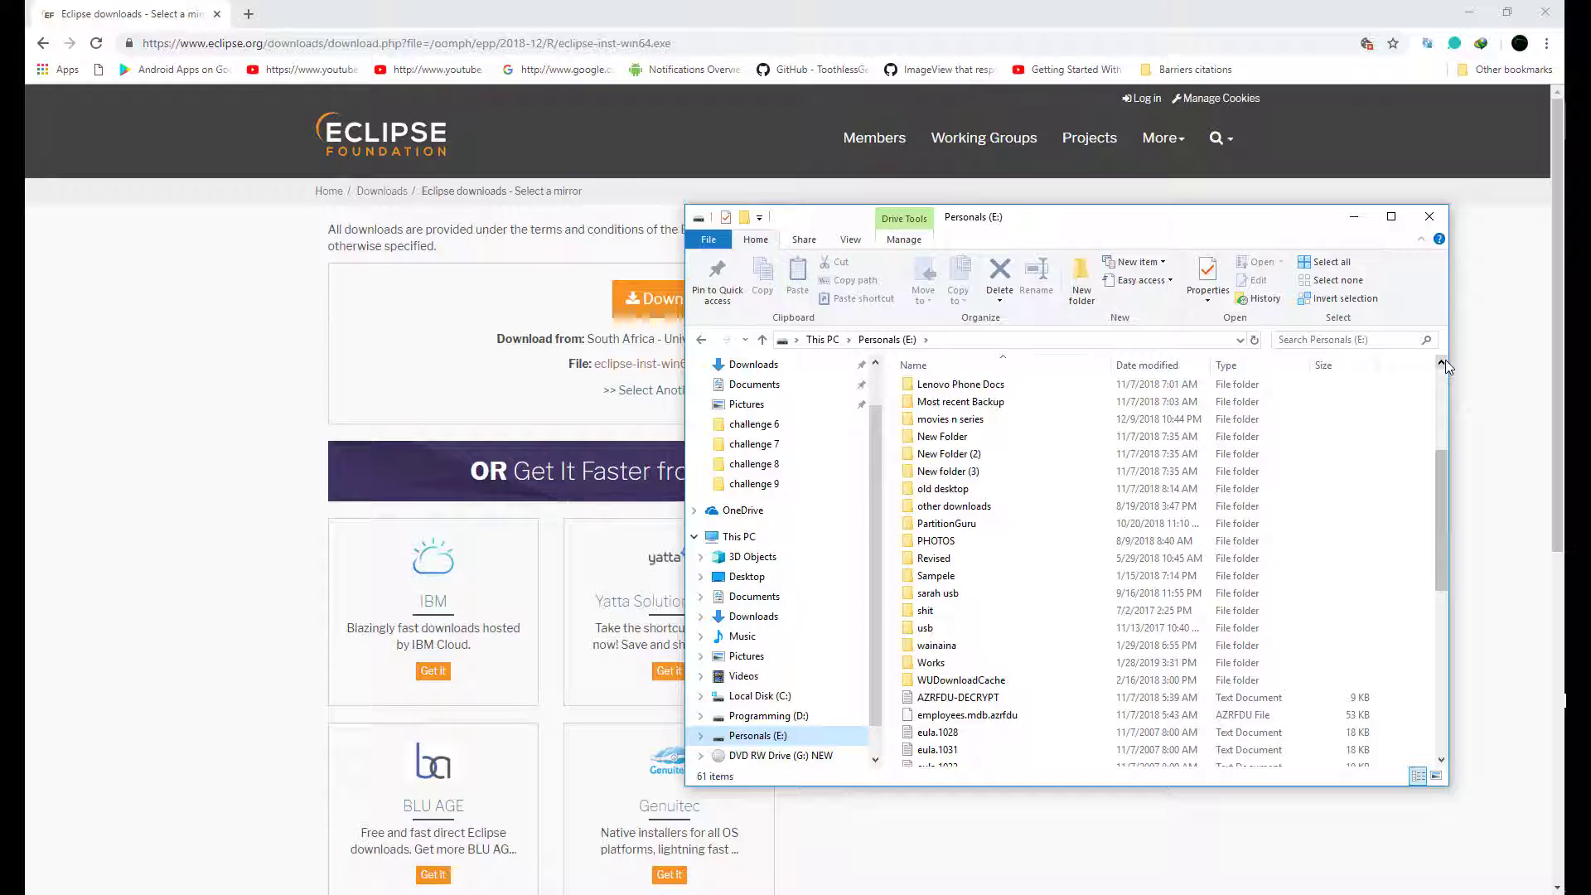
{"action": "left_click", "coordinate": [1442, 363]}
{"action": "left_click", "coordinate": [1442, 363]}
{"action": "left_click", "coordinate": [1443, 363]}
{"action": "left_click", "coordinate": [1444, 363]}
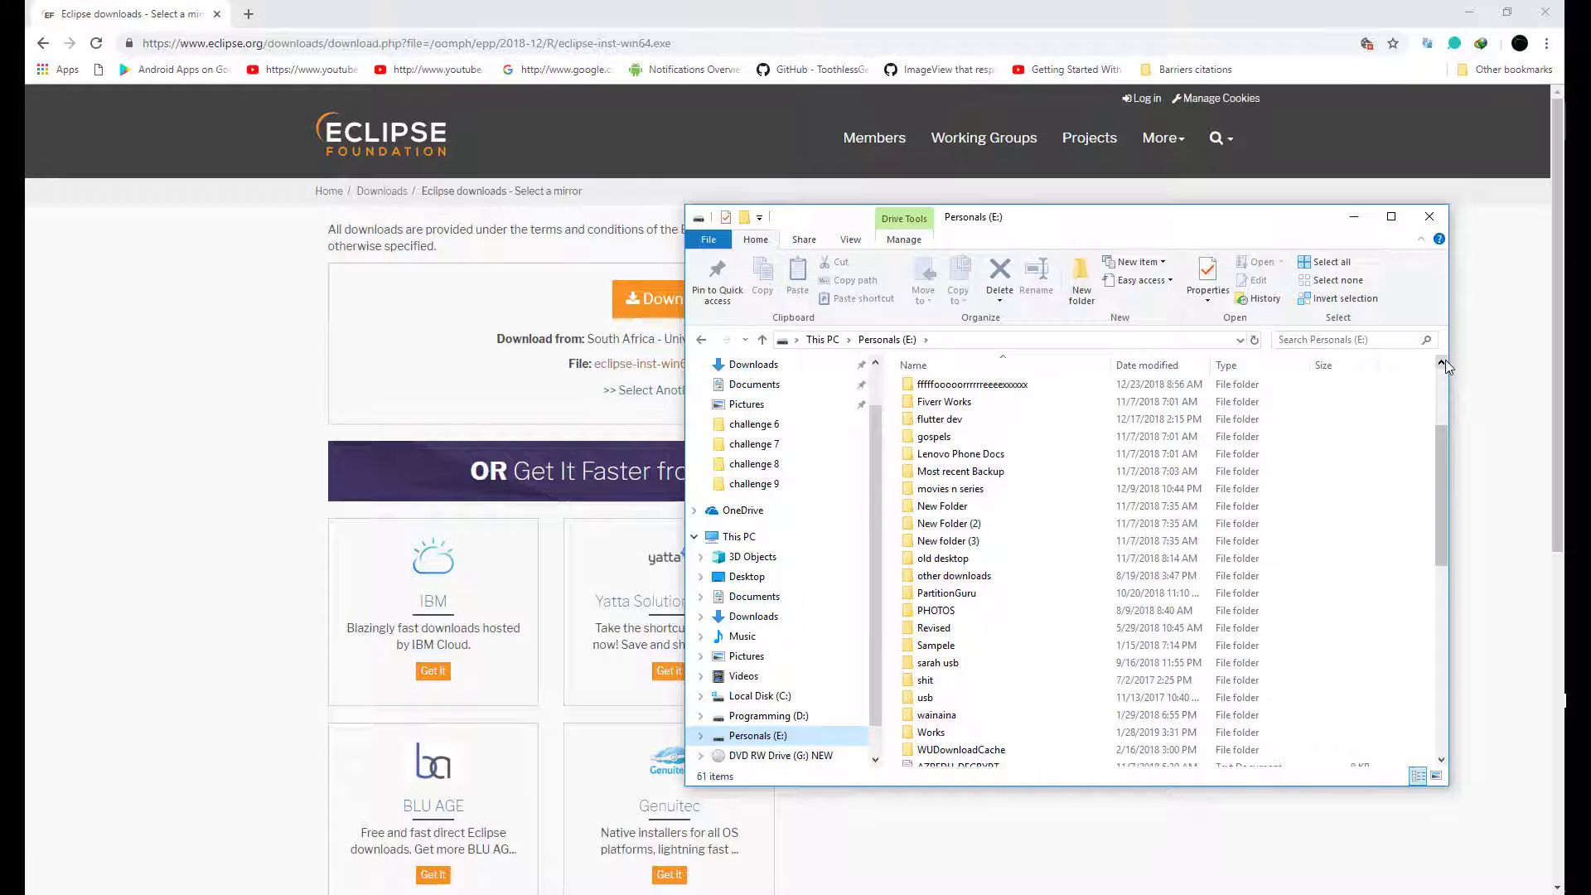
{"action": "left_click", "coordinate": [1429, 217]}
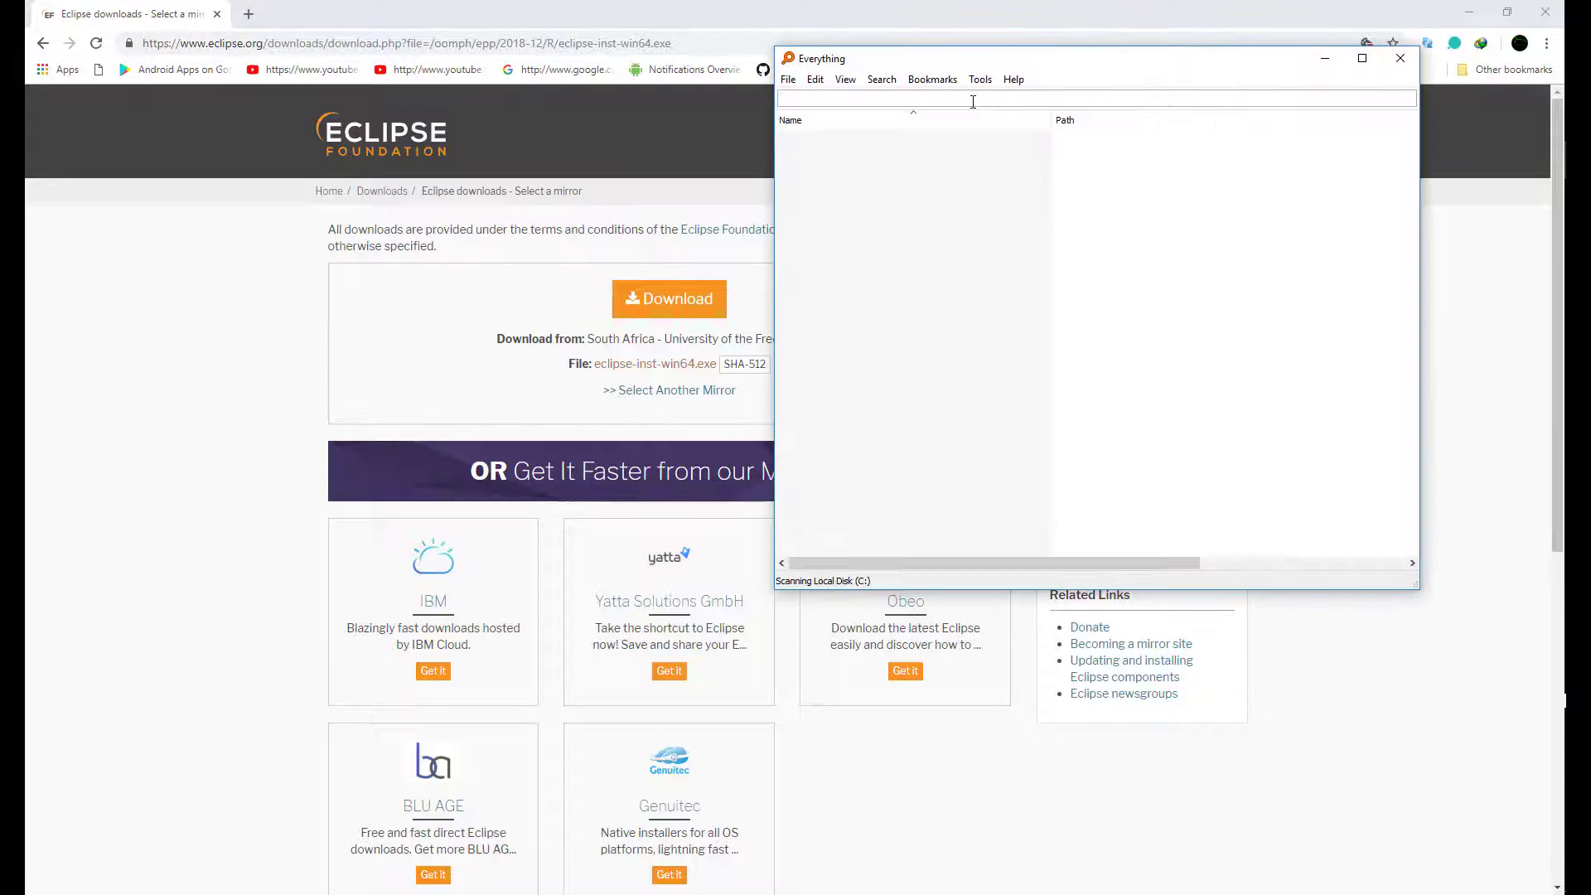
Step: Search for "eclipse" in Everything, and minimize its window
{"action": "type", "text": "ec"}
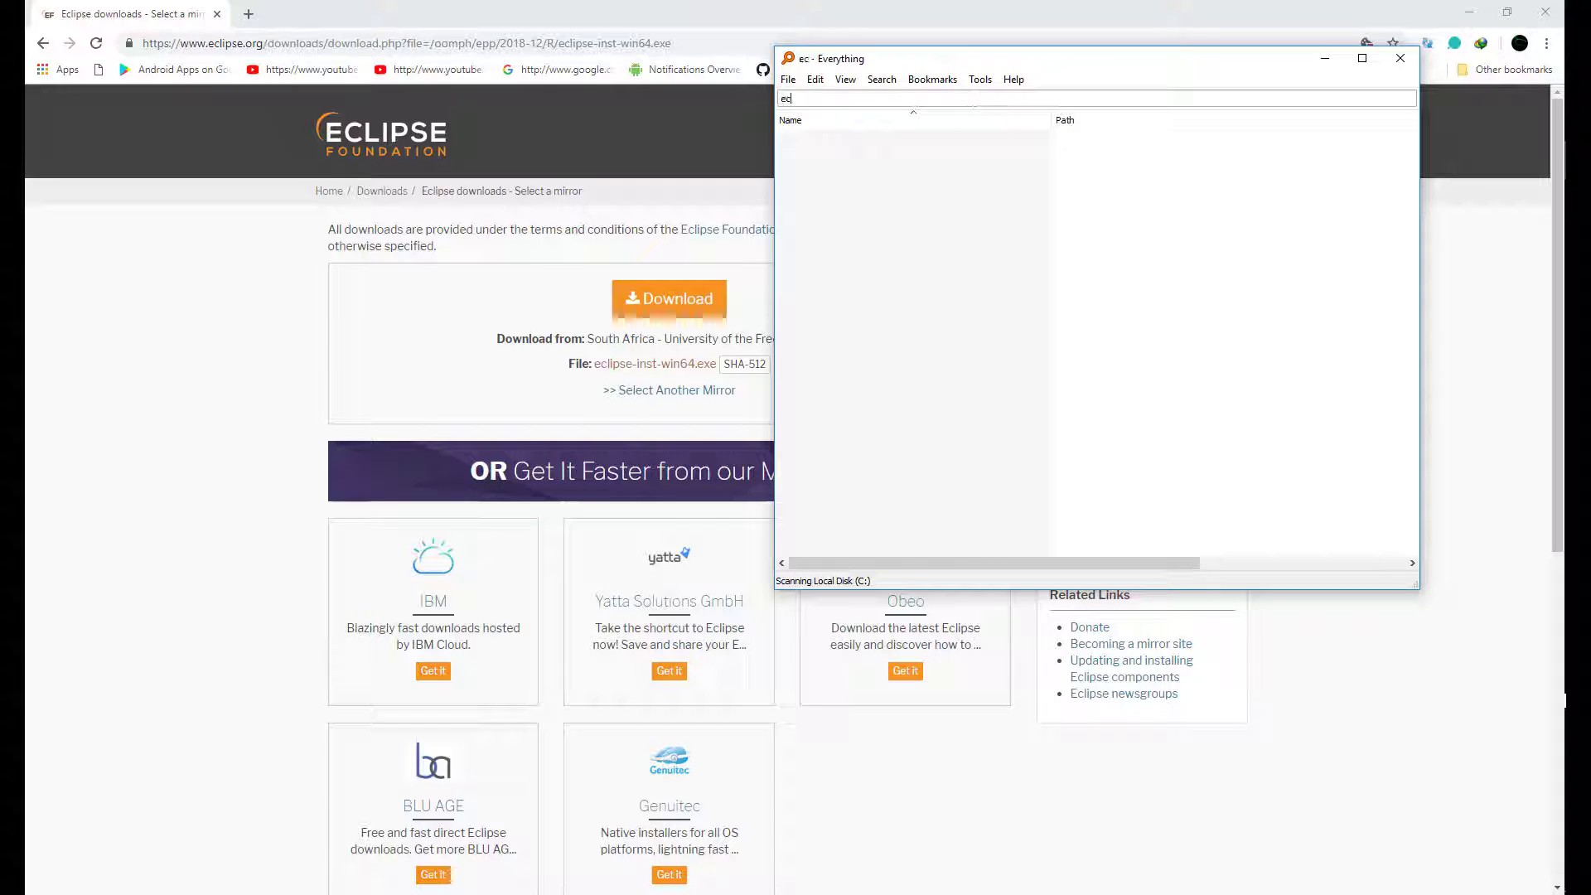
{"action": "type", "text": "li"}
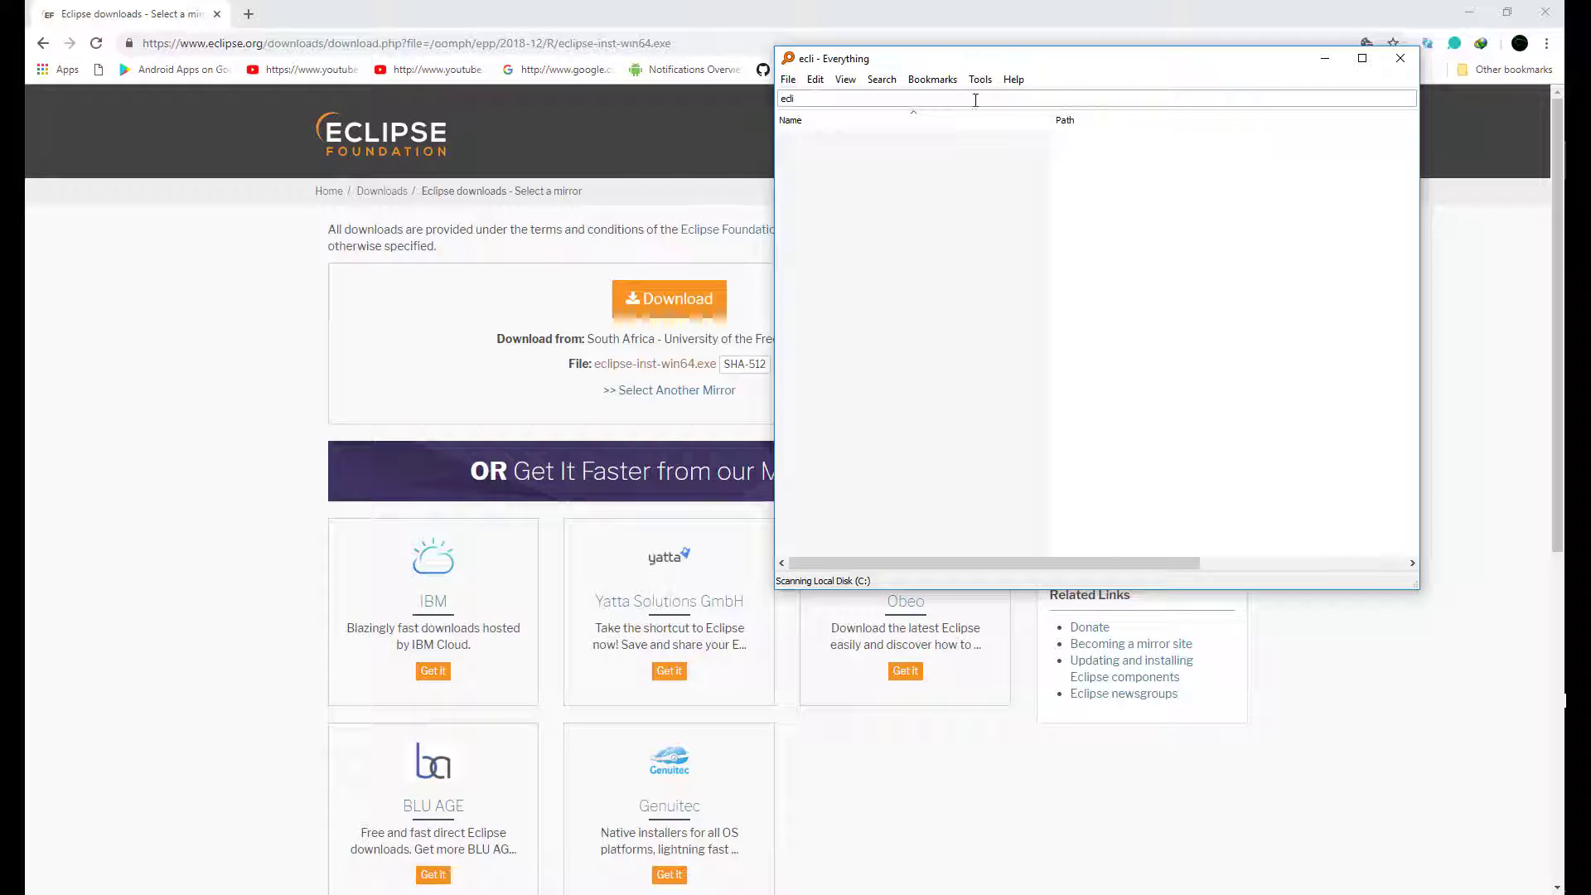
{"action": "type", "text": "pse"}
{"action": "left_click", "coordinate": [1328, 63]}
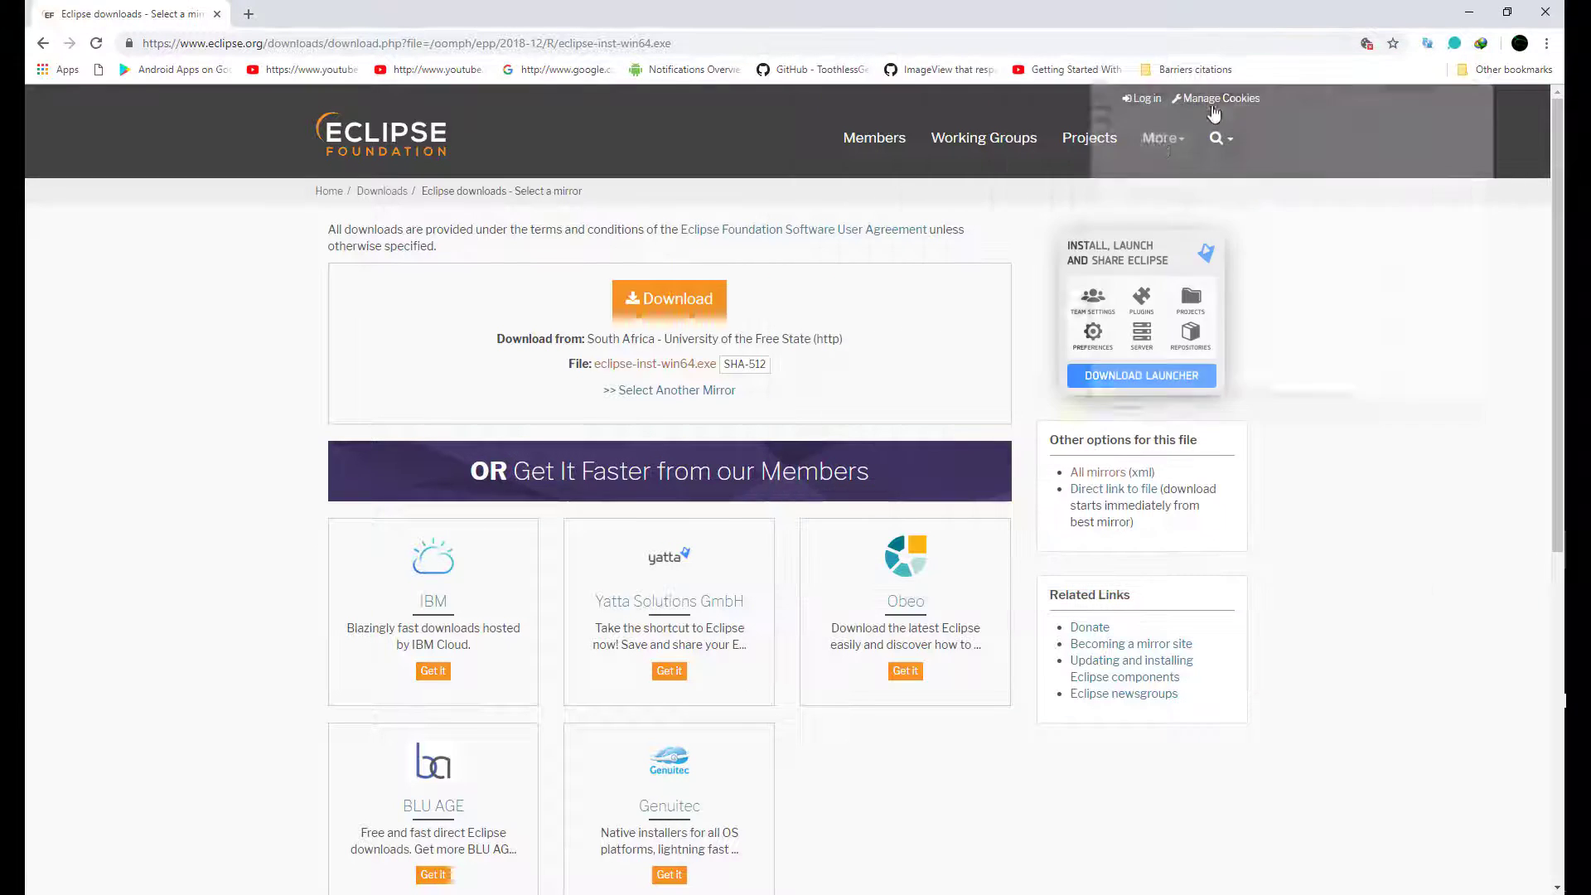
Step: In File Explorer, search the Personals (E:) drive for "up", select the UPDEGREE result and leave the search results
{"action": "key", "text": "super+e"}
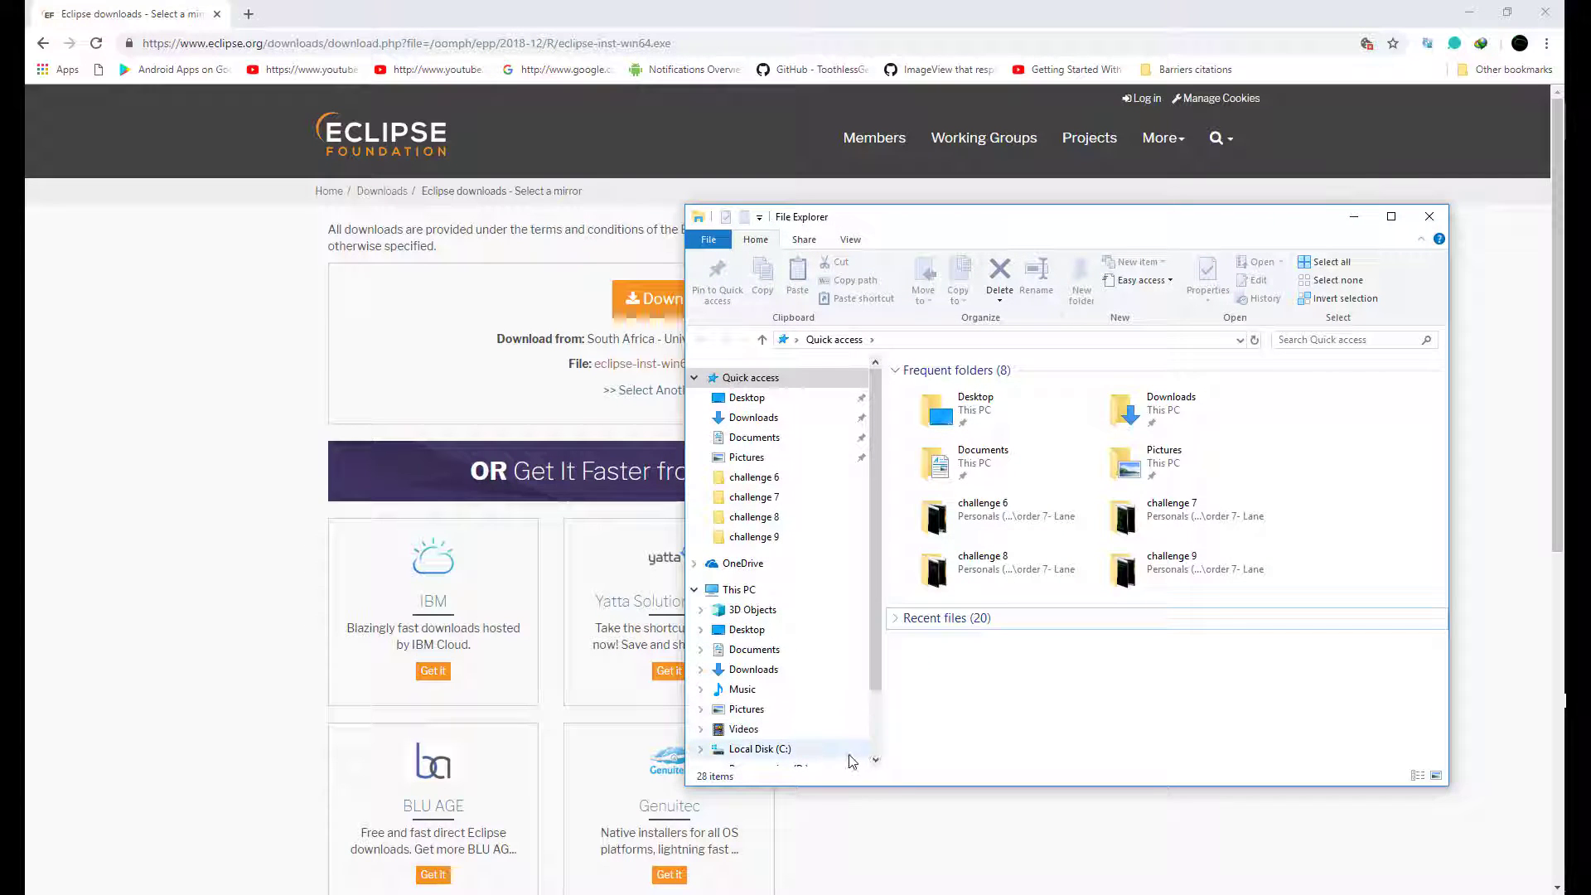
{"action": "left_click", "coordinate": [875, 759]}
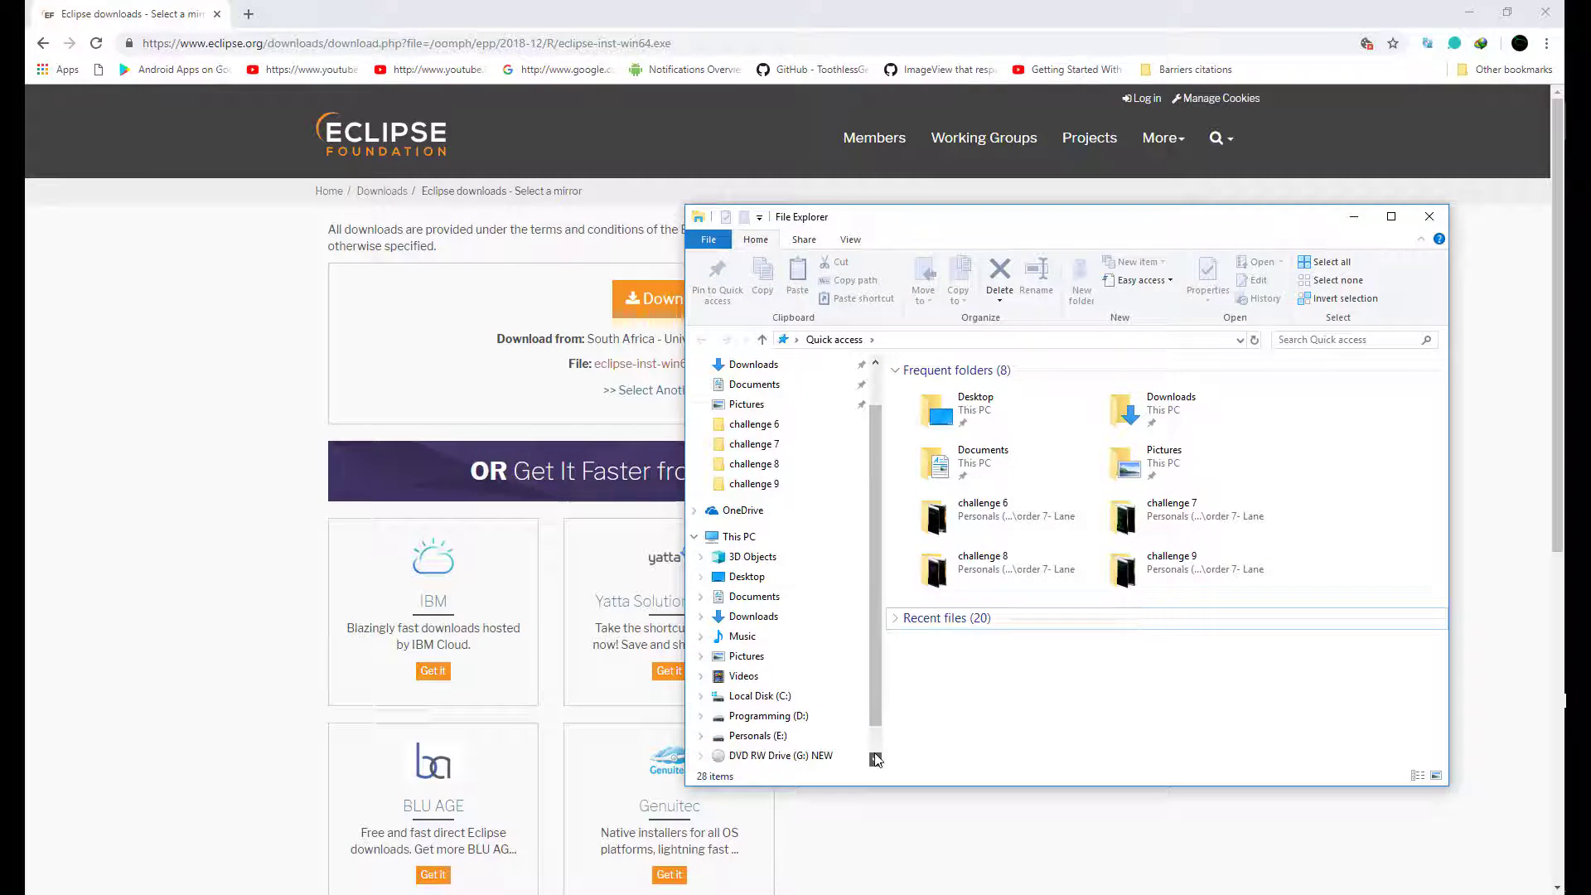
{"action": "left_click", "coordinate": [758, 735]}
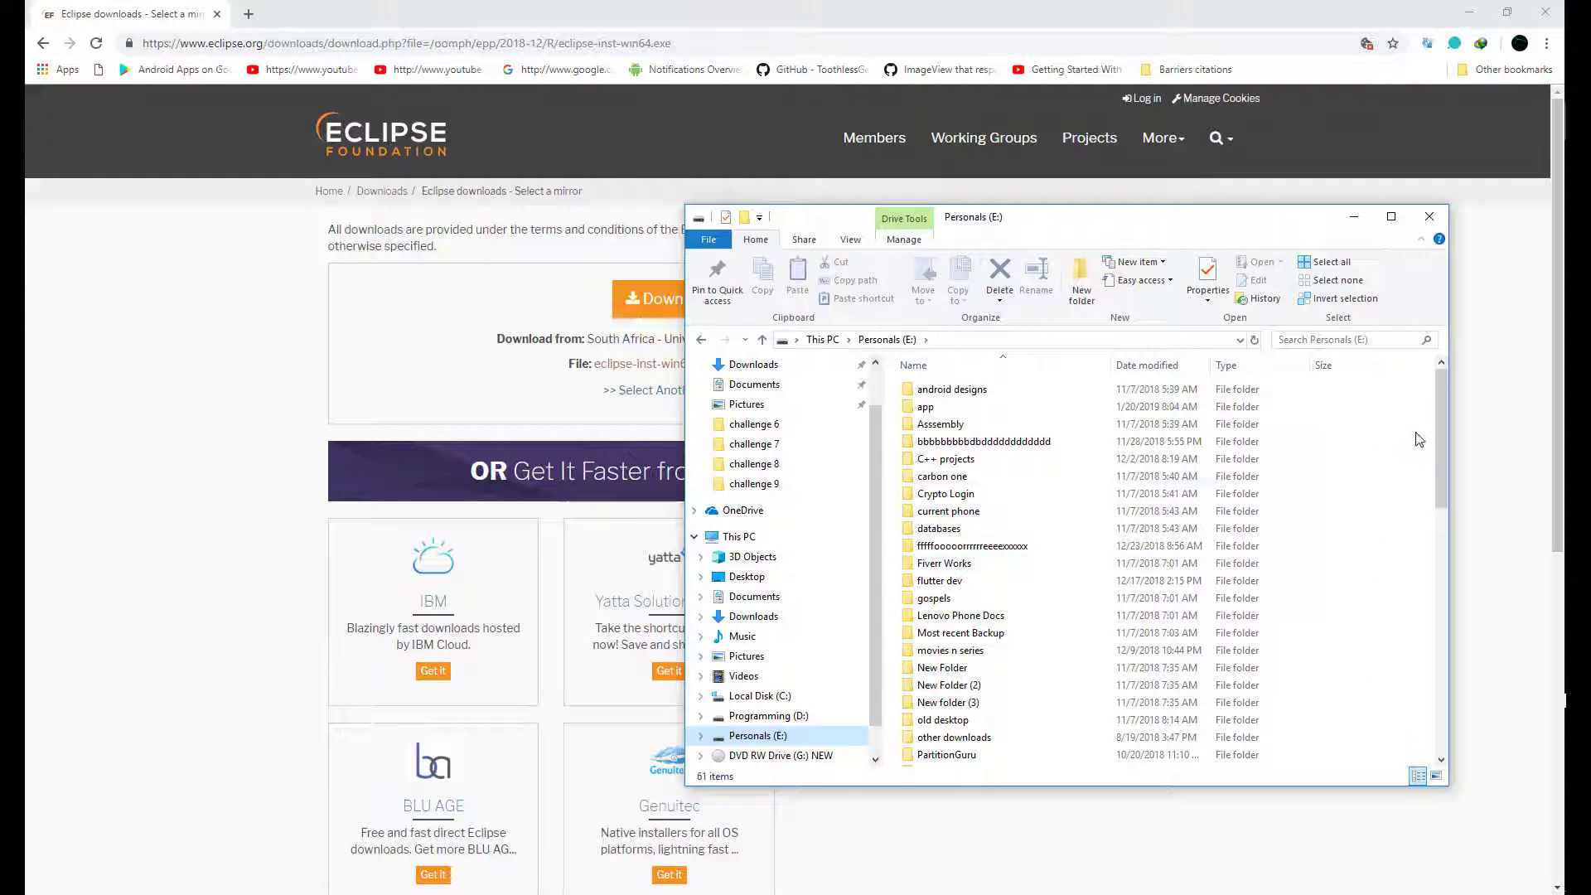
{"action": "left_click_drag", "start_coordinate": [1439, 415], "coordinate": [1434, 445]}
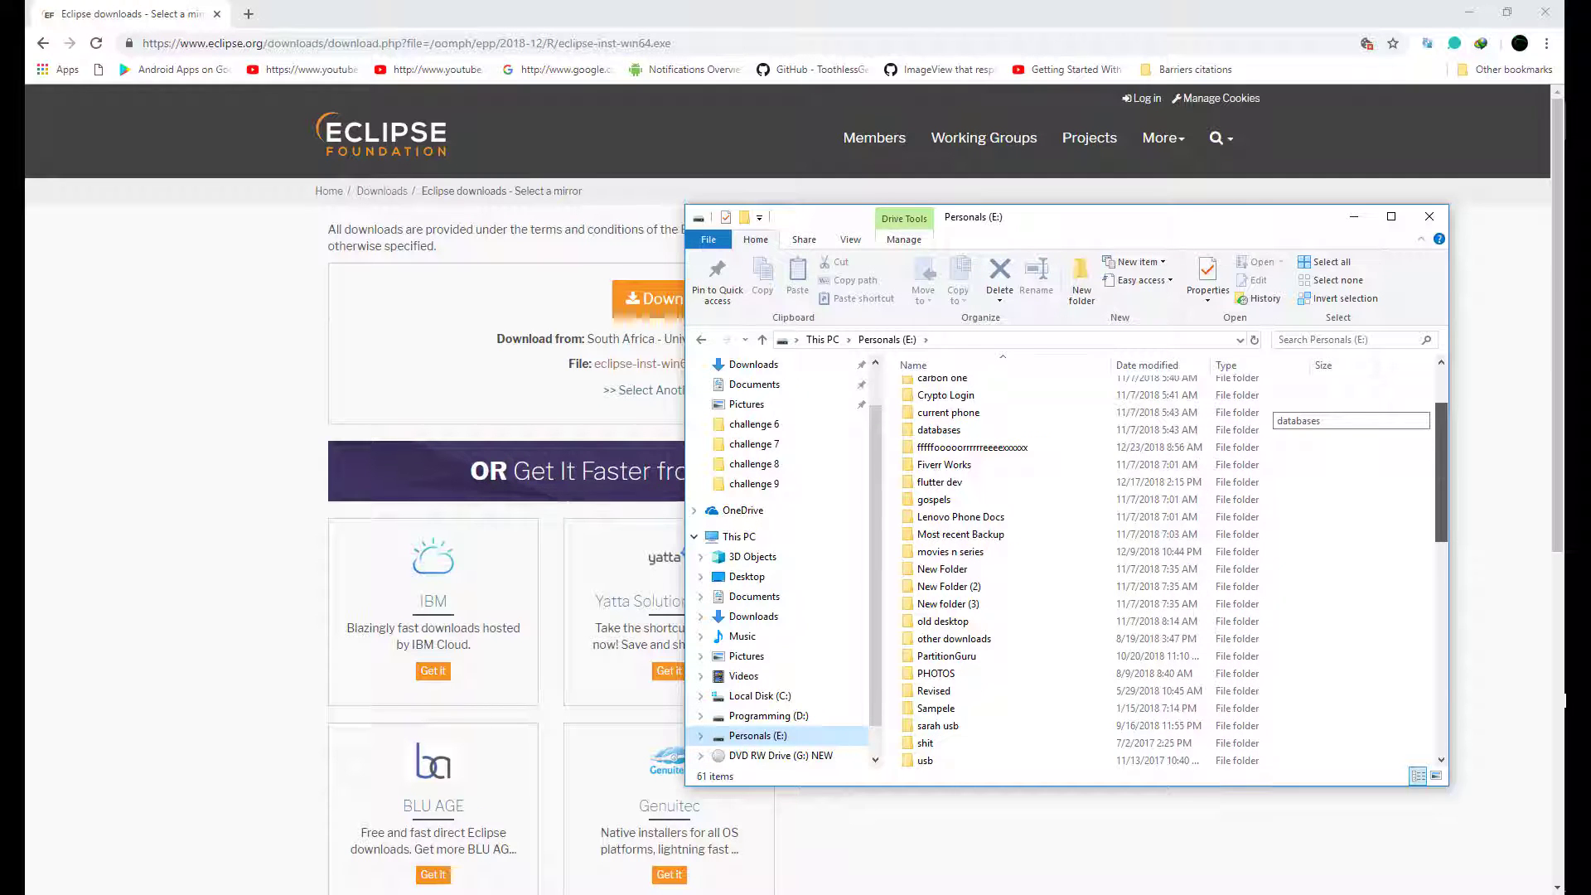
{"action": "left_click_drag", "start_coordinate": [1434, 446], "coordinate": [1434, 411]}
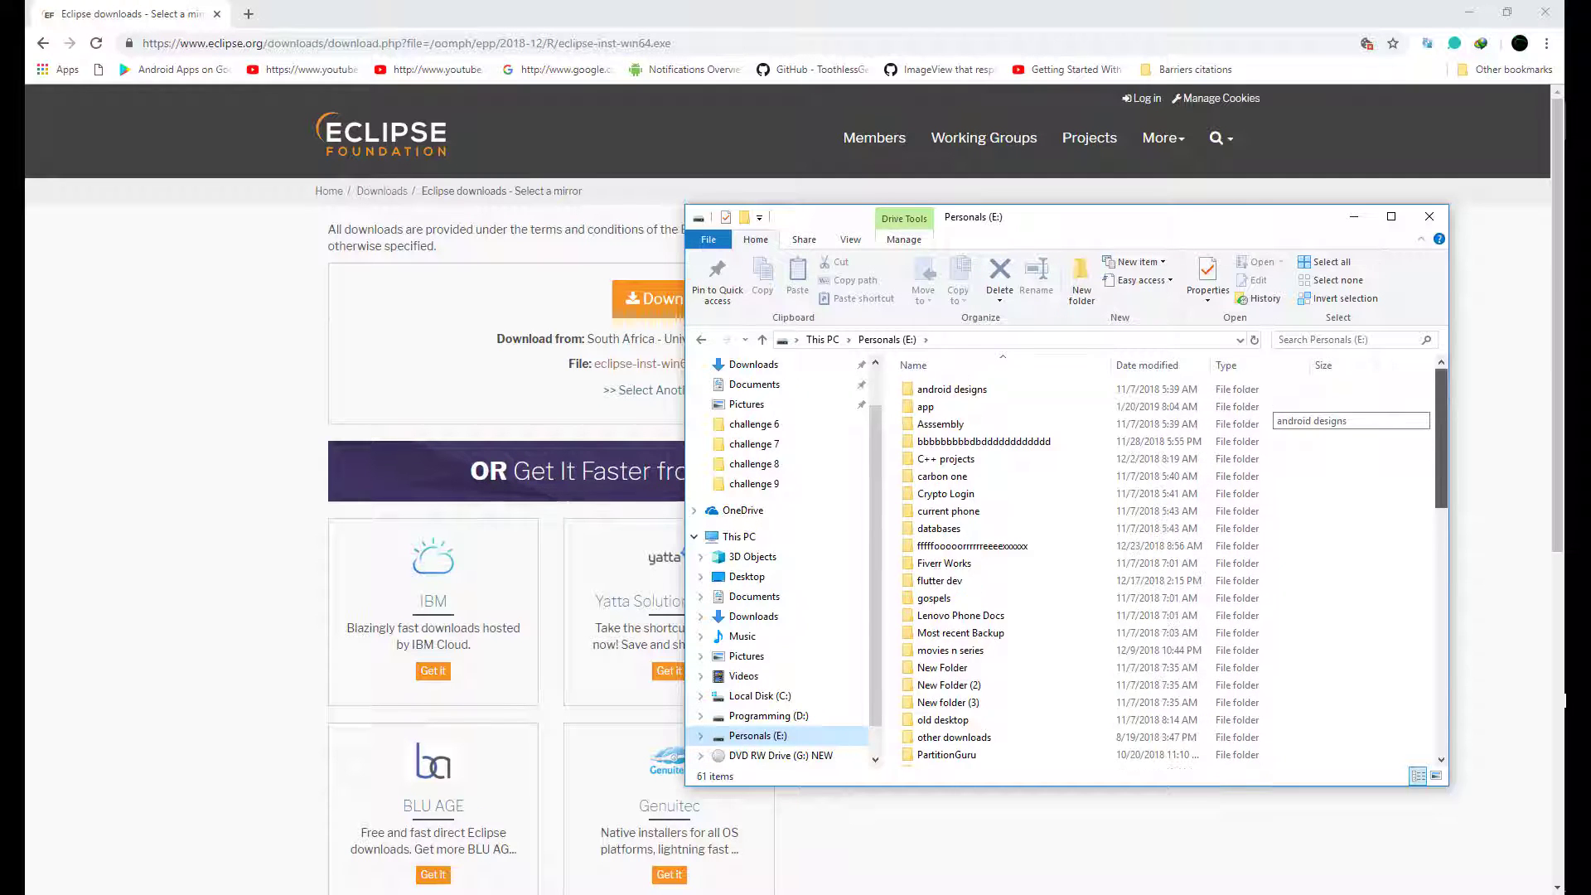
{"action": "left_click", "coordinate": [1318, 339]}
{"action": "type", "text": "up"}
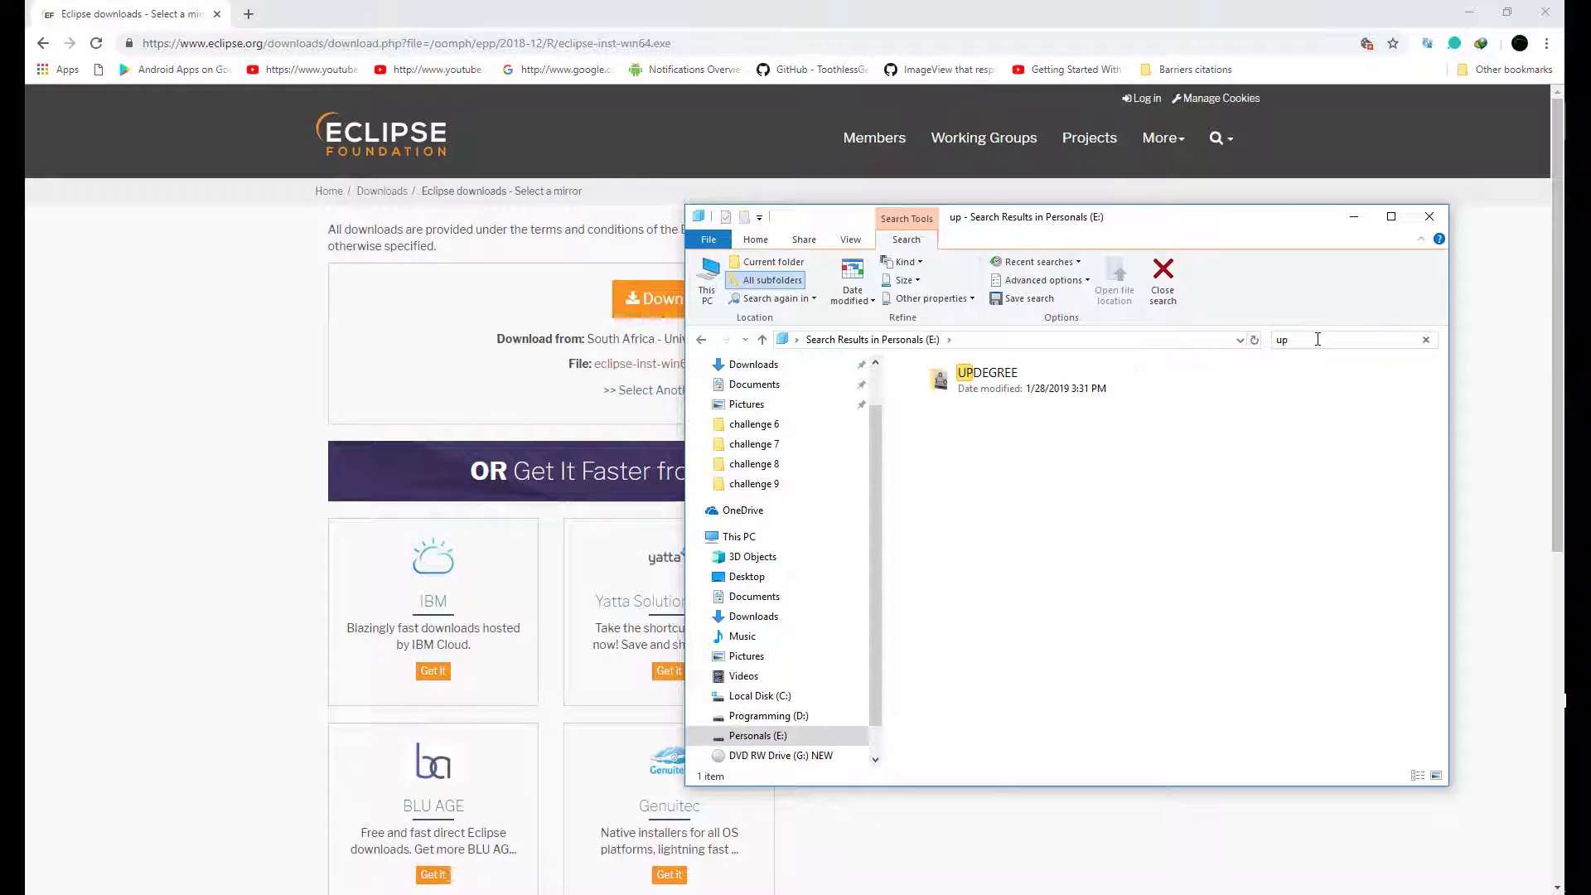
{"action": "left_click", "coordinate": [1028, 388]}
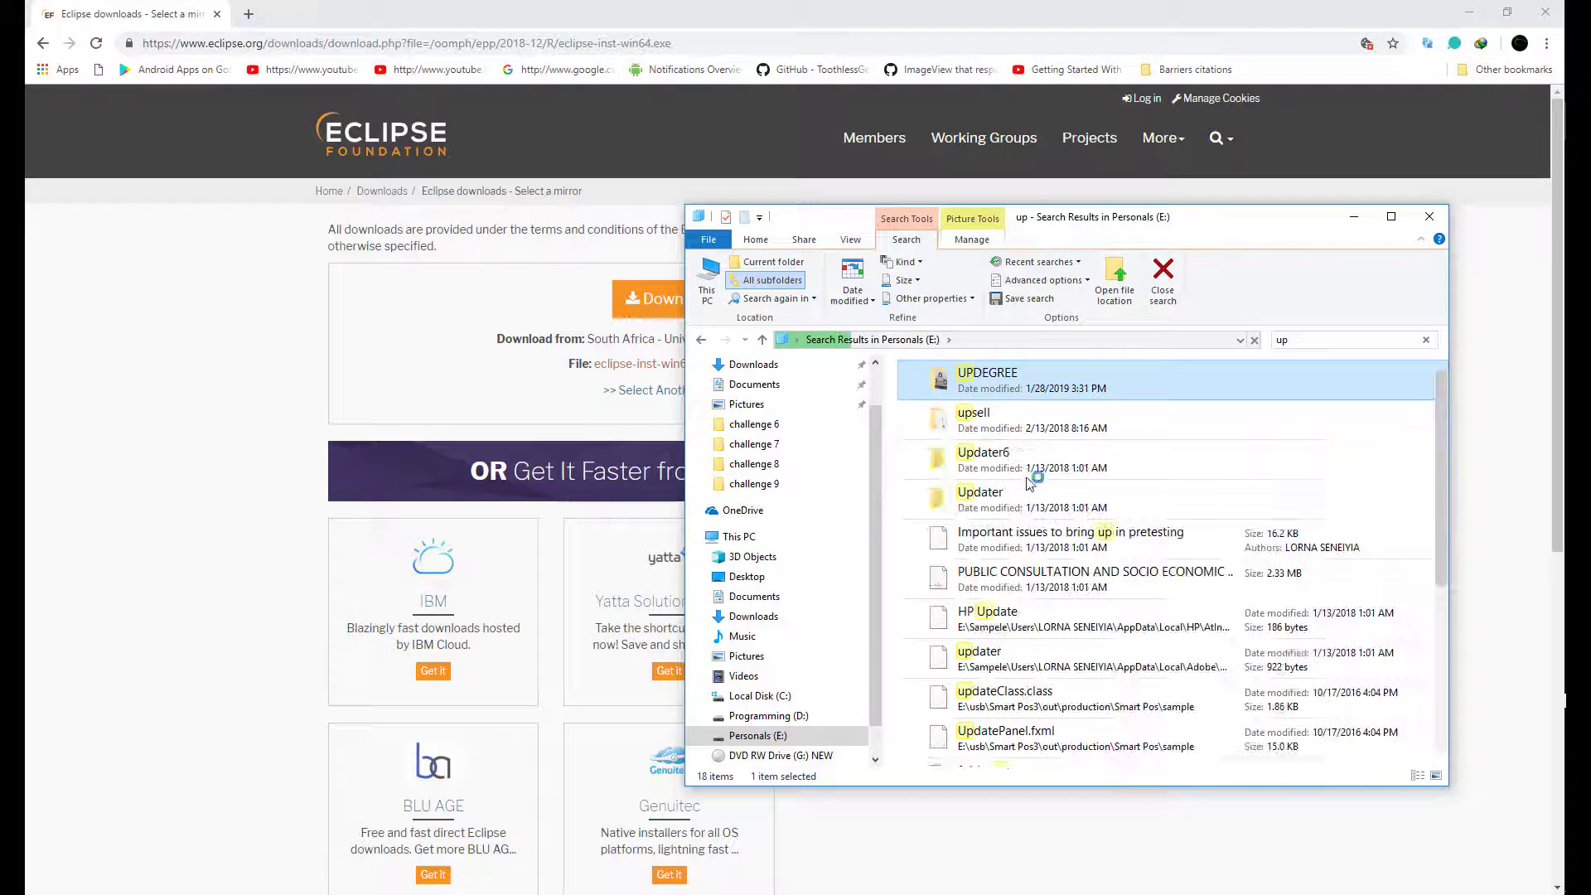
{"action": "key", "text": "alt+Left"}
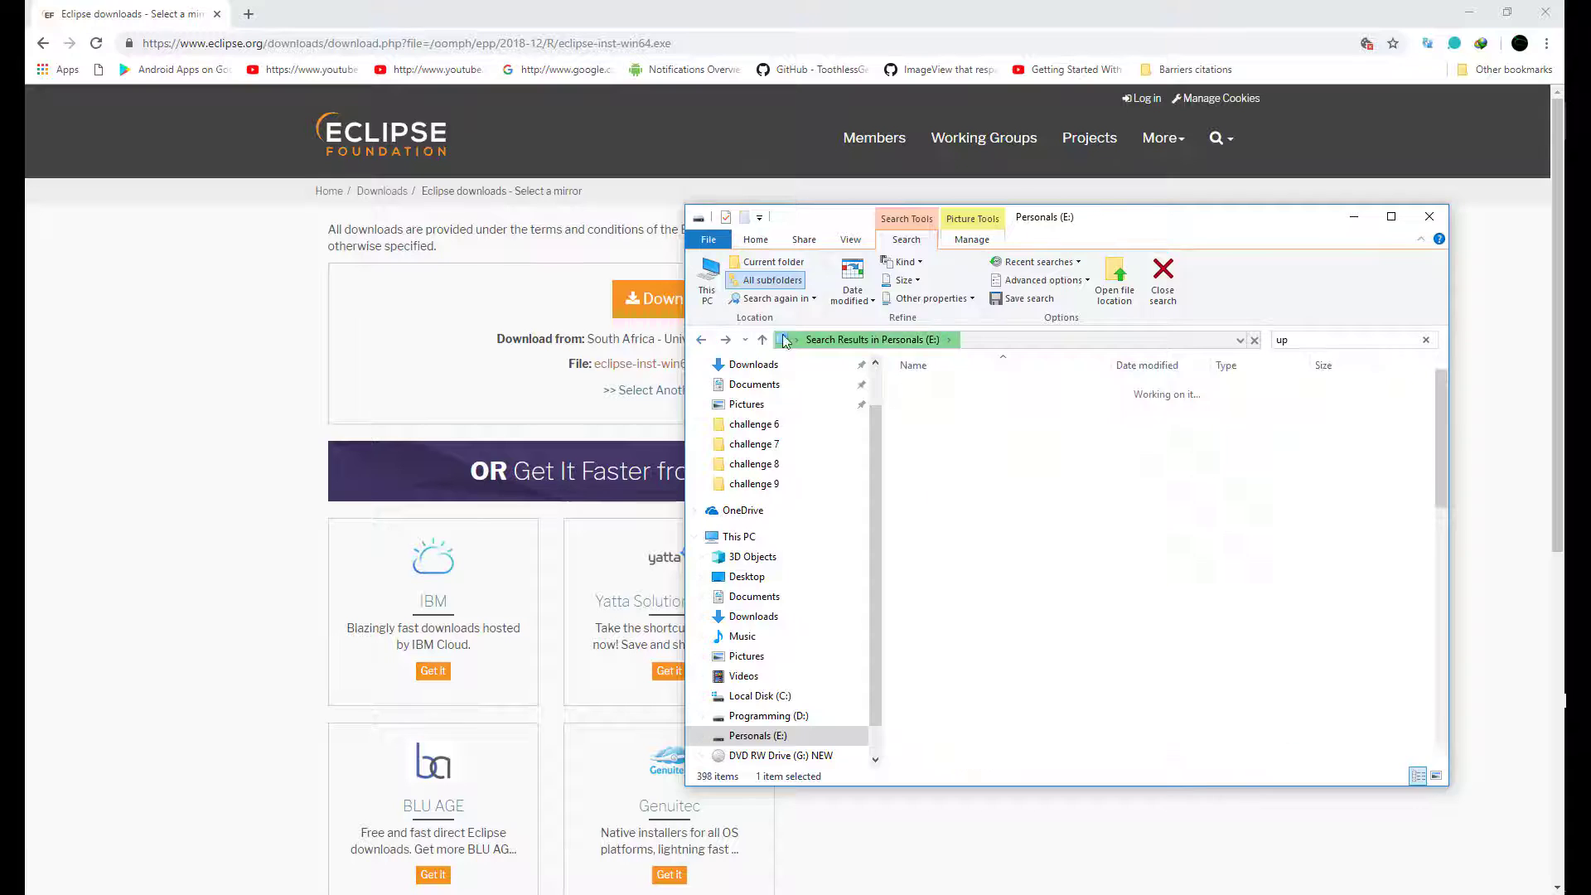
Step: Open the Programs folder inside Downloads to locate the Eclipse installer
{"action": "left_click", "coordinate": [832, 364]}
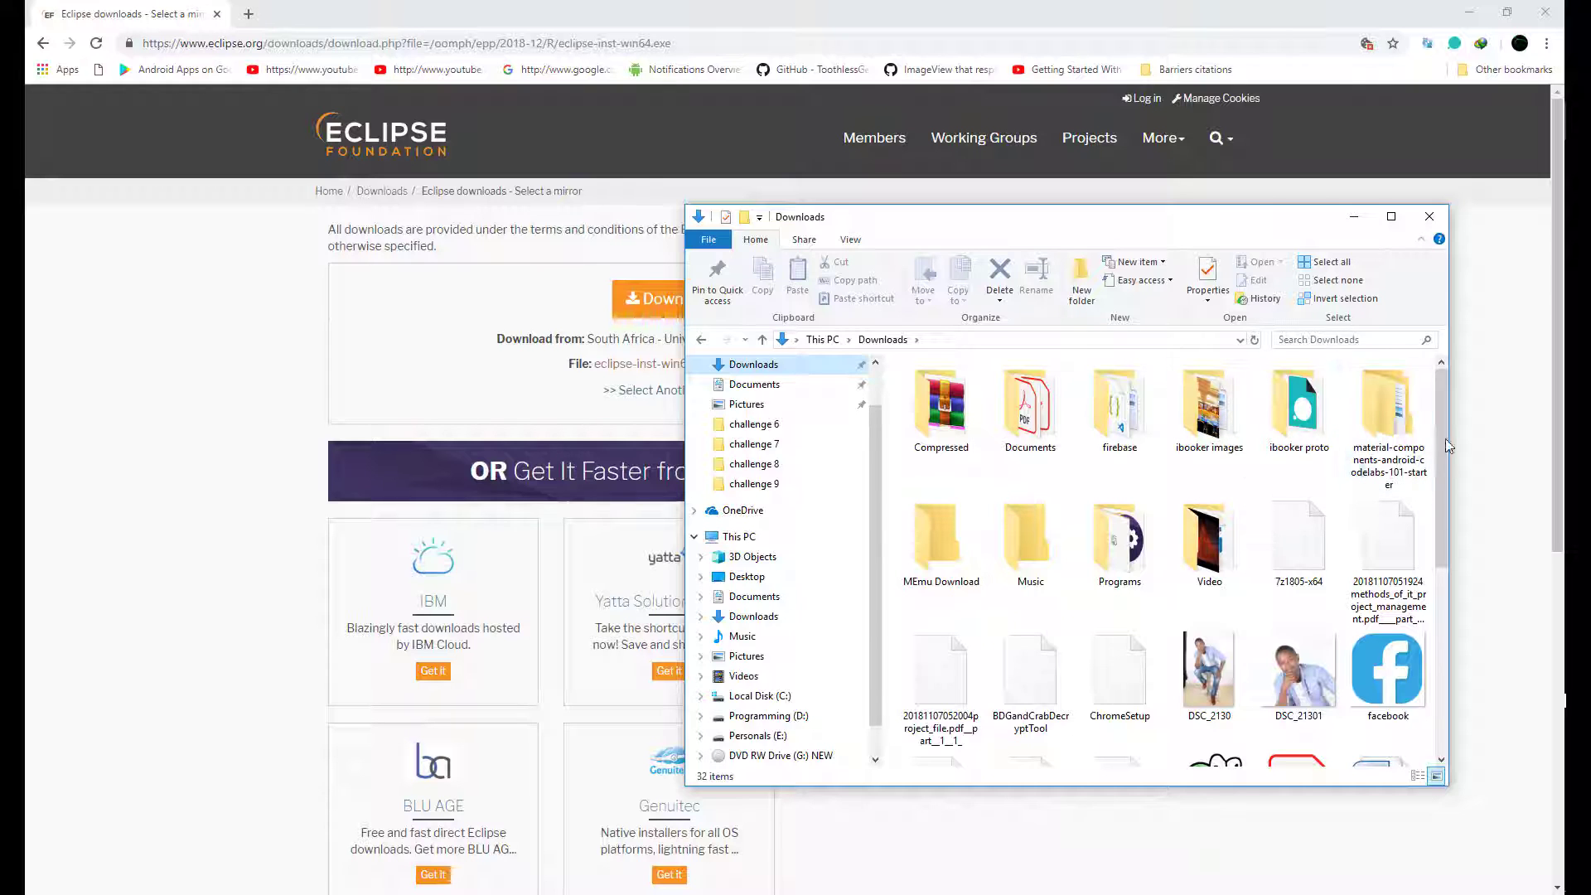
{"action": "double_click", "coordinate": [1123, 539]}
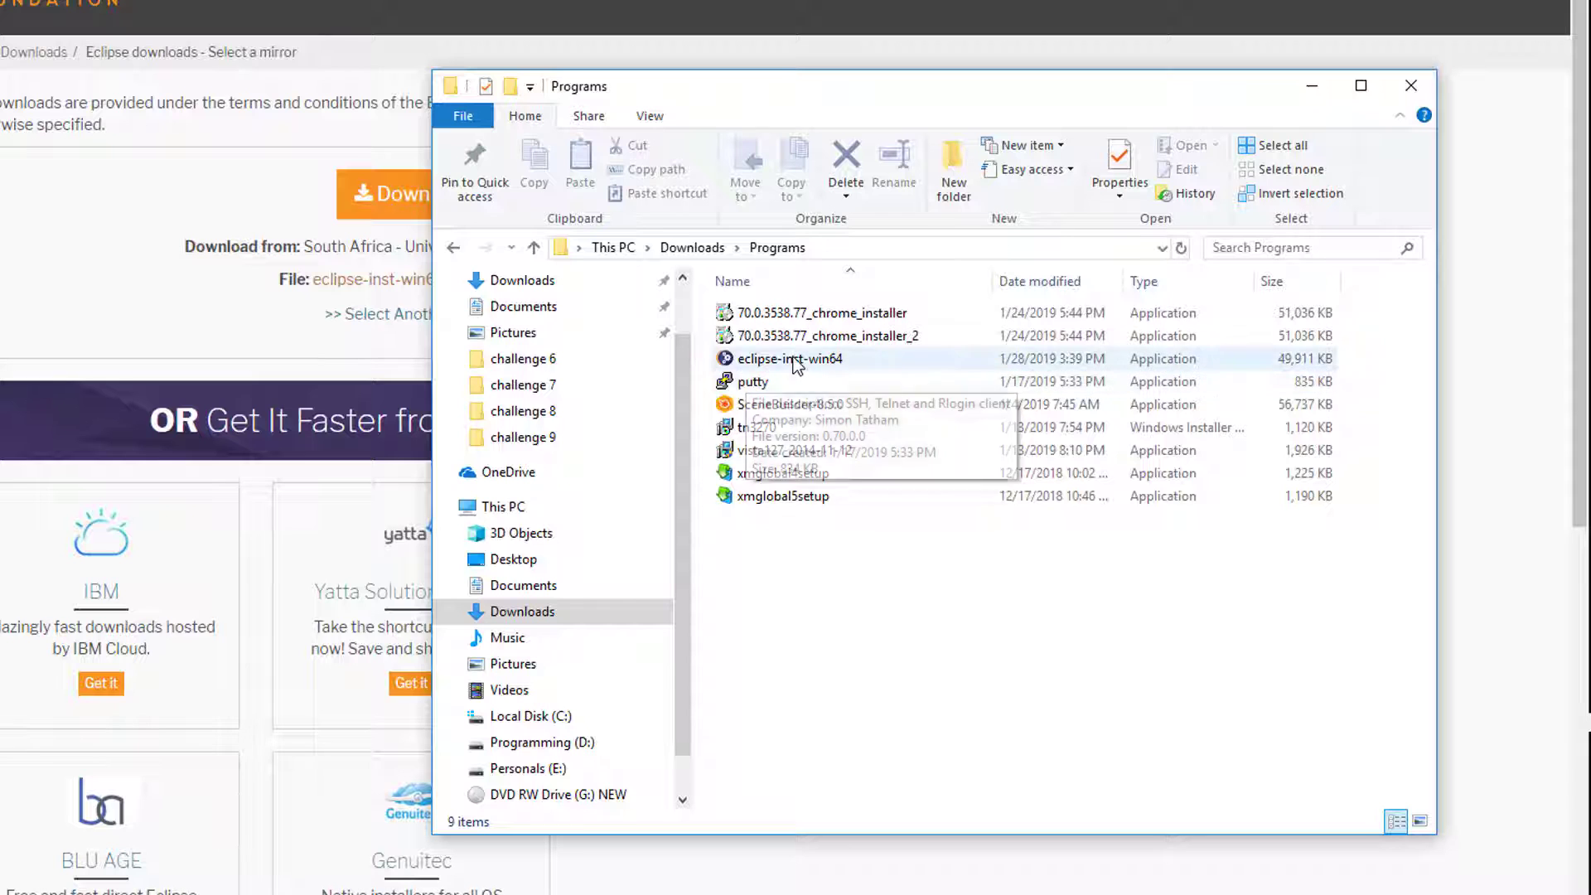
Step: Run the eclipse-inst-win64 installer, review the installation options for Eclipse IDE for Java Developers, and close it without installing
{"action": "left_click_drag", "start_coordinate": [1176, 96], "coordinate": [699, 71]}
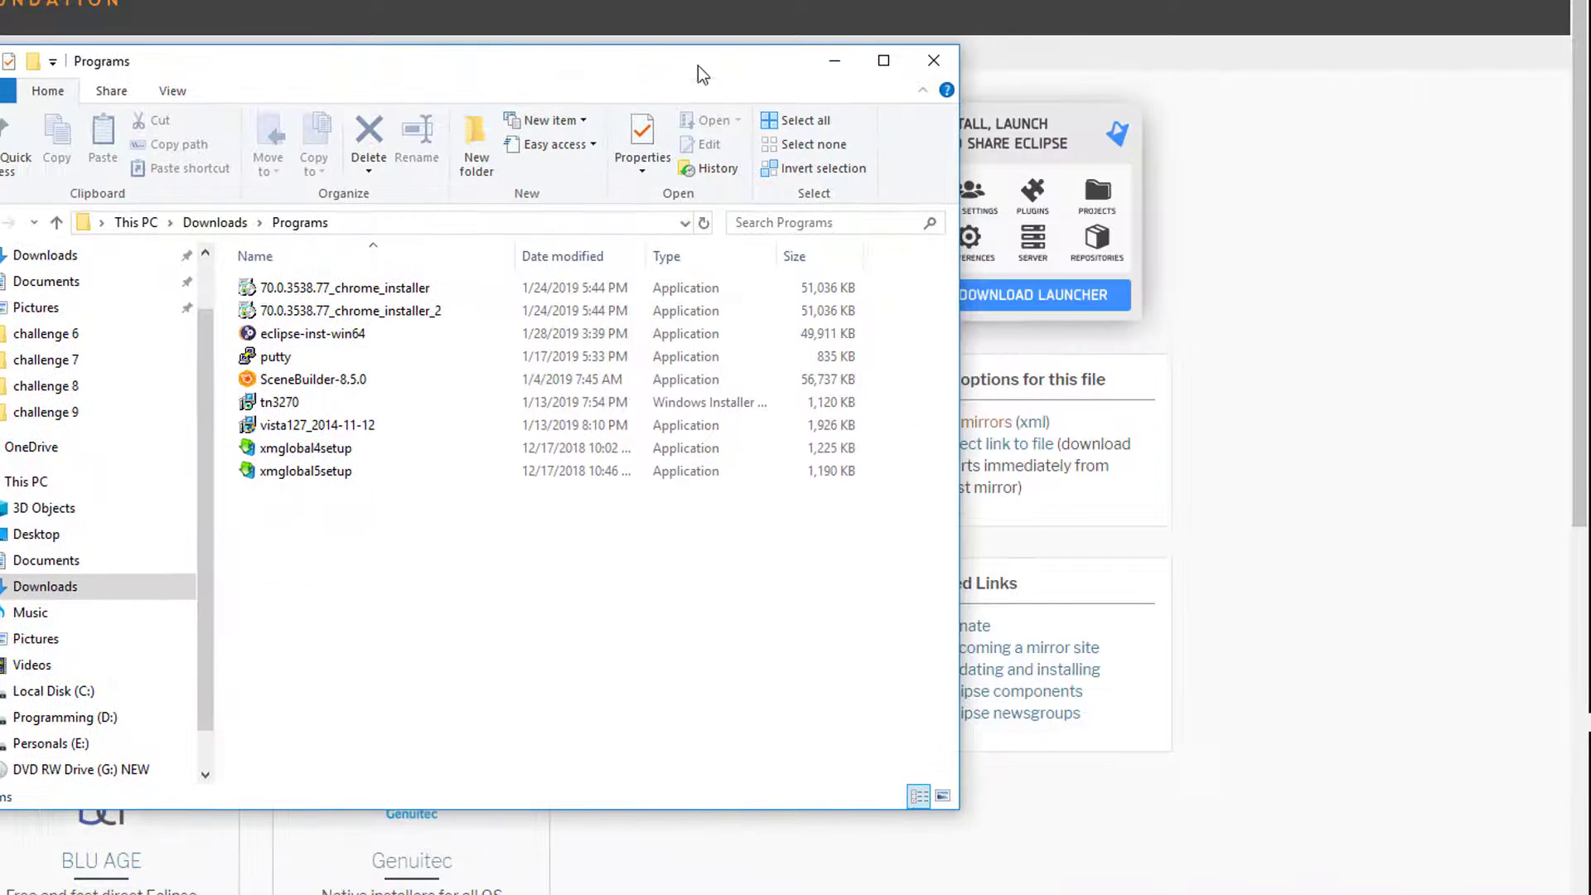
{"action": "double_click", "coordinate": [316, 338]}
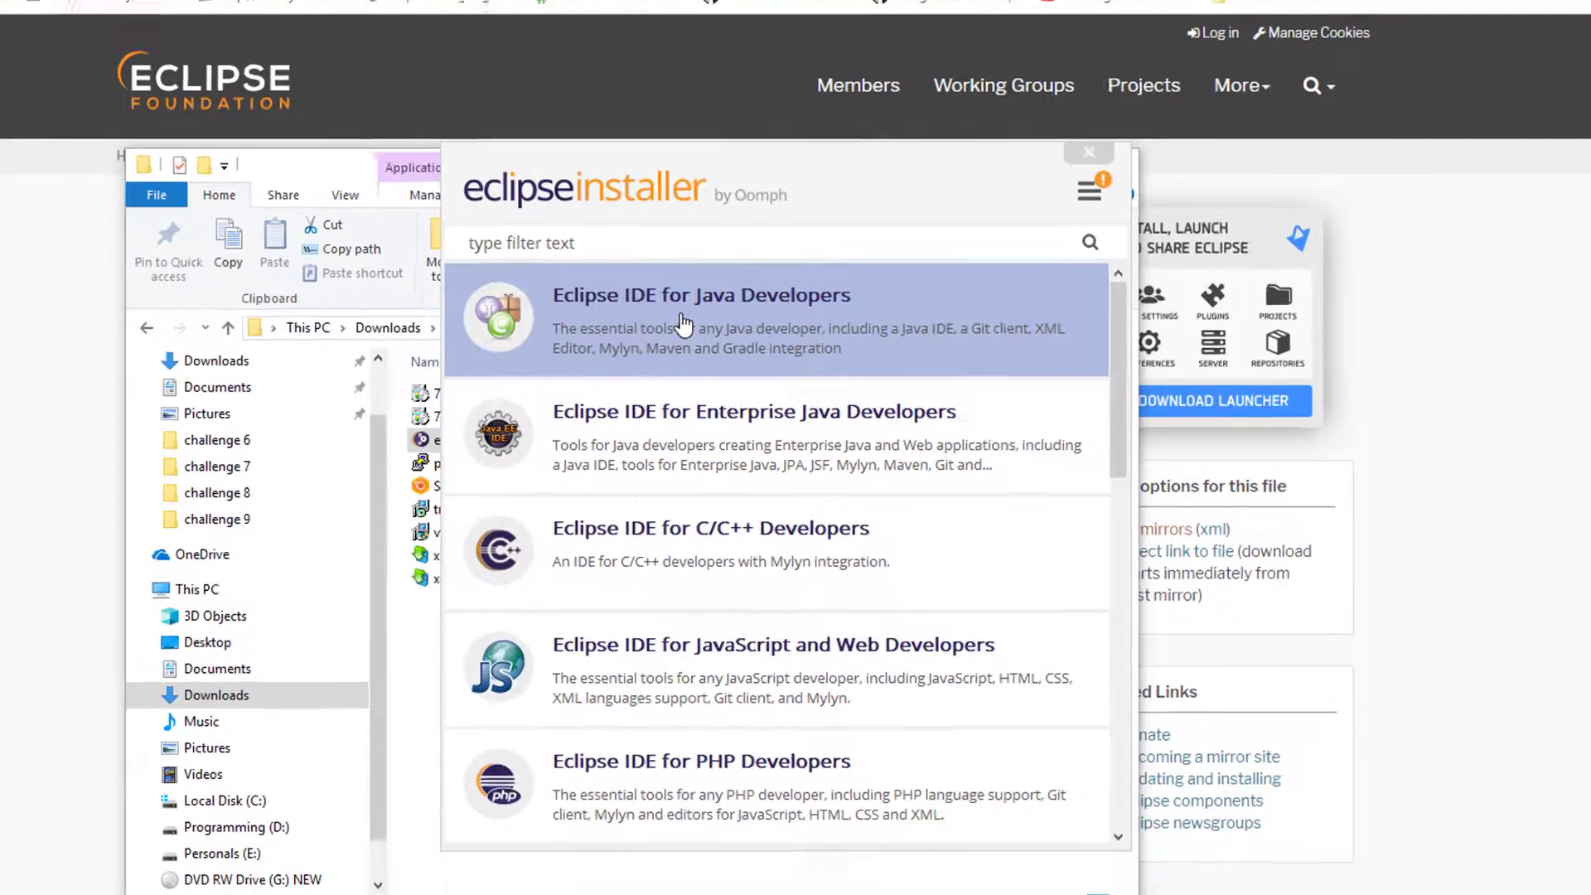
{"action": "left_click", "coordinate": [664, 327]}
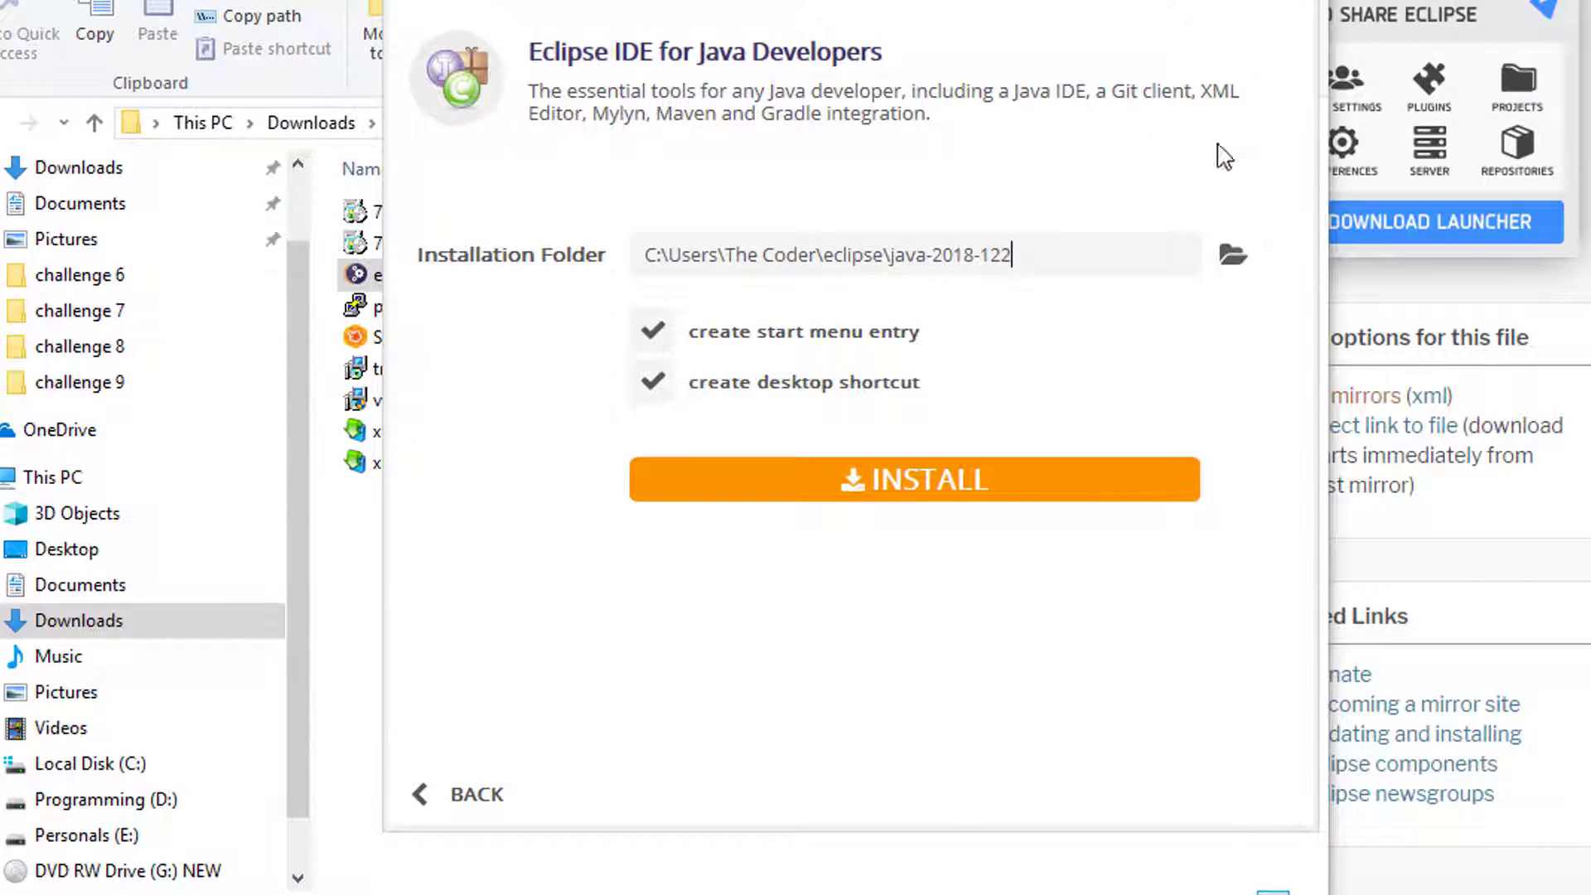
{"action": "left_click_drag", "start_coordinate": [1029, 255], "coordinate": [625, 277]}
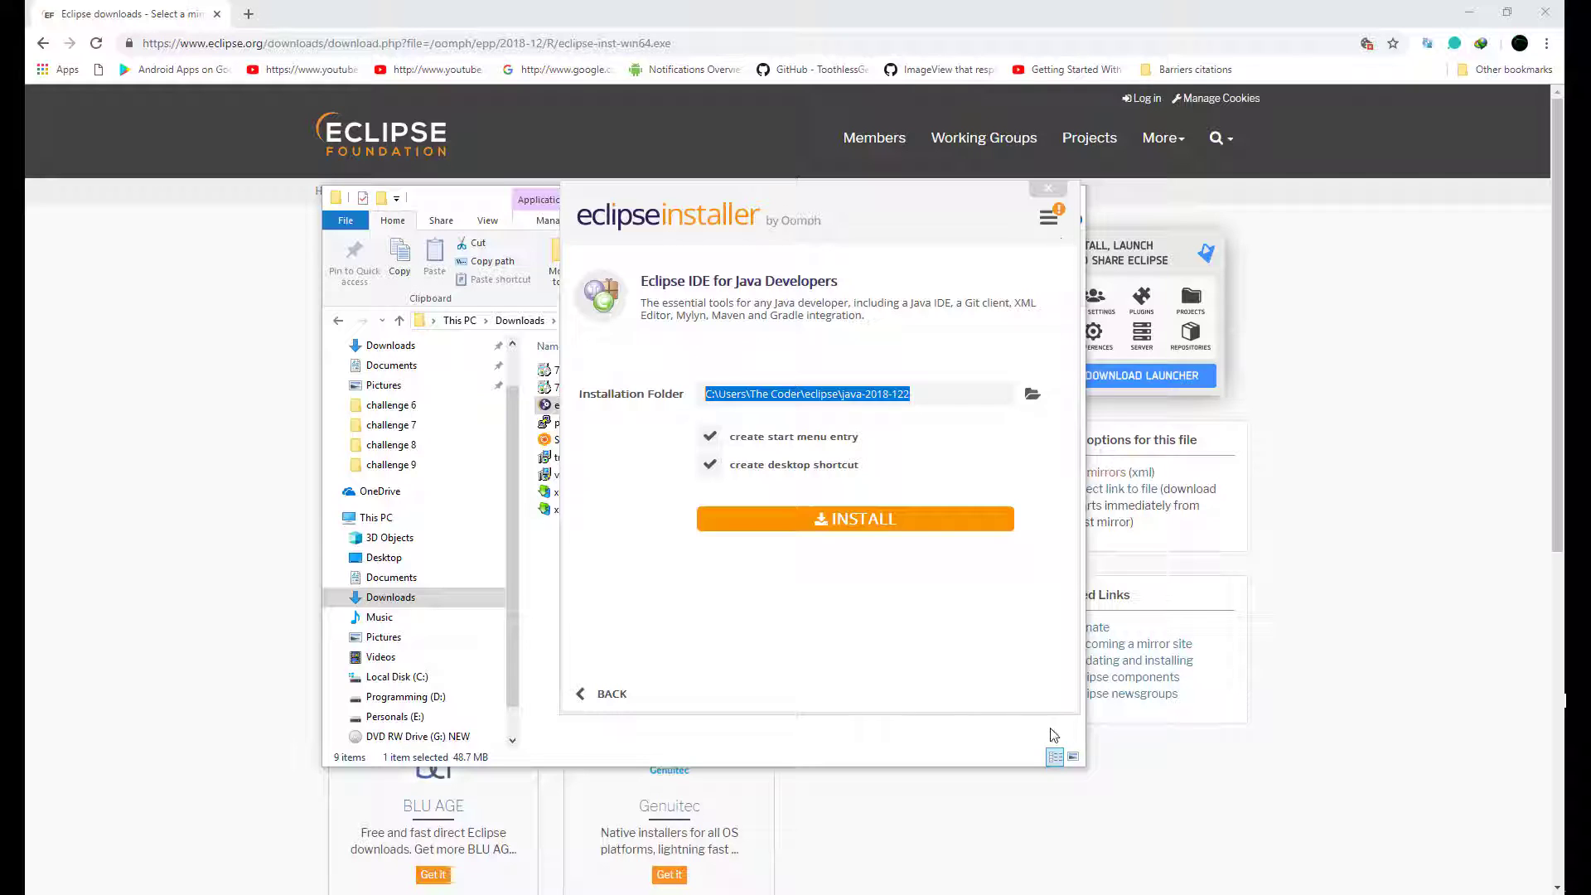
{"action": "left_click", "coordinate": [1048, 188]}
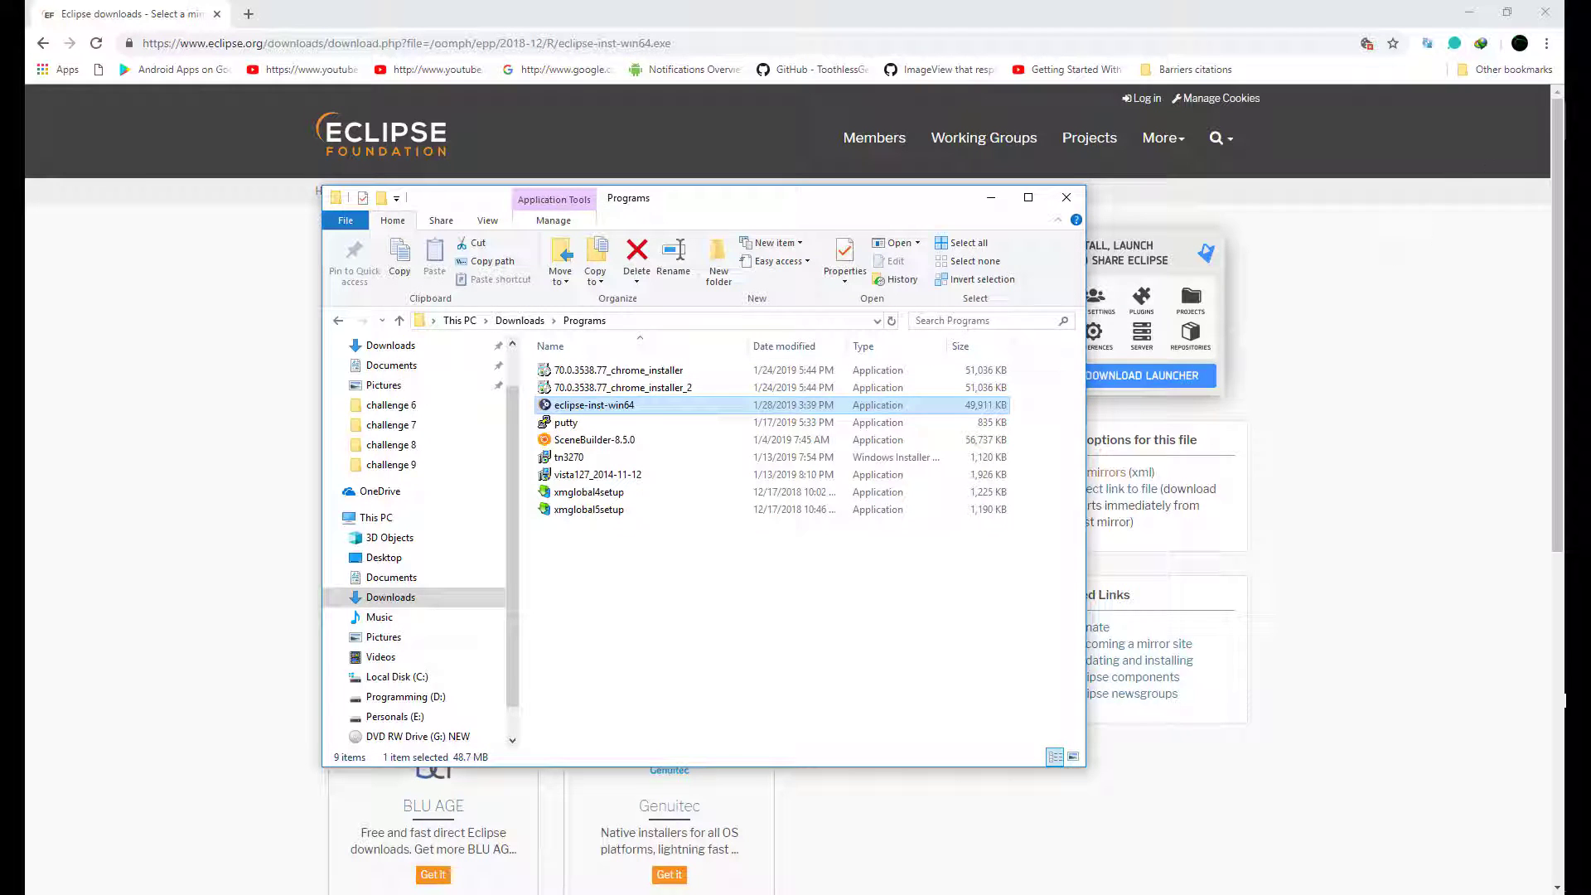
Step: Try to launch Eclipse Java 2018-12 with the default eclipse-workspace folder, retrying once more before cancelling the launch
{"action": "left_click", "coordinate": [1579, 17]}
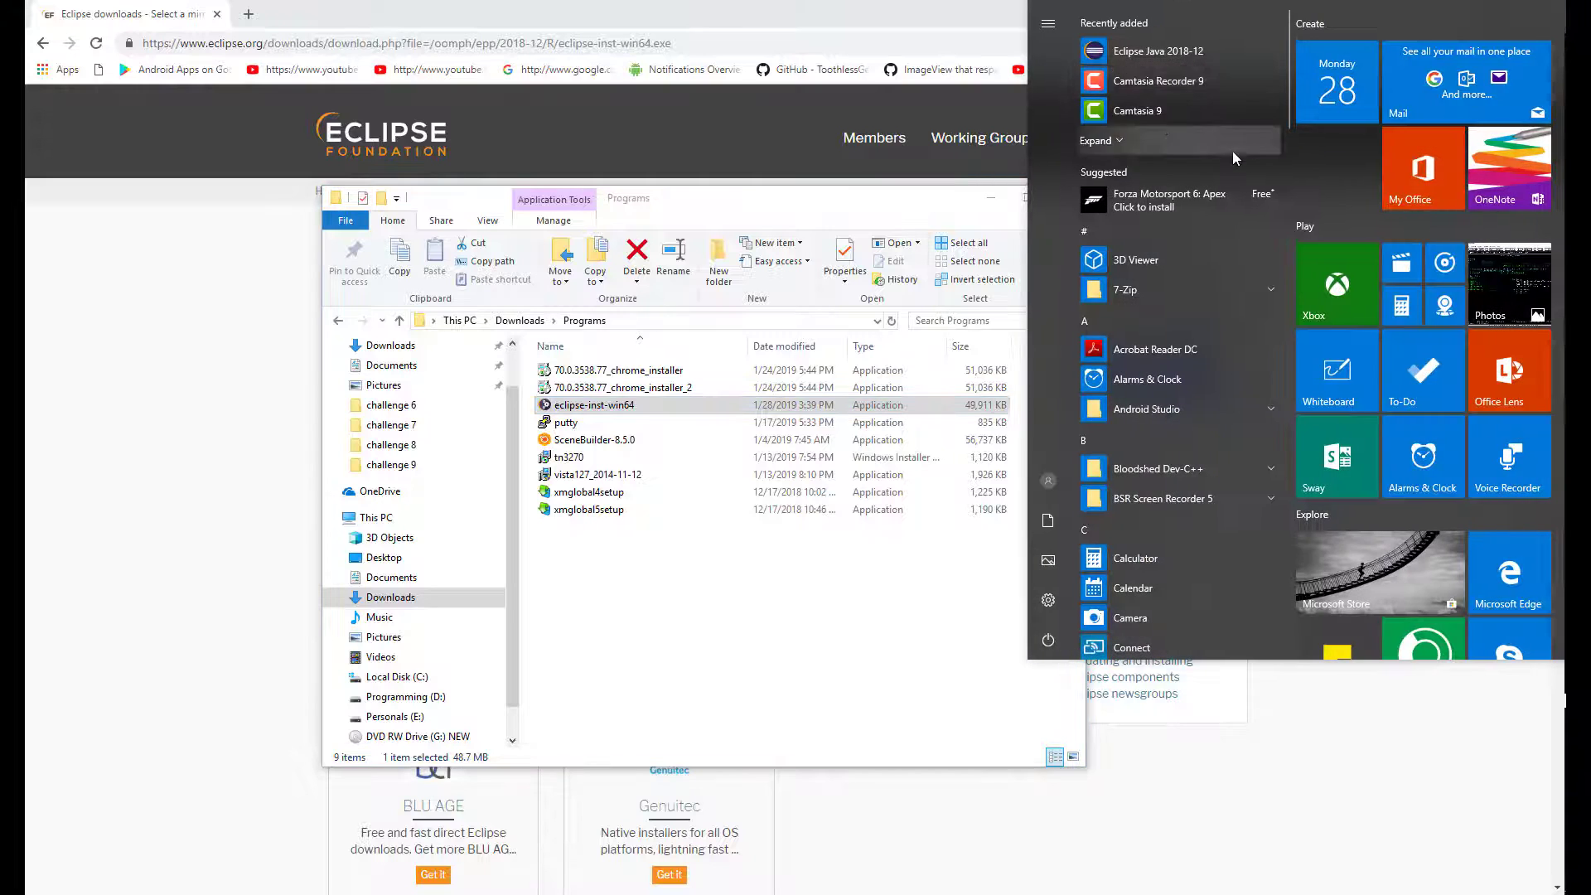
{"action": "left_click", "coordinate": [1103, 62]}
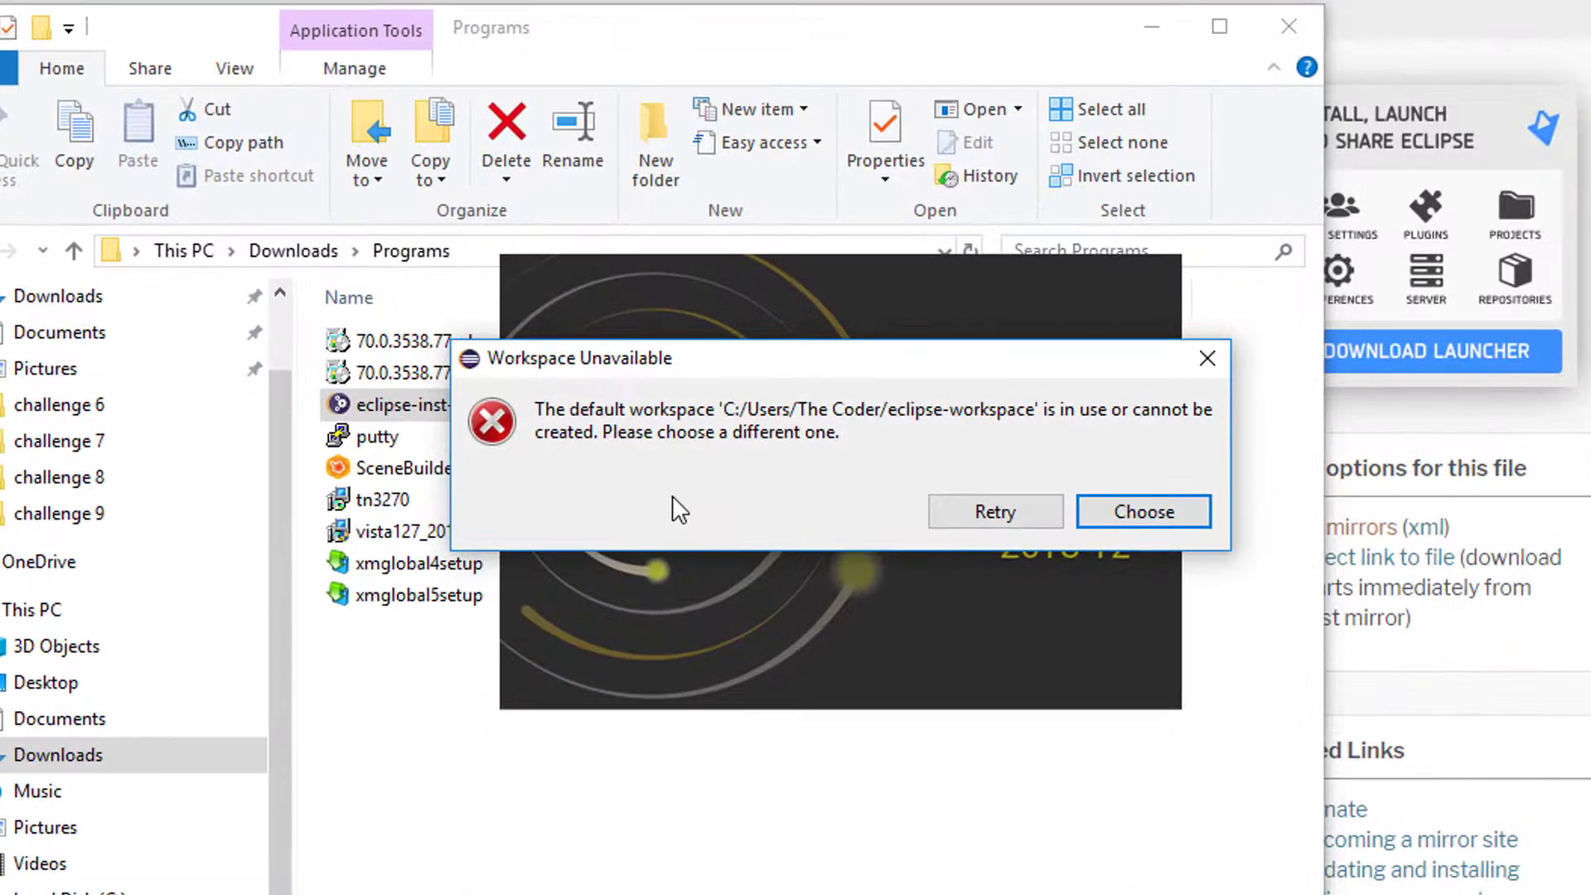
{"action": "left_click", "coordinate": [1013, 509]}
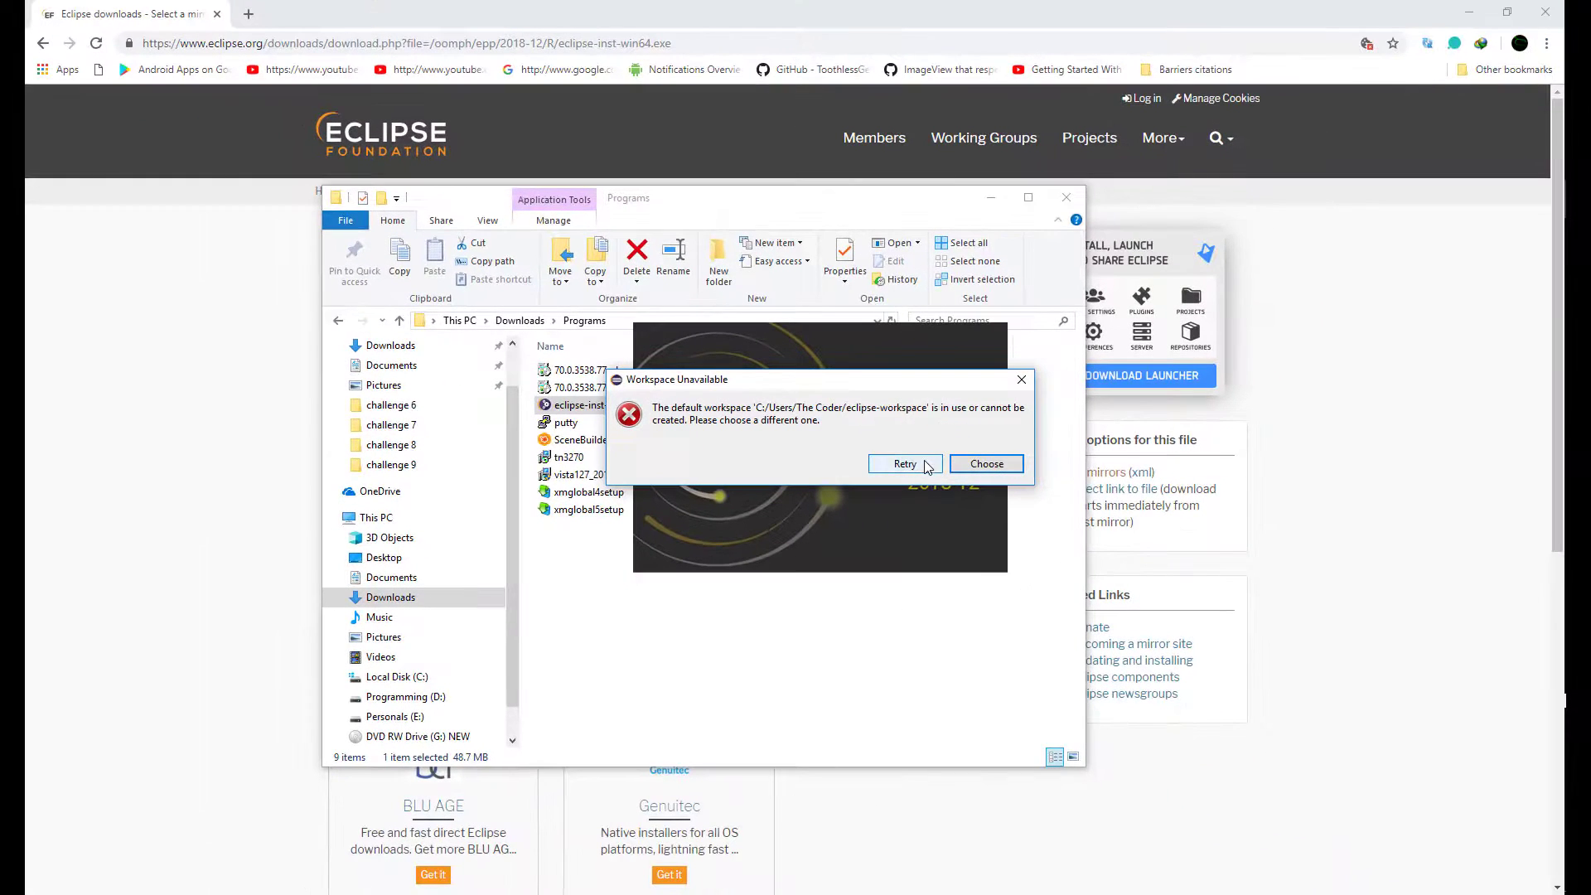
{"action": "left_click", "coordinate": [1022, 379]}
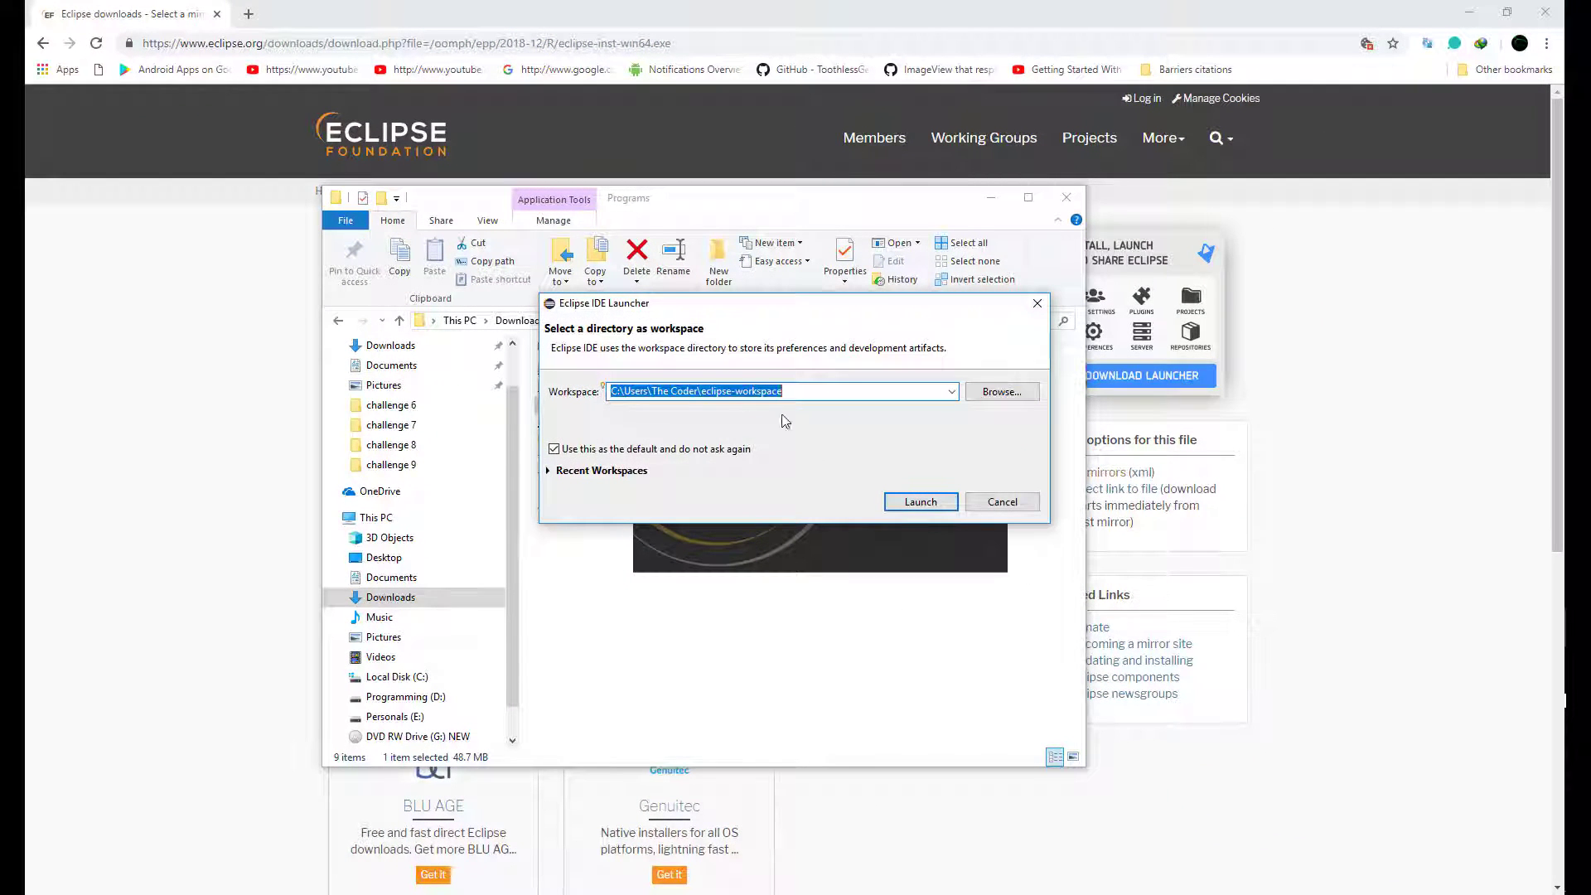
{"action": "left_click", "coordinate": [915, 506]}
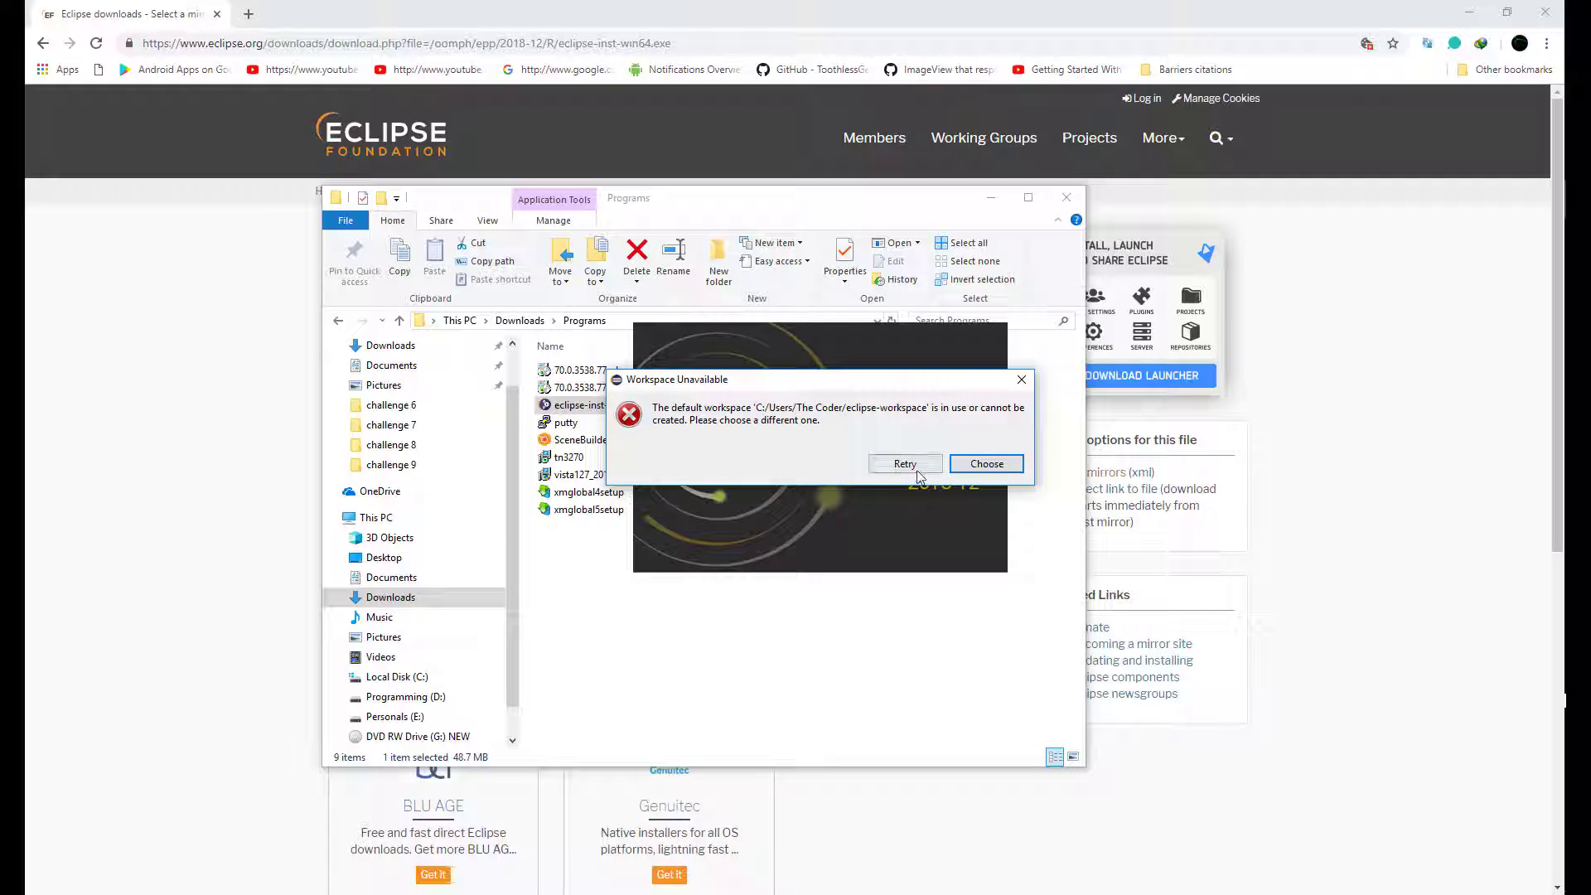
{"action": "left_click", "coordinate": [1022, 379]}
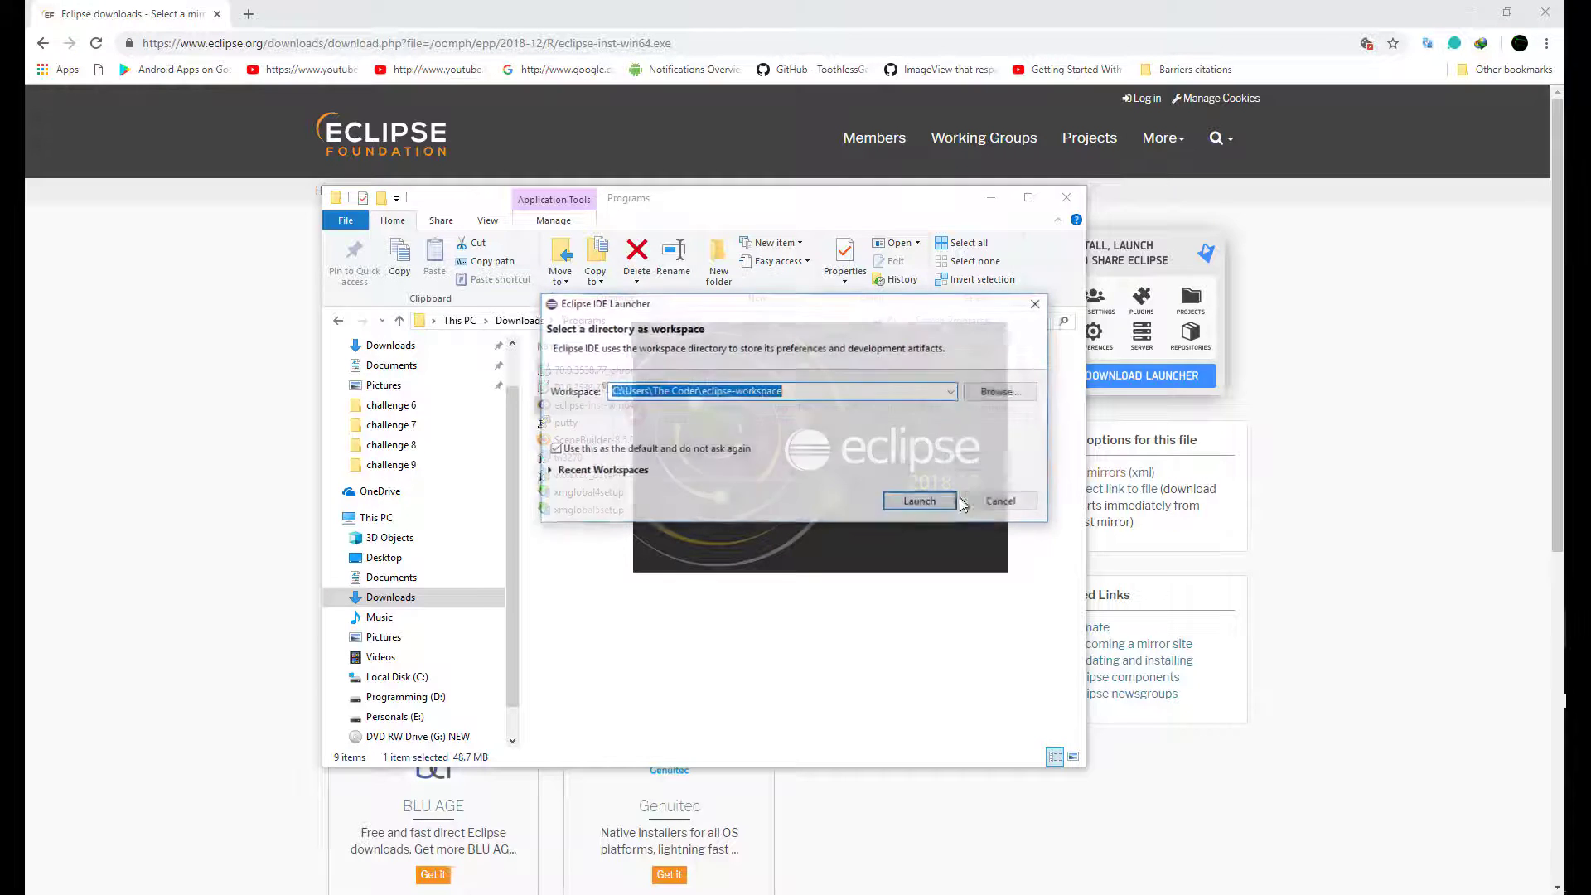
{"action": "left_click", "coordinate": [970, 500]}
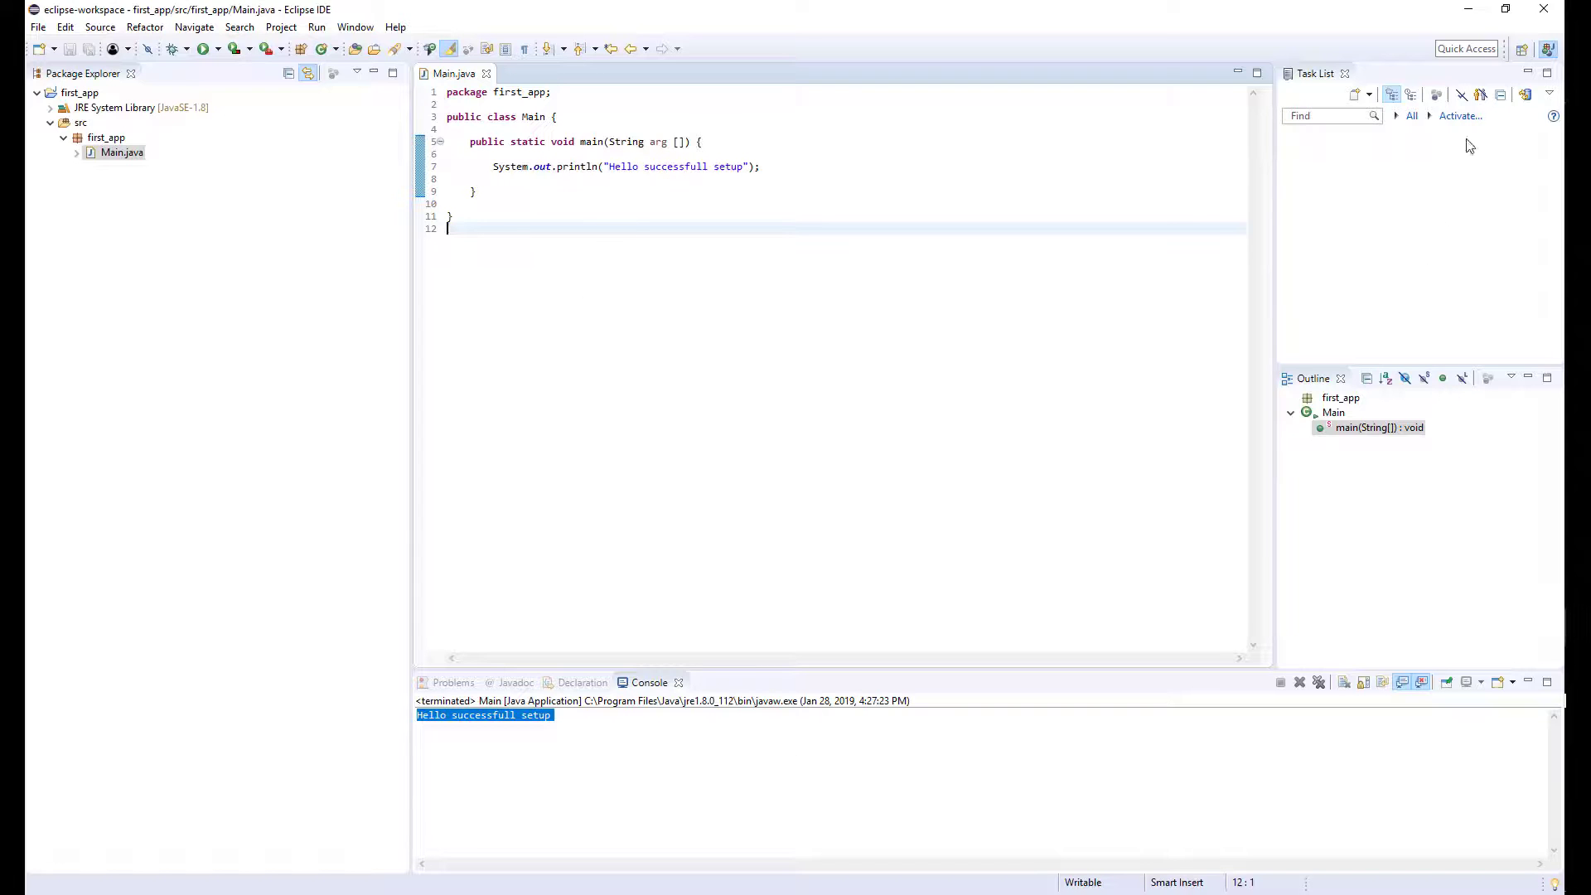
Step: Close the already running Eclipse window with Main.java open and confirm exiting the IDE
{"action": "left_click", "coordinate": [1501, 9]}
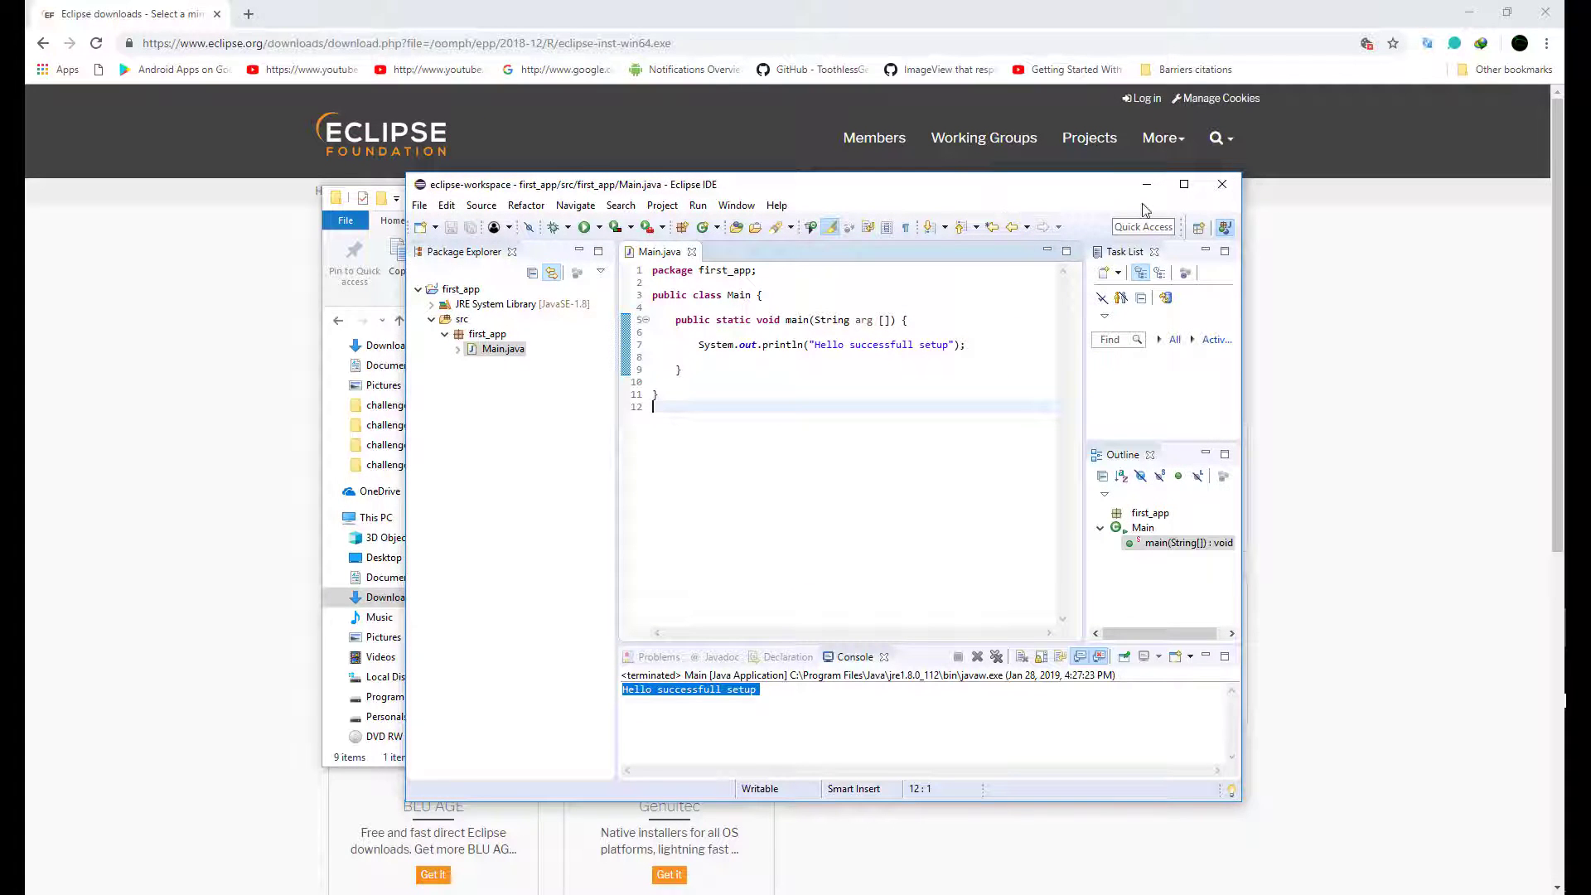
{"action": "left_click", "coordinate": [1185, 184]}
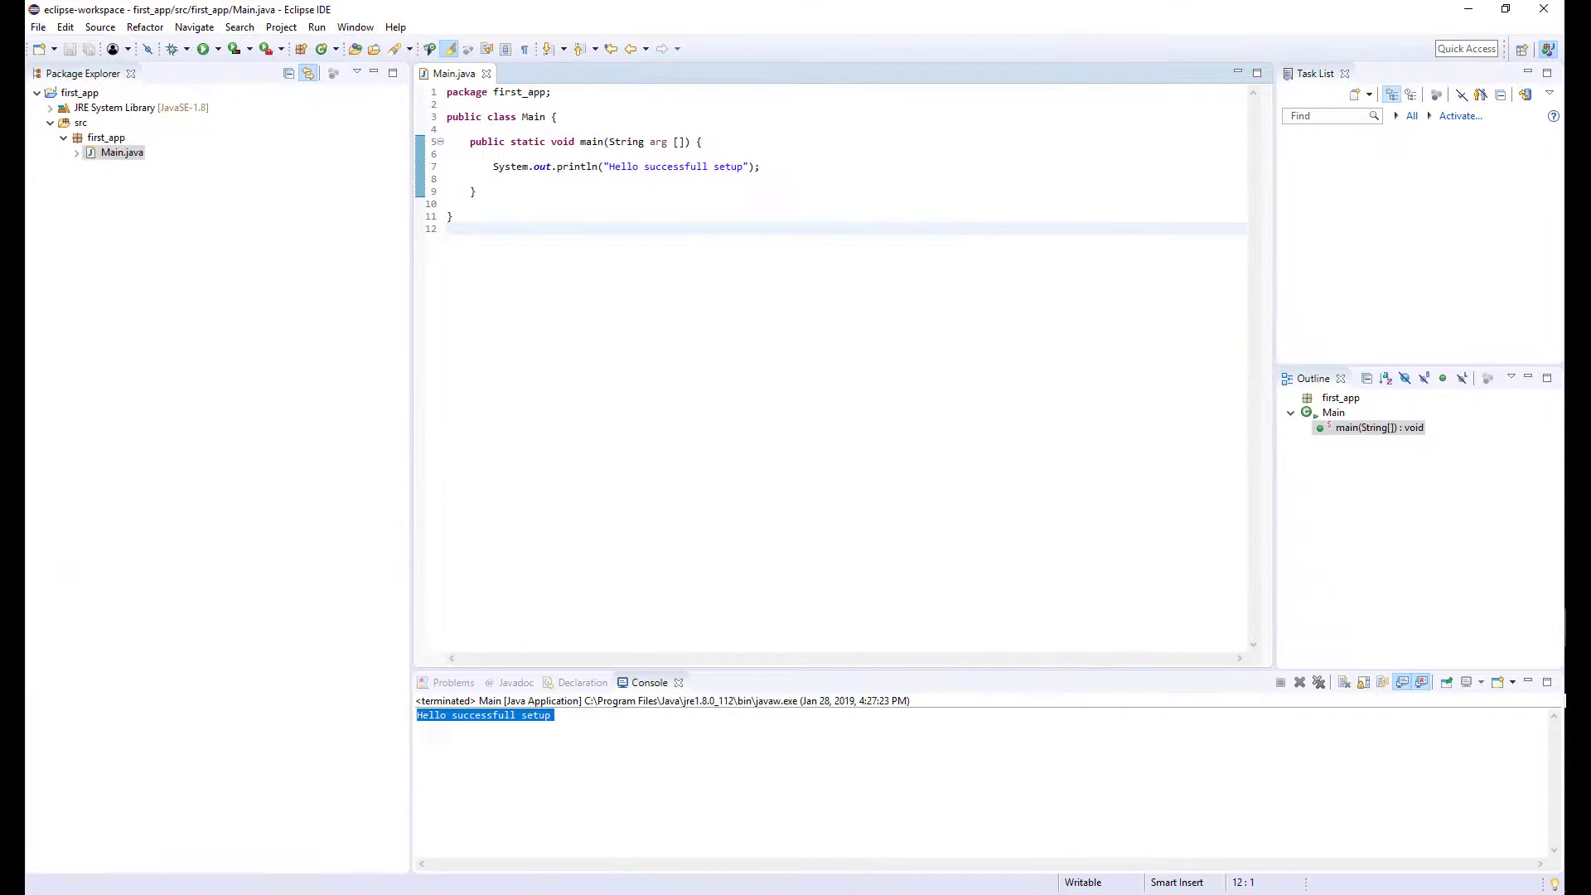
{"action": "left_click", "coordinate": [1506, 9]}
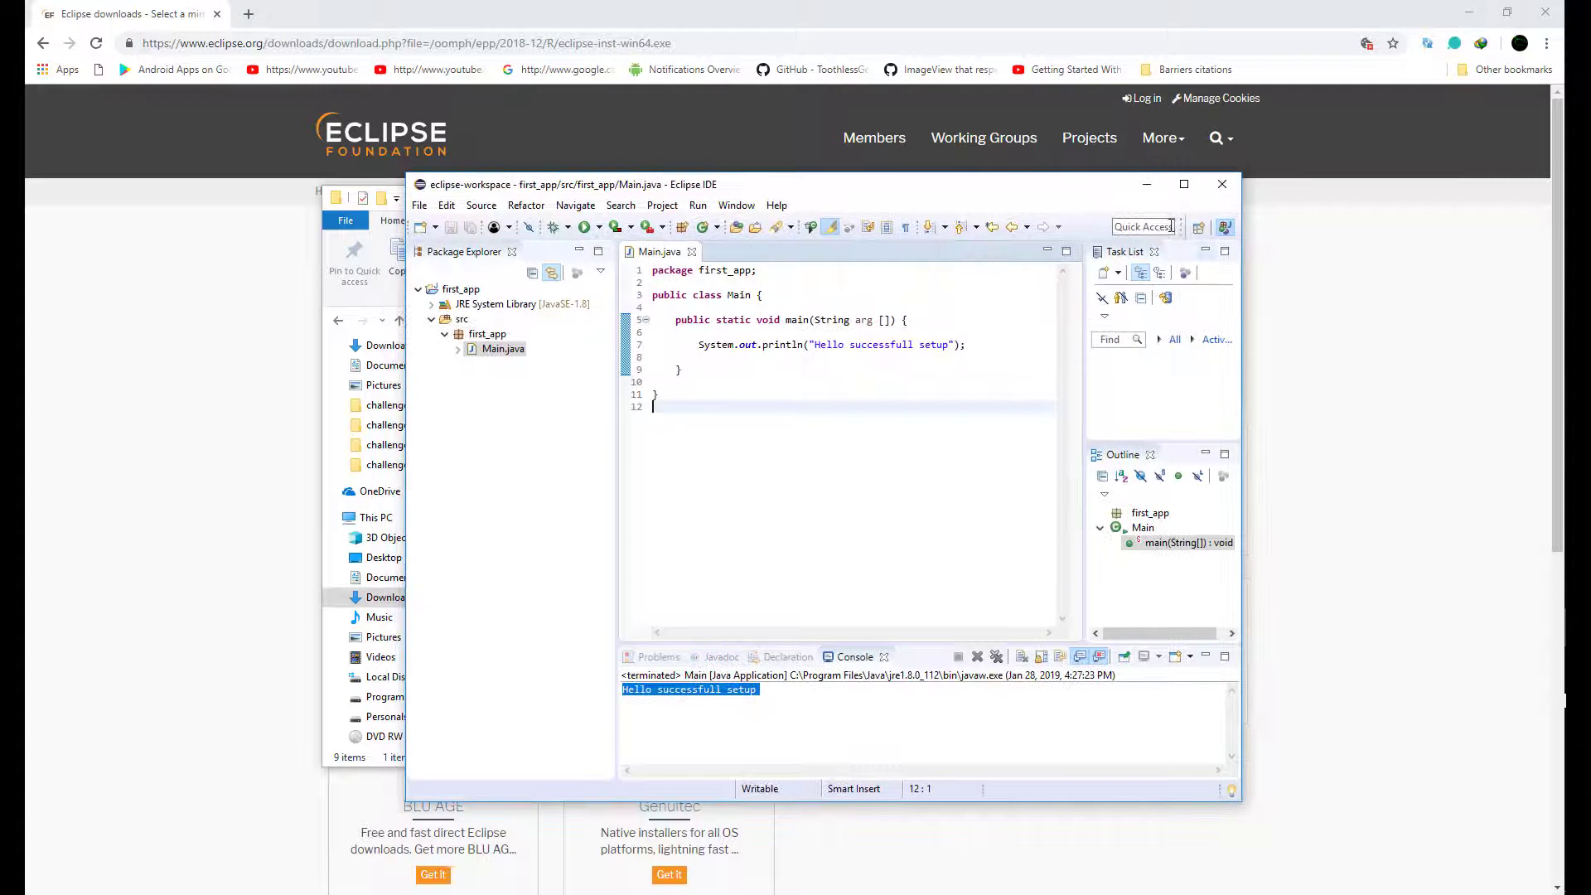
{"action": "left_click", "coordinate": [1234, 184]}
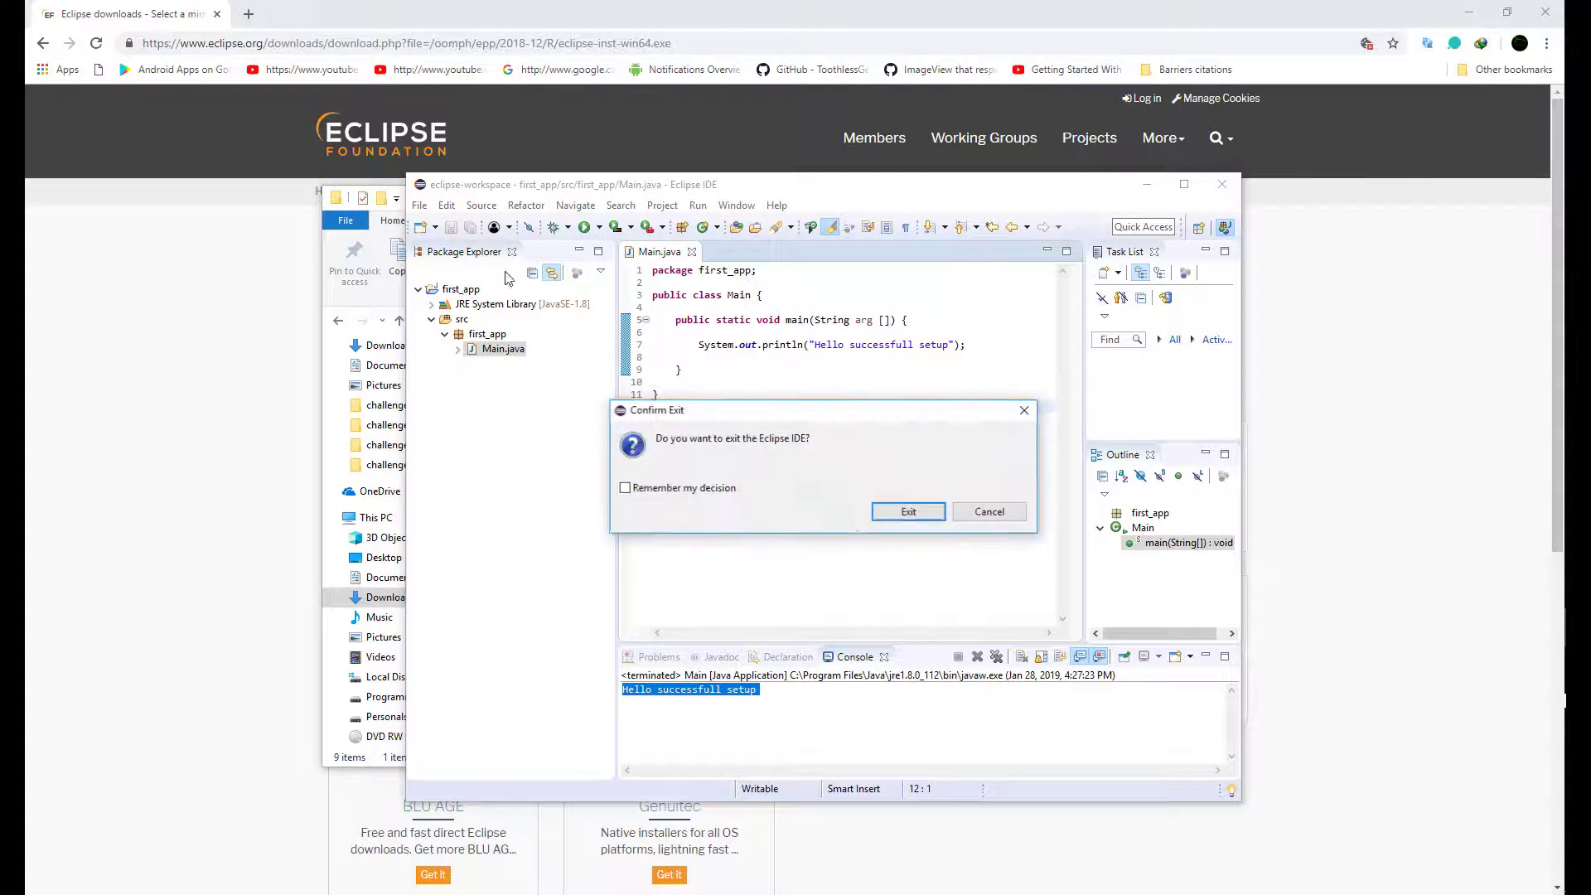
{"action": "left_click", "coordinate": [910, 508]}
Step: Launch Eclipse Java 2018-12, enter the workbench through Create a Hello World application, and close the cheat sheet to work in the maximized window
{"action": "key", "text": "super"}
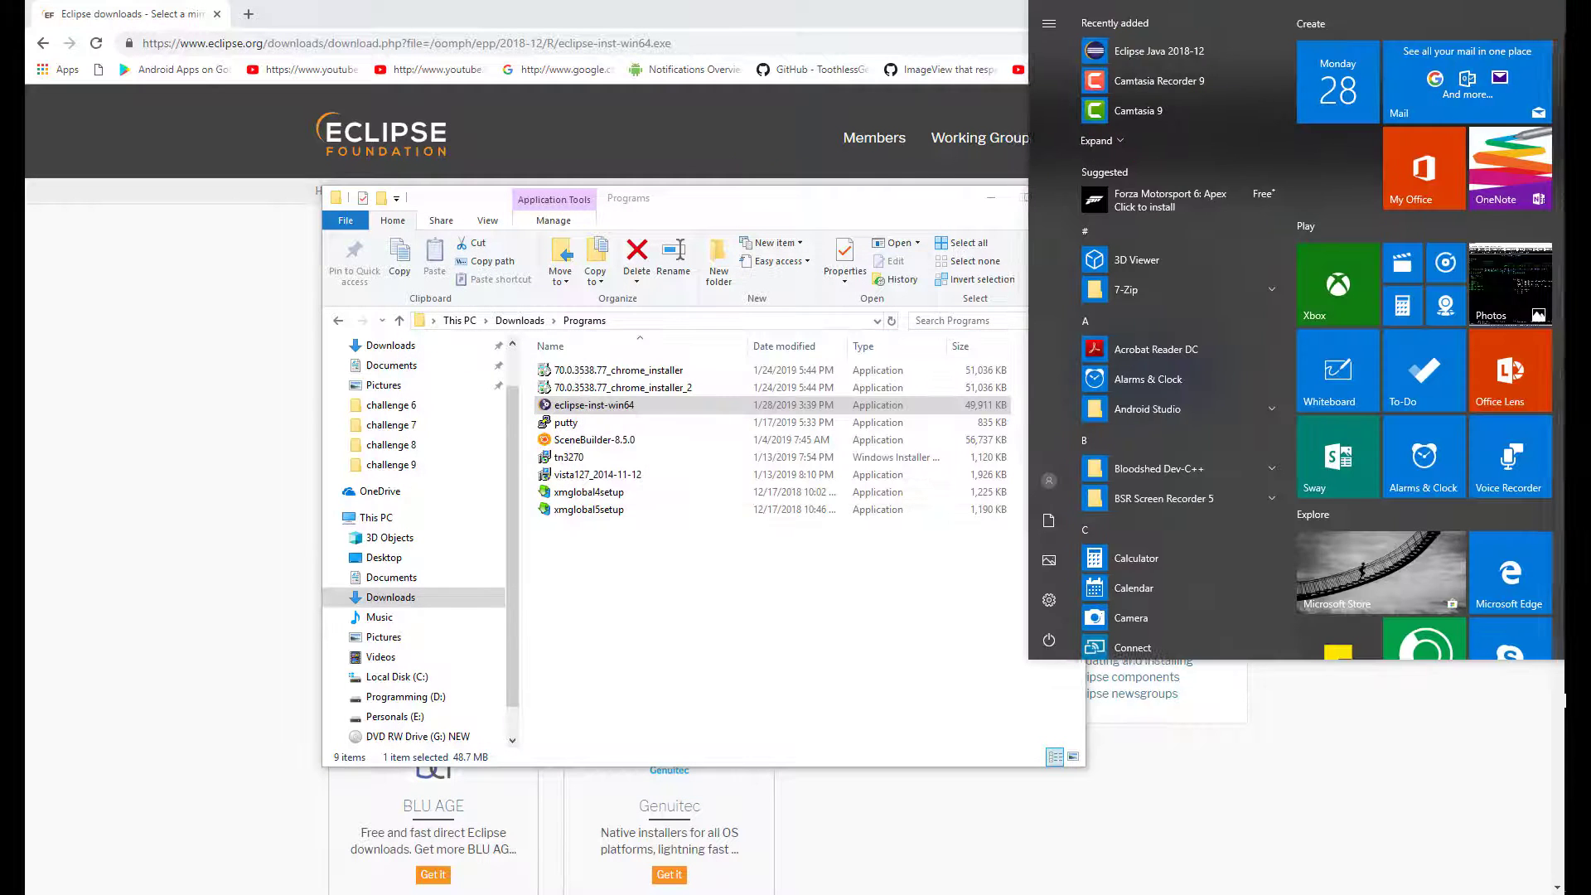
{"action": "left_click", "coordinate": [1194, 52]}
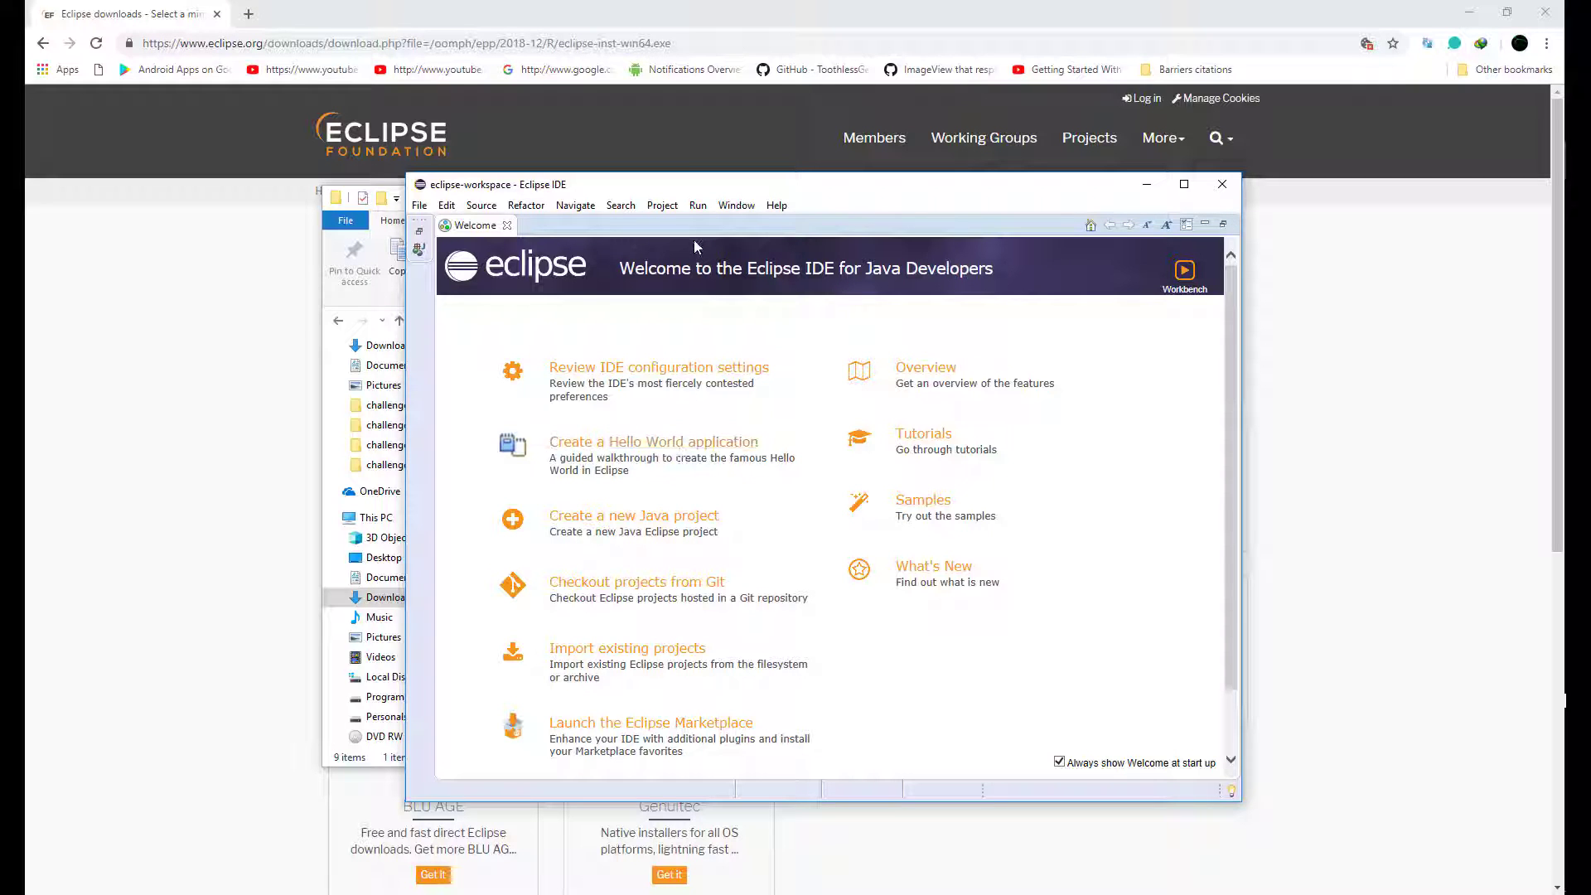
{"action": "left_click", "coordinate": [624, 442]}
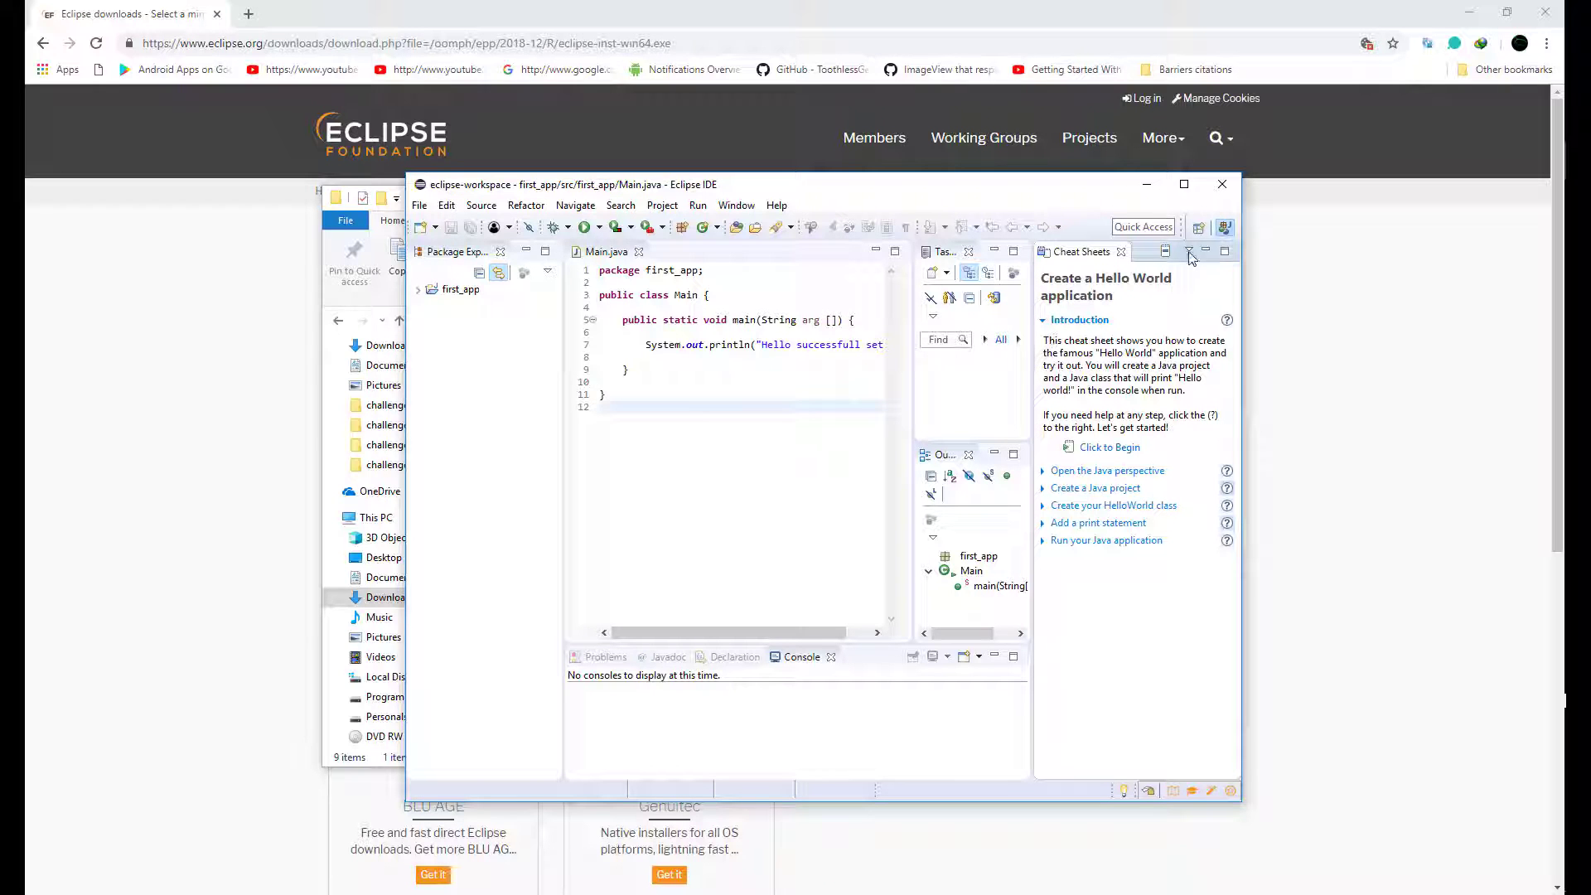
{"action": "left_click", "coordinate": [1121, 252]}
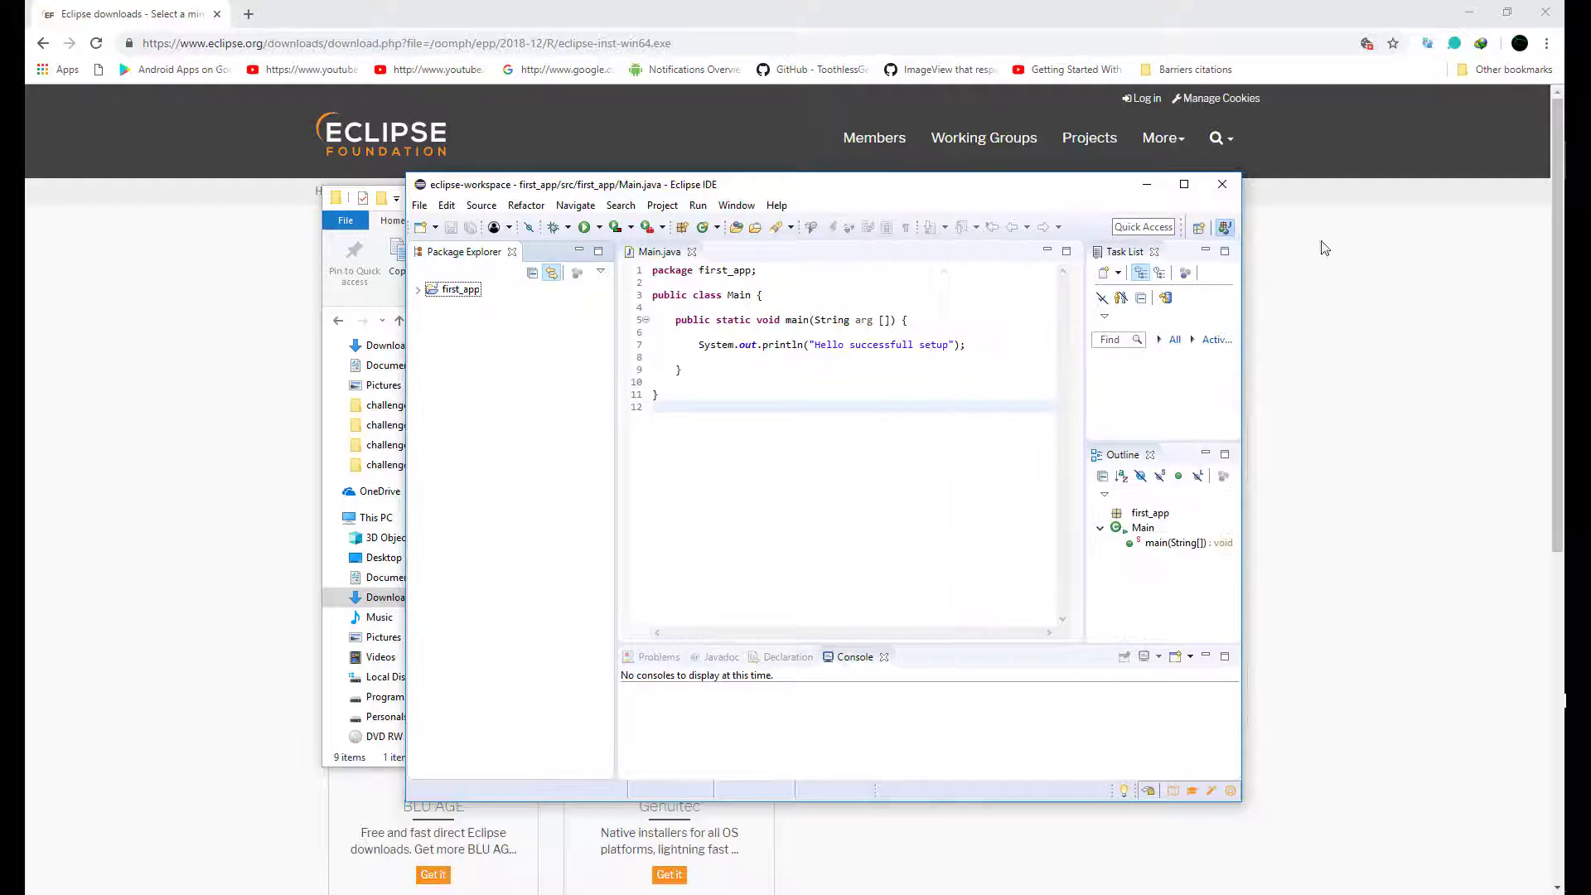
{"action": "left_click", "coordinate": [1184, 186]}
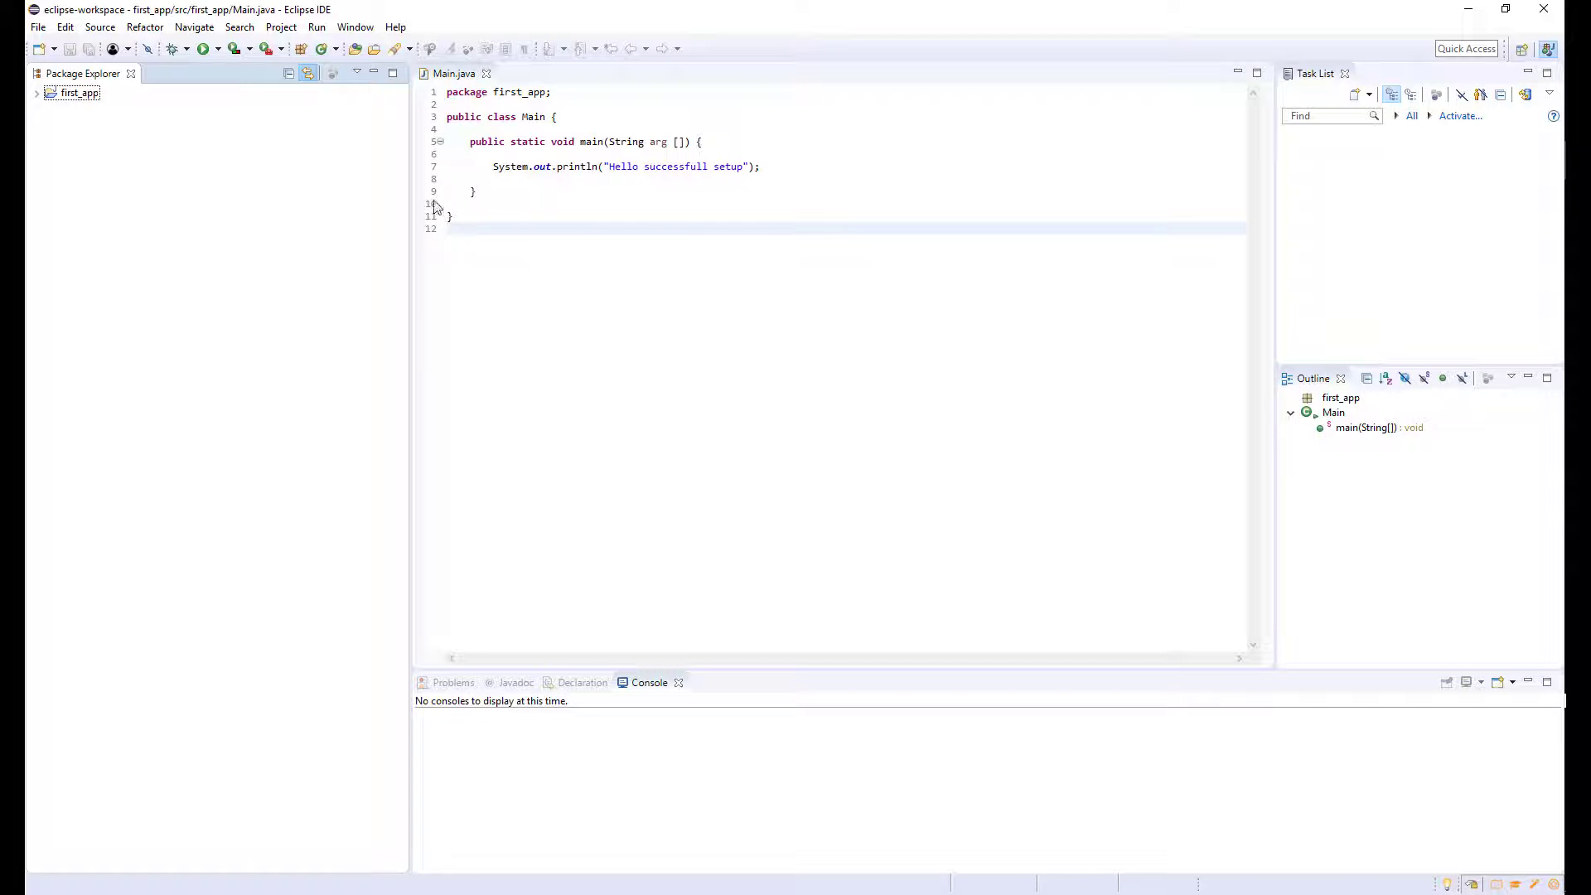
Step: Select Main.java in the src folder of the first_app project and run it as a Java Application
{"action": "left_click_drag", "start_coordinate": [453, 216], "coordinate": [448, 117]}
{"action": "left_click", "coordinate": [703, 370]}
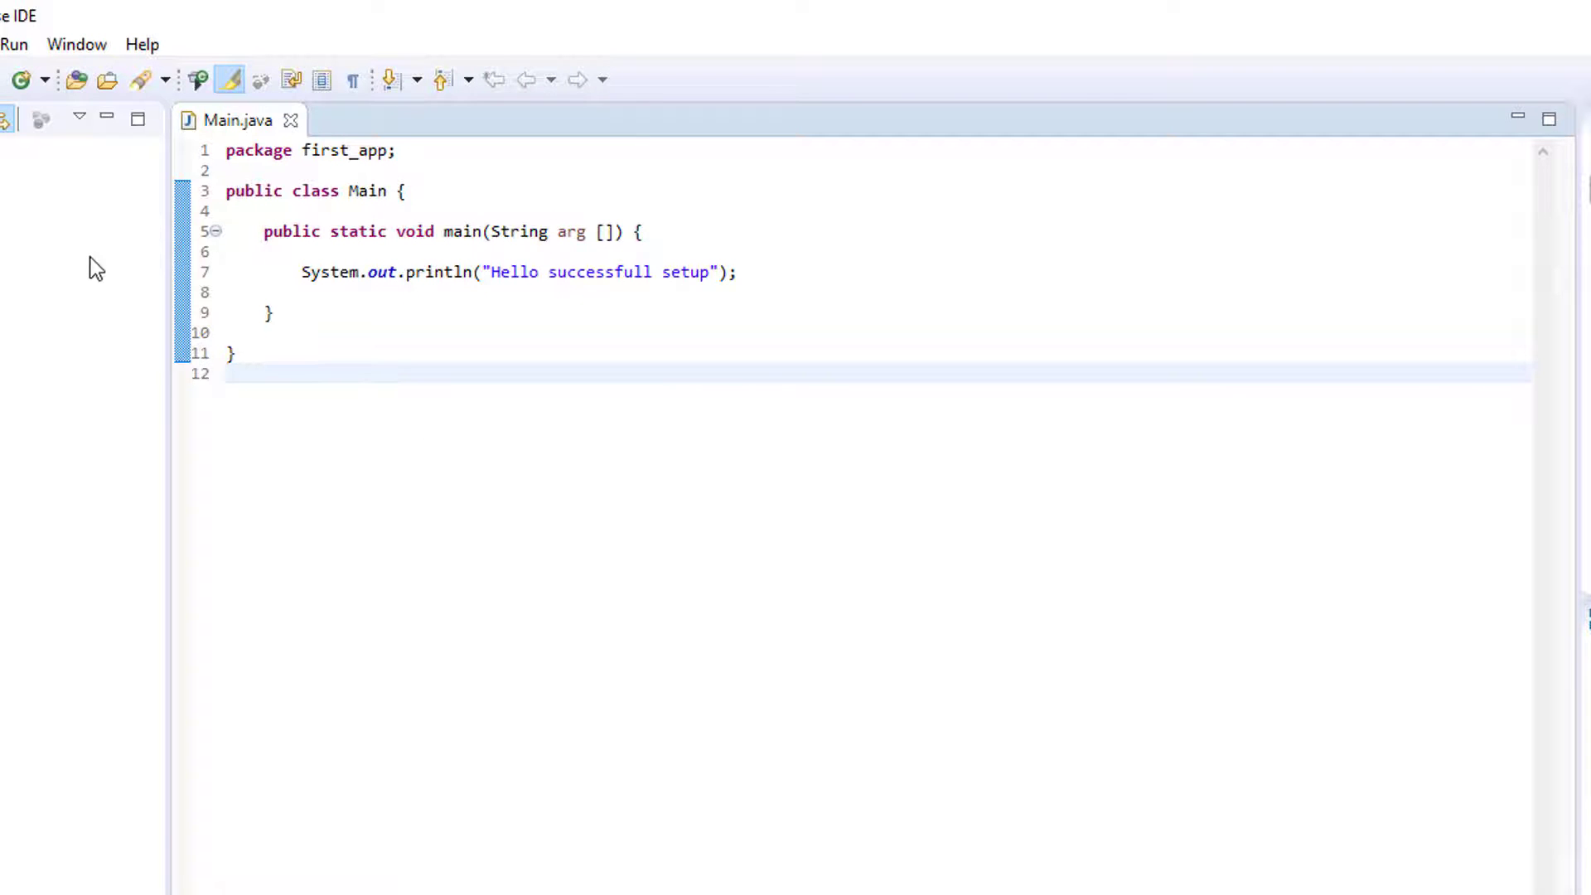
{"action": "left_click", "coordinate": [195, 184]}
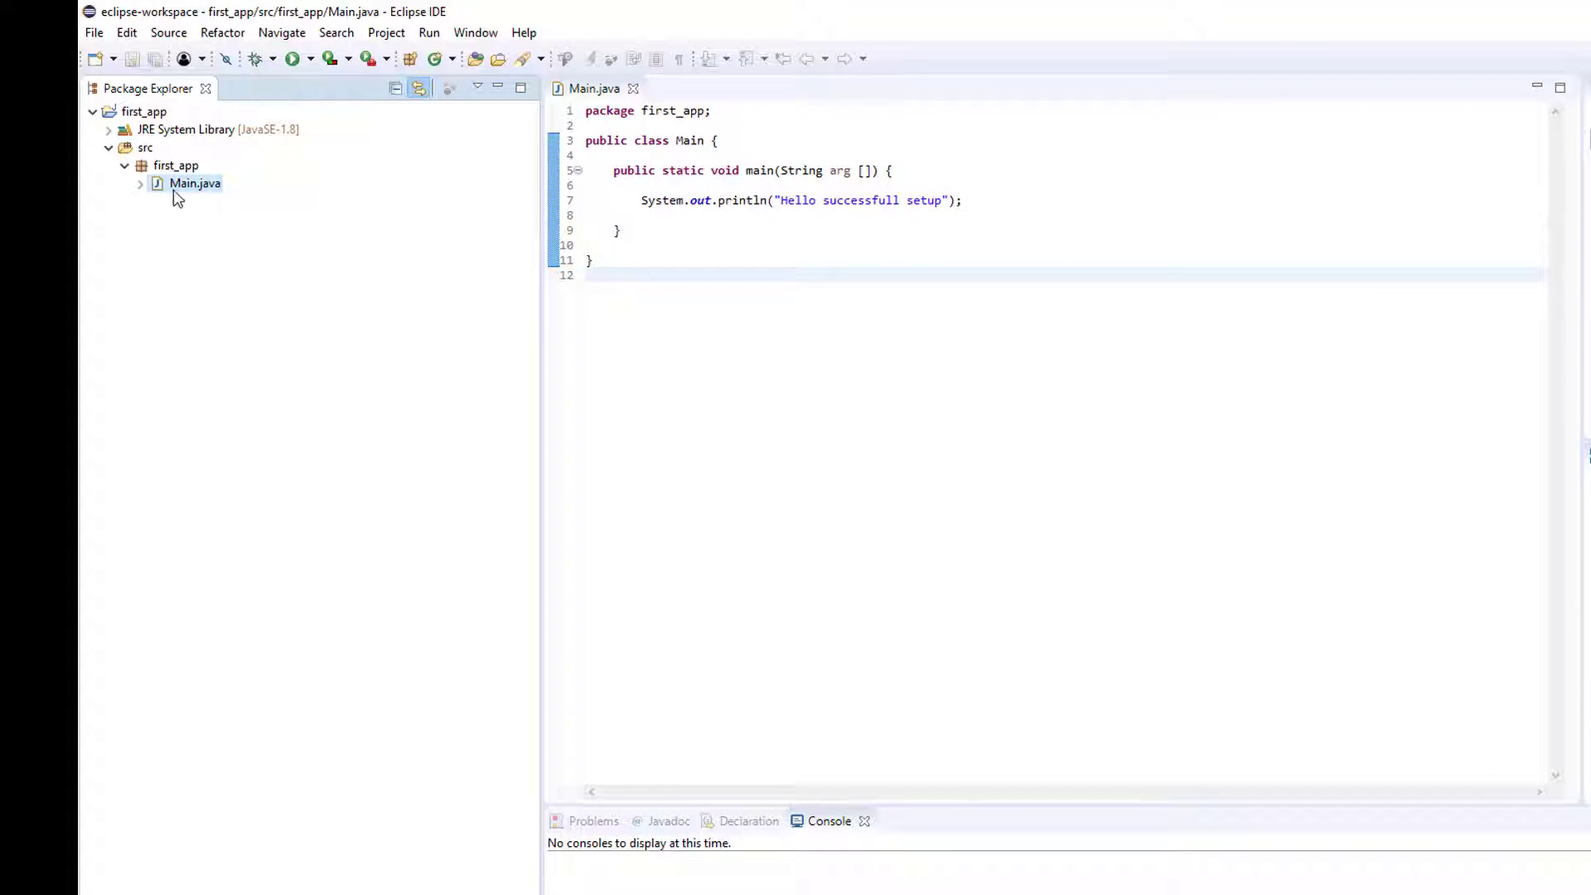
{"action": "left_click", "coordinate": [311, 59]}
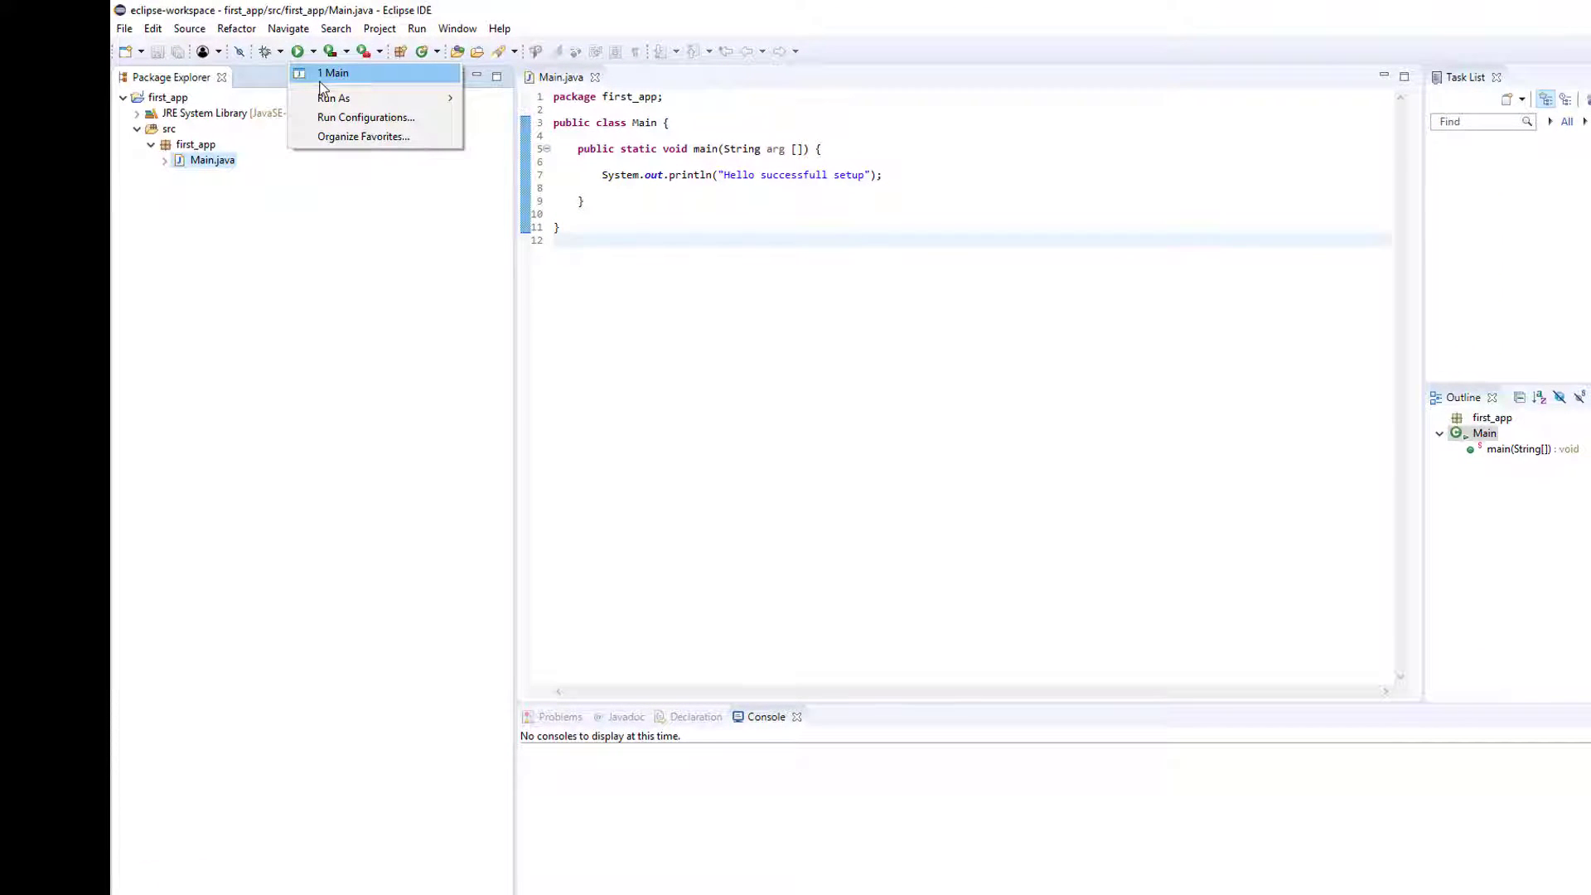
{"action": "mouse_move", "coordinate": [326, 100]}
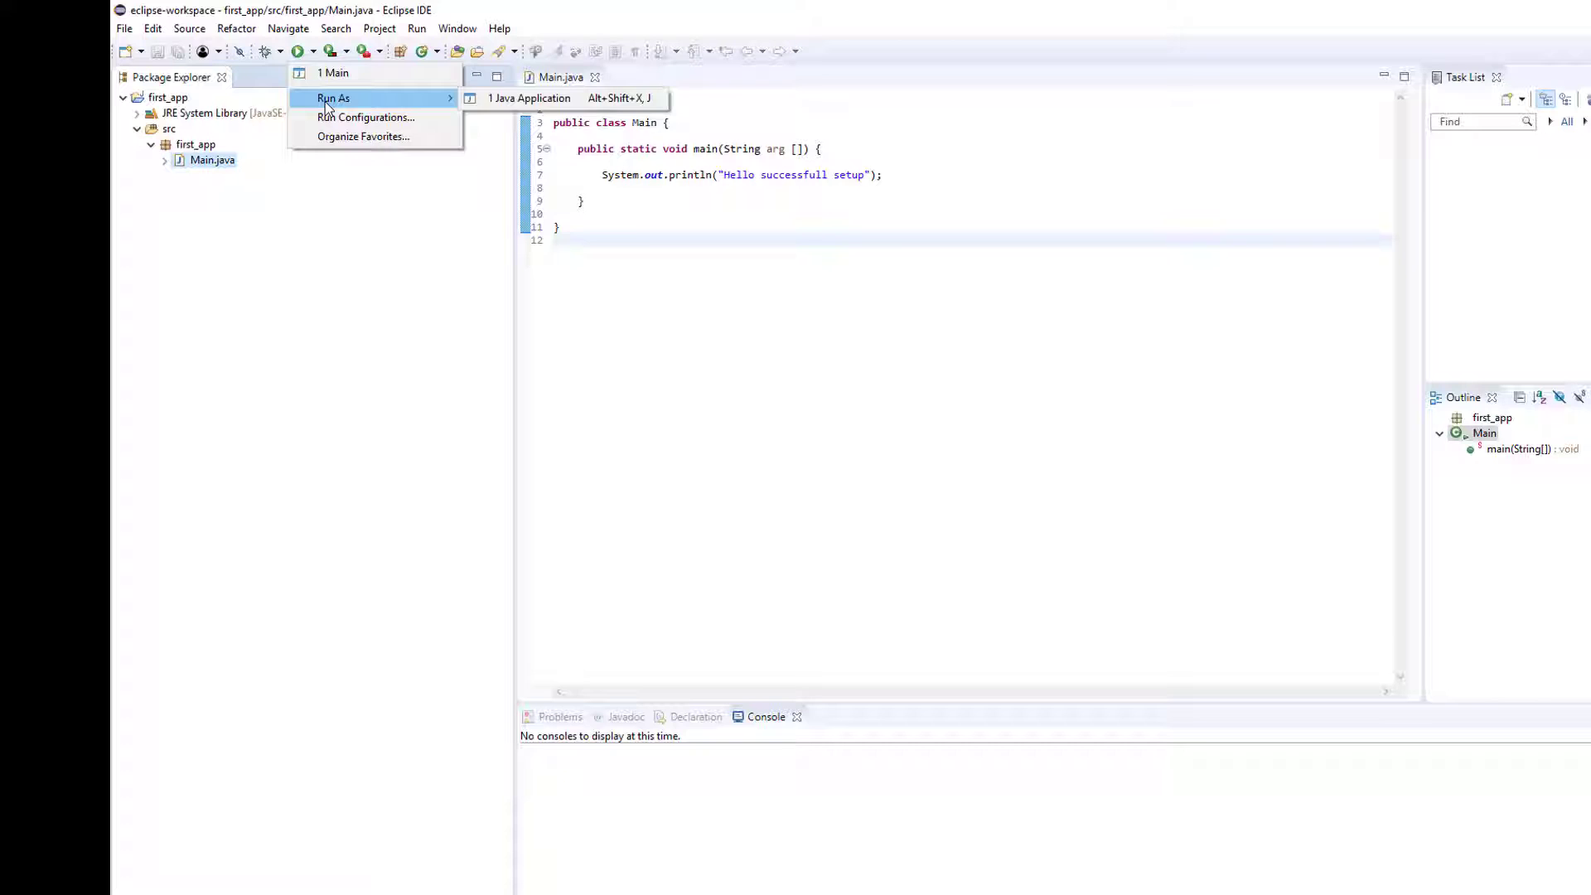
{"action": "left_click", "coordinate": [612, 103]}
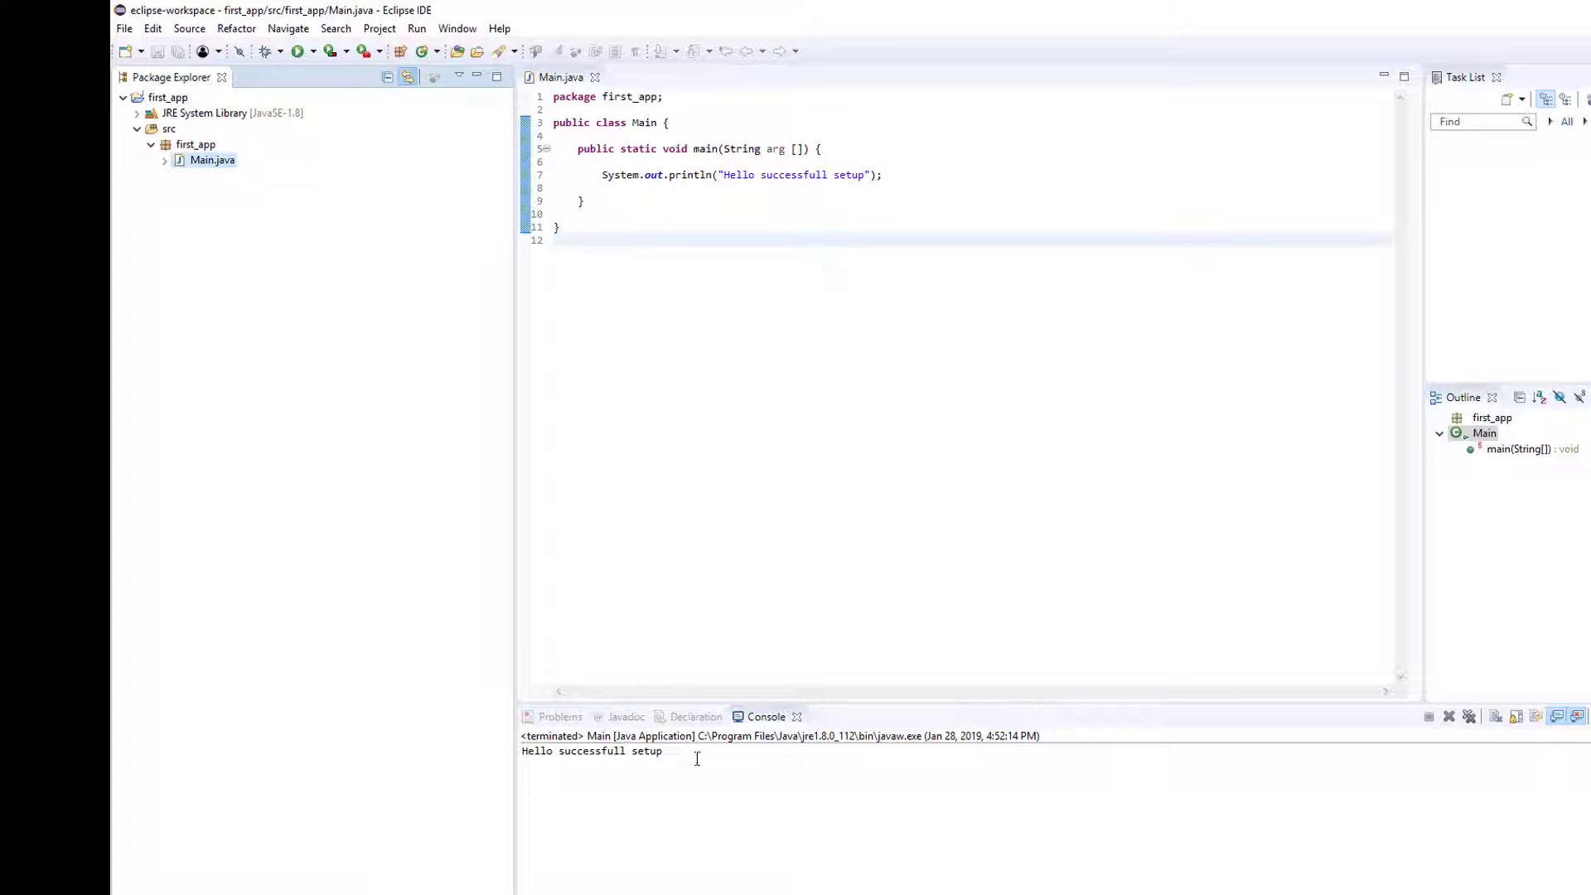
Step: Compare the program's console output with the text of the println statement in Main.java
{"action": "left_click_drag", "start_coordinate": [696, 753], "coordinate": [540, 763]}
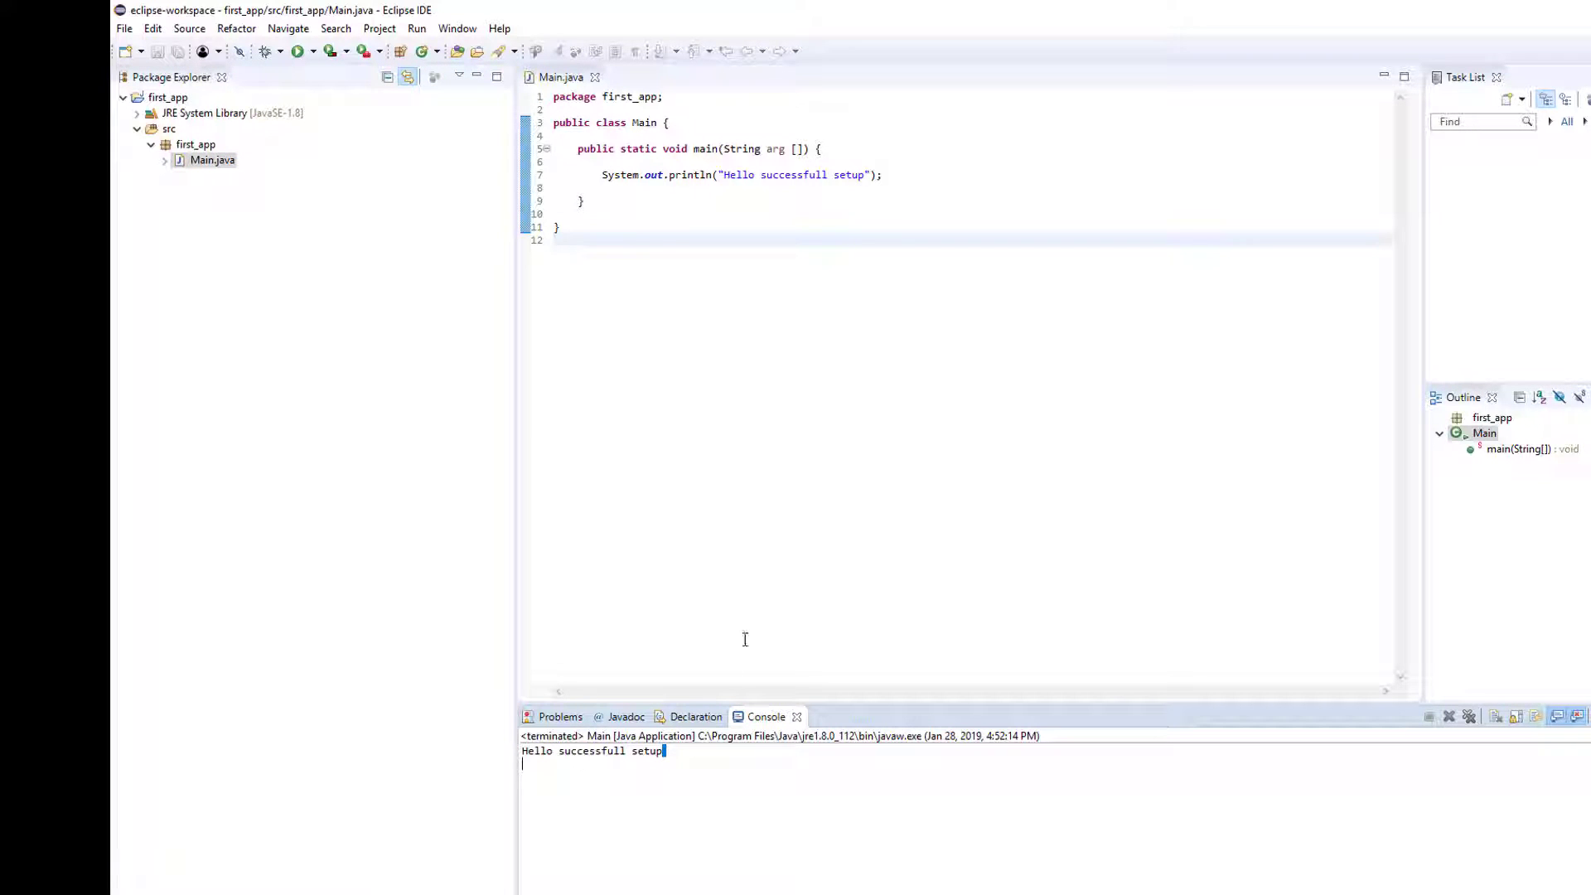
{"action": "double_click", "coordinate": [846, 176]}
{"action": "left_click", "coordinate": [847, 187]}
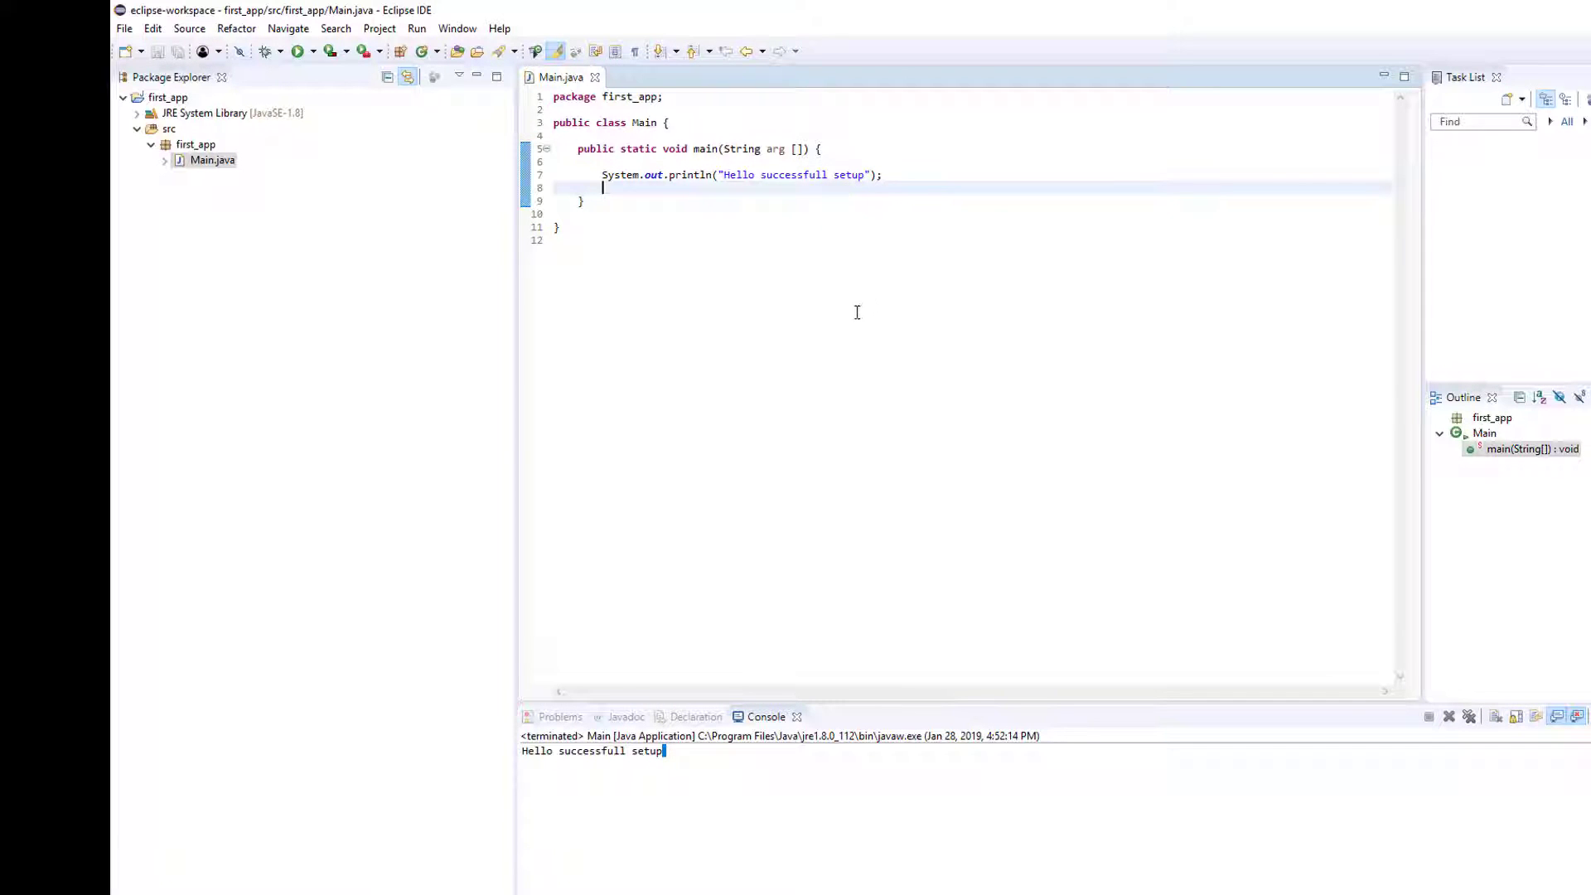